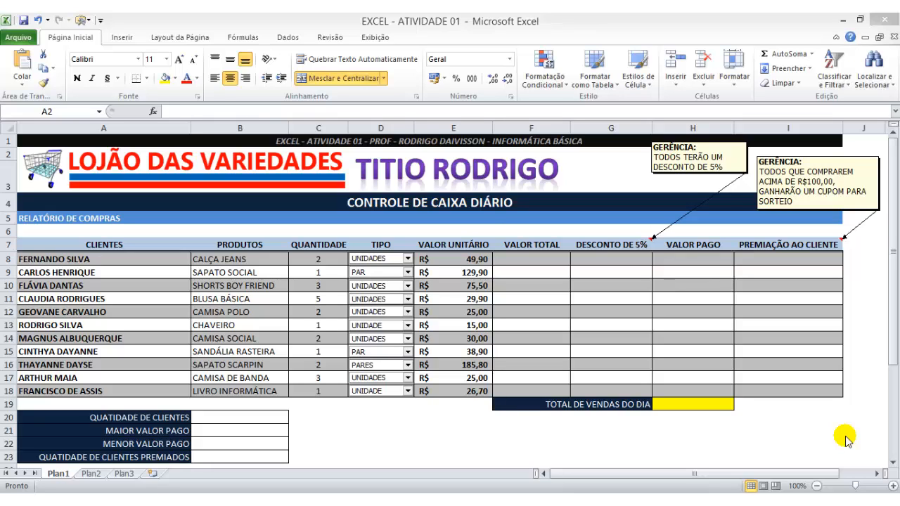
left_click(535, 258)
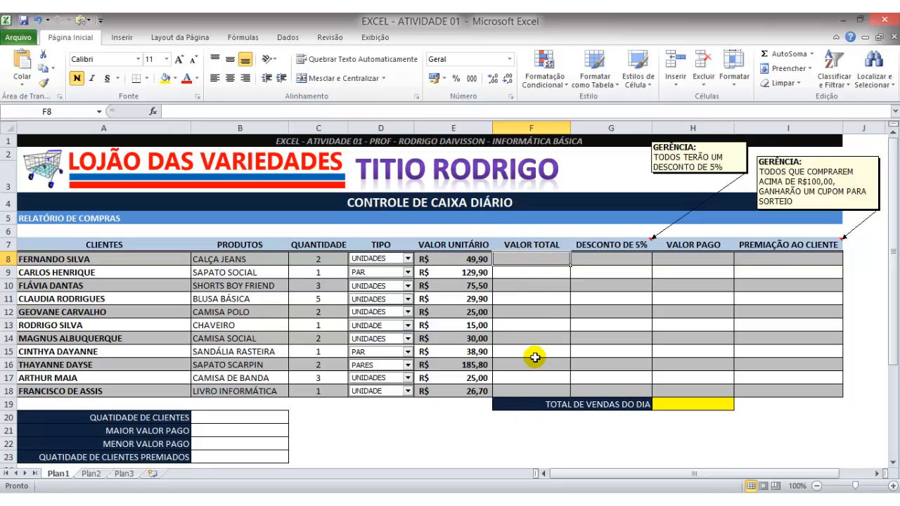
left_click(452, 258)
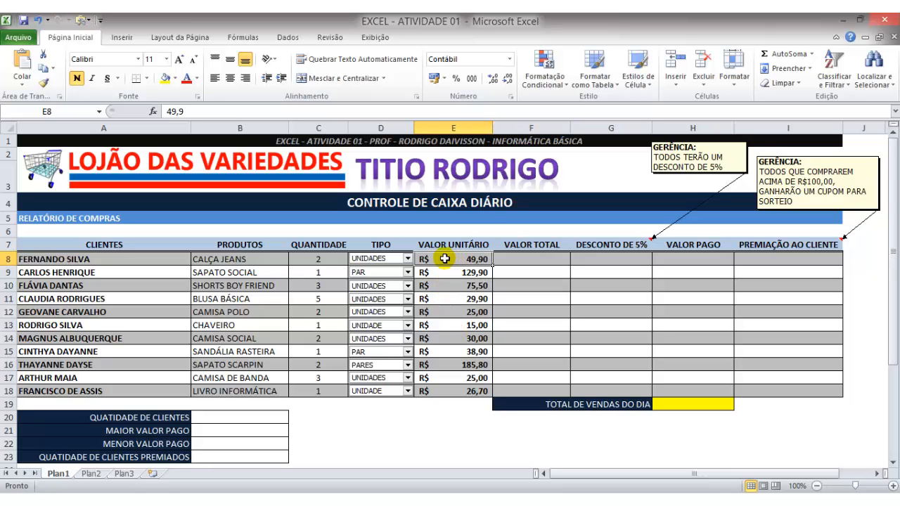
left_click(320, 258)
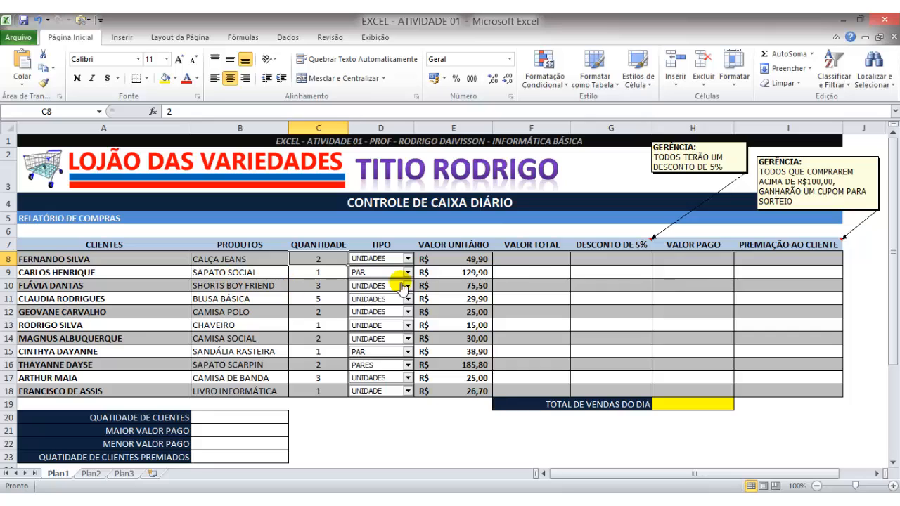
left_click(534, 259)
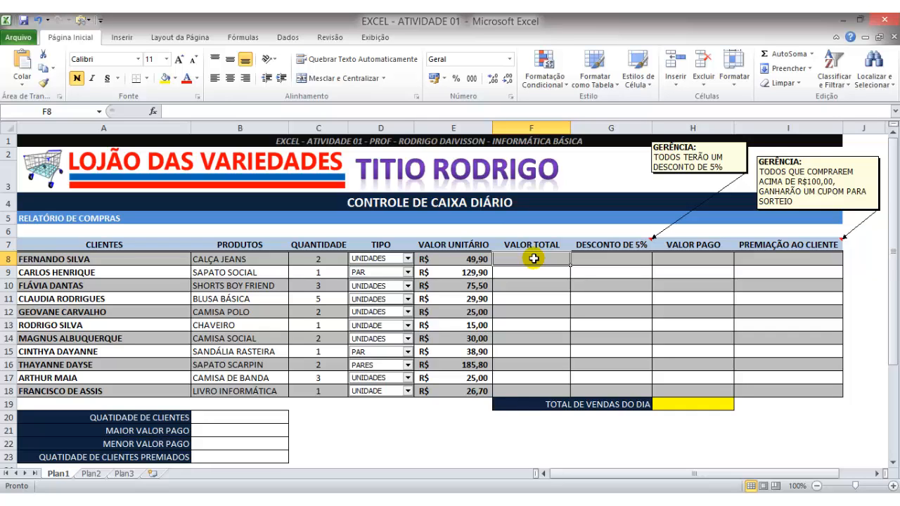
Try the sample formulas =x*y and =x/y in the empty cell D22 and discard the entry.
left_click(360, 438)
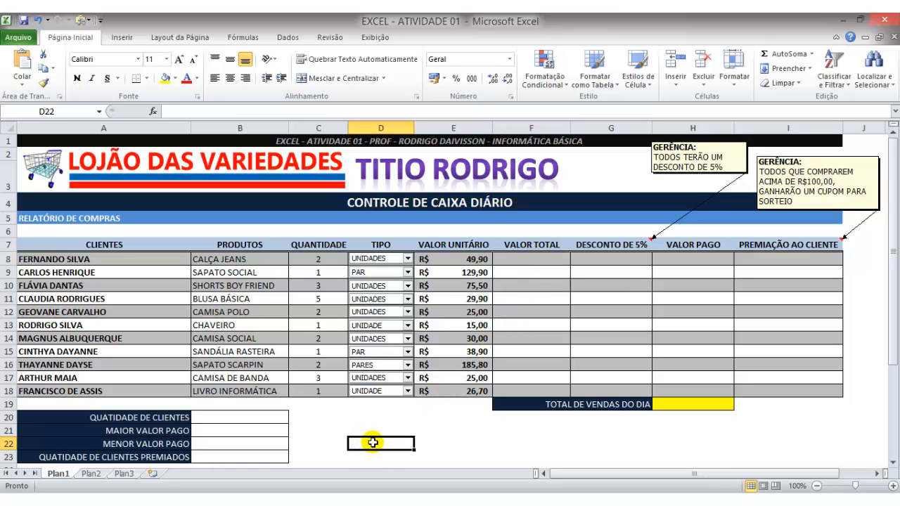
type("=")
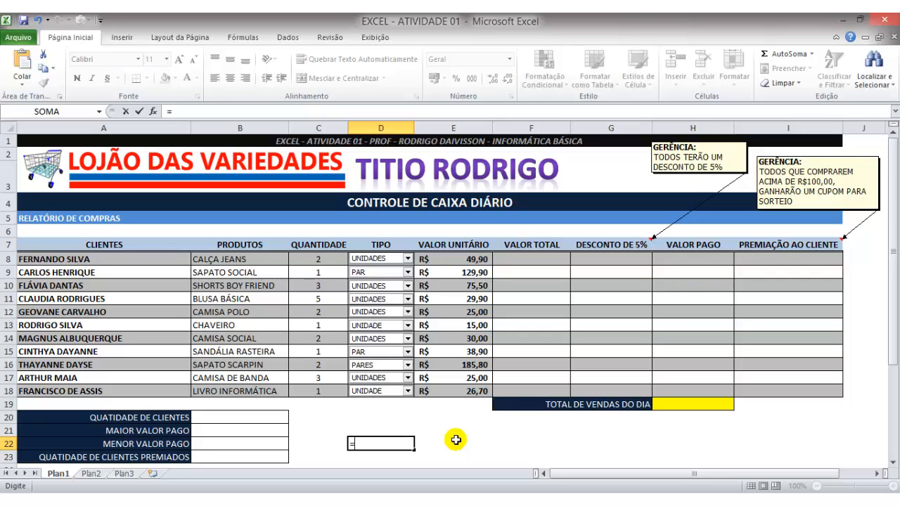
type("x")
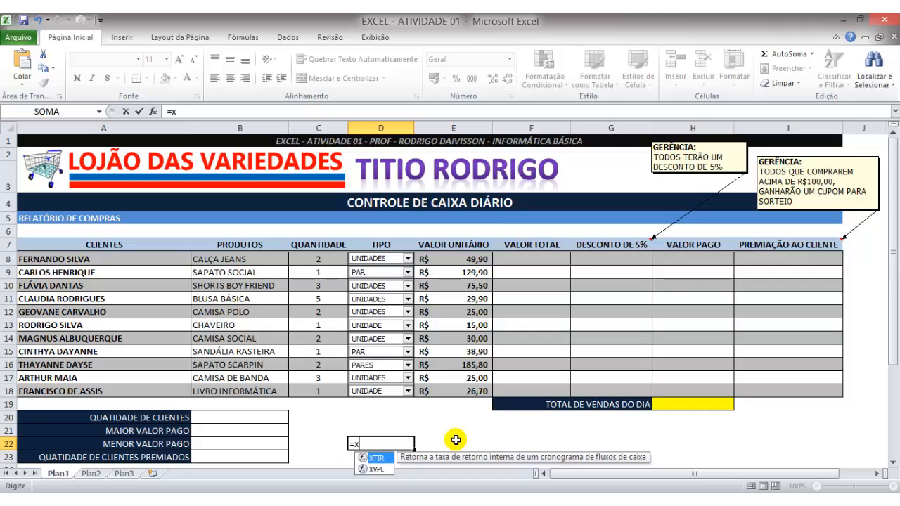
type("*y")
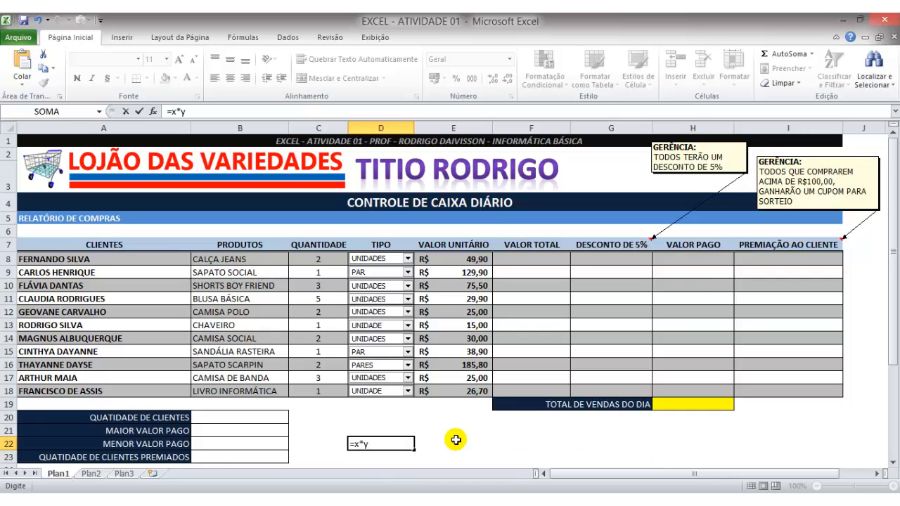
key("BackSpace")
key("BackSpace")
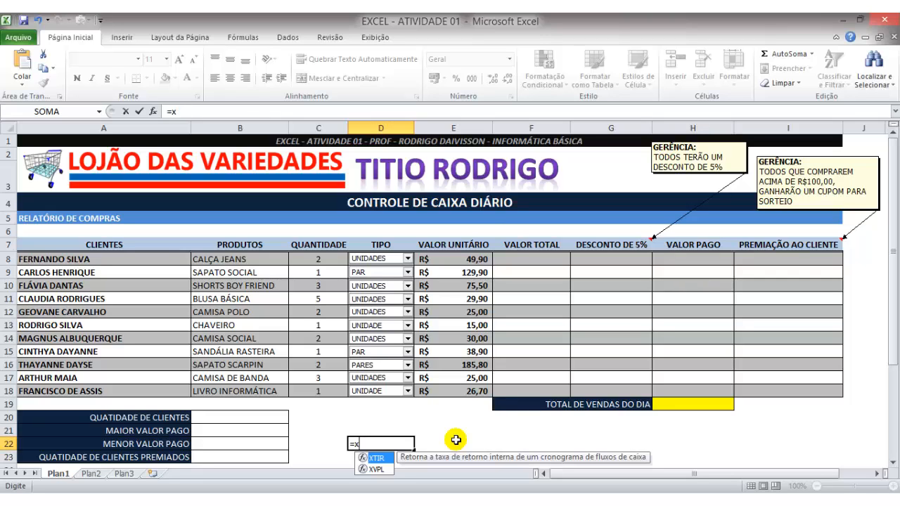
type("/y")
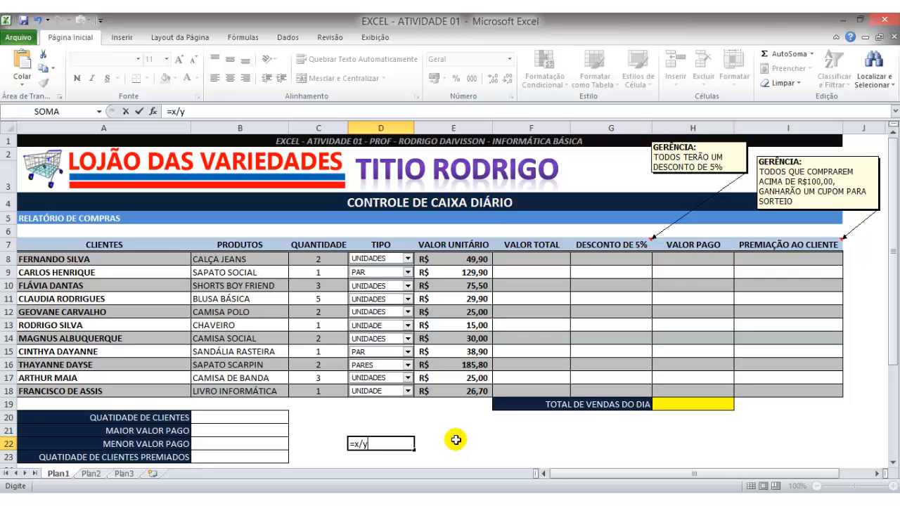
key("Escape")
Try the function names soma and mínimo after an equals sign in the empty cell E22, clearing each name.
left_click(456, 440)
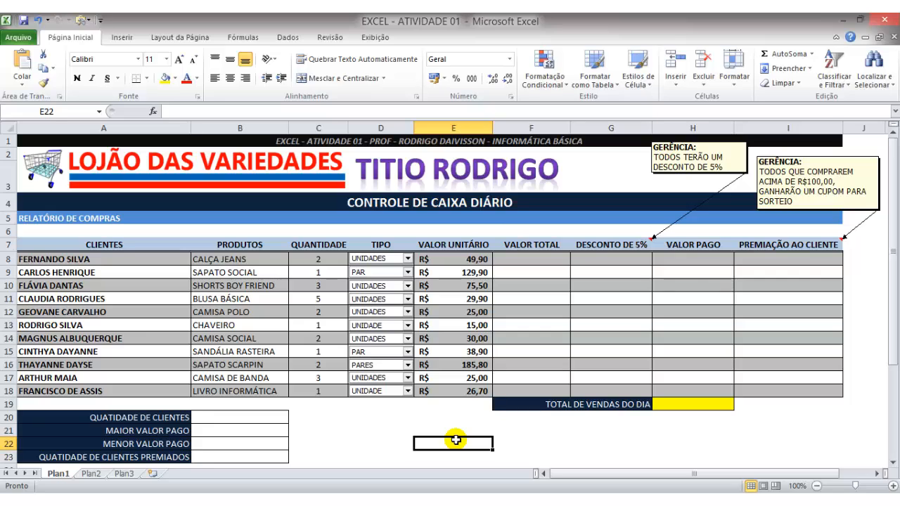
type("=")
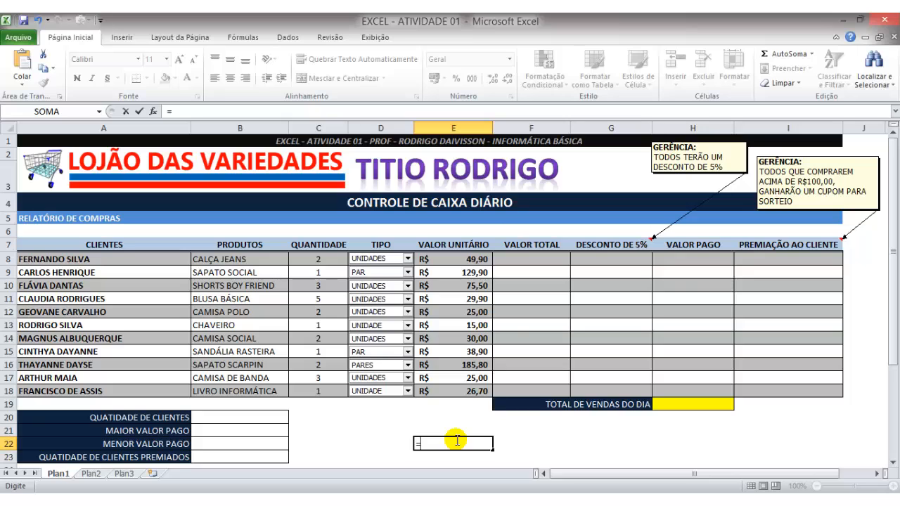
type("soma")
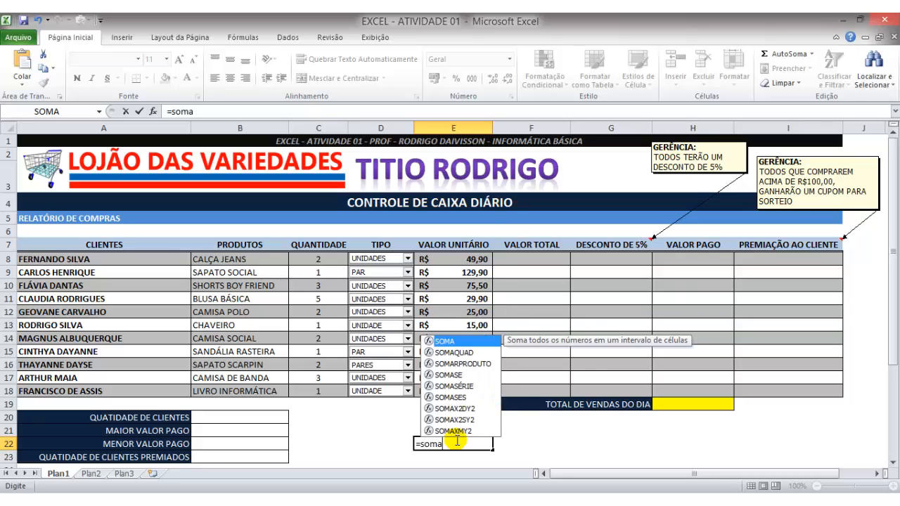
key("BackSpace")
key("BackSpace")
key("BackSpace")
key("BackSpace")
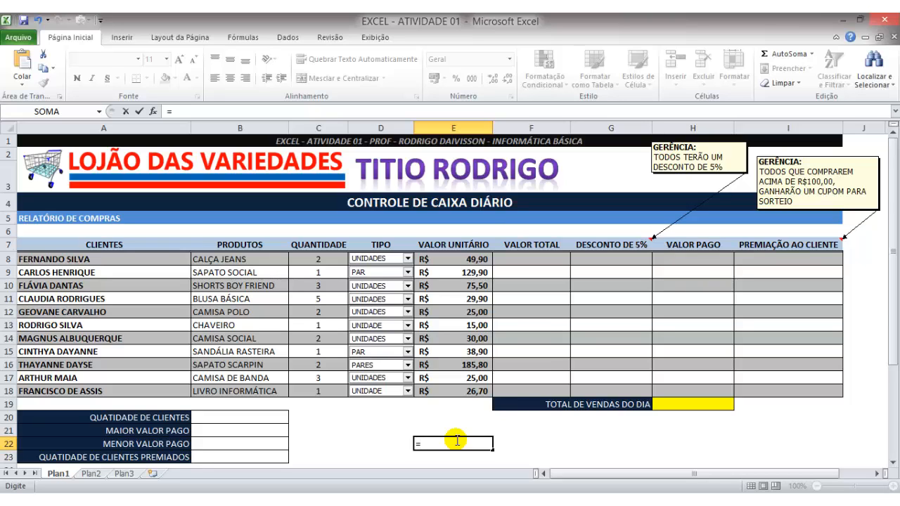
type("mínim")
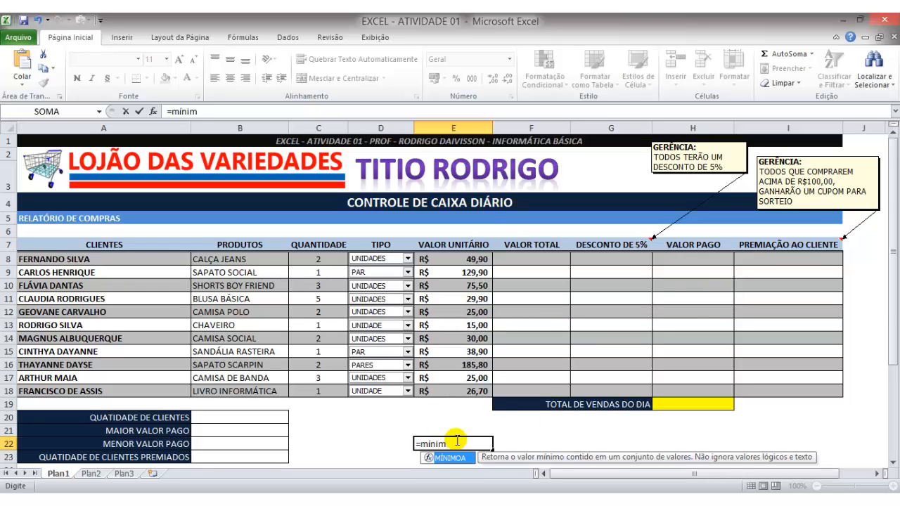
type("o")
key("BackSpace")
key("BackSpace")
key("BackSpace")
key("BackSpace")
key("BackSpace")
key("BackSpace")
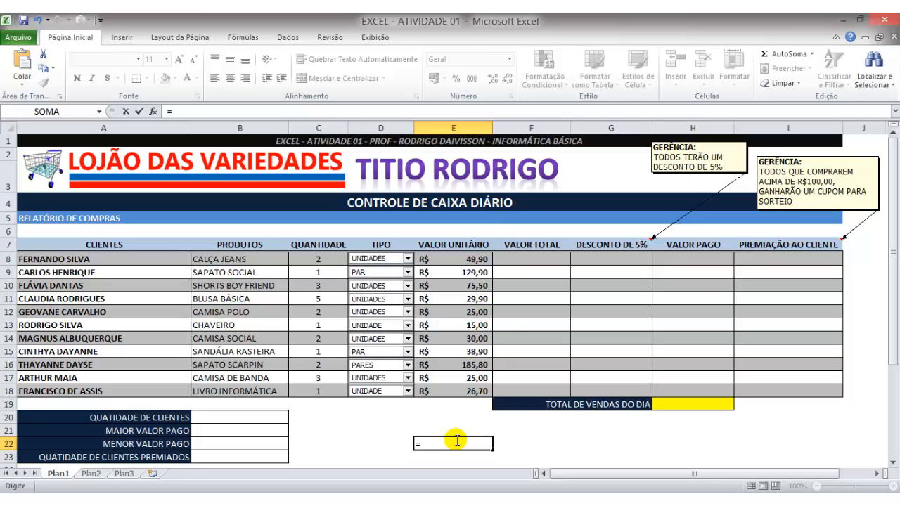
Write the sample range formula =soma(x:x) in cell E22 and discard it.
type("soma(")
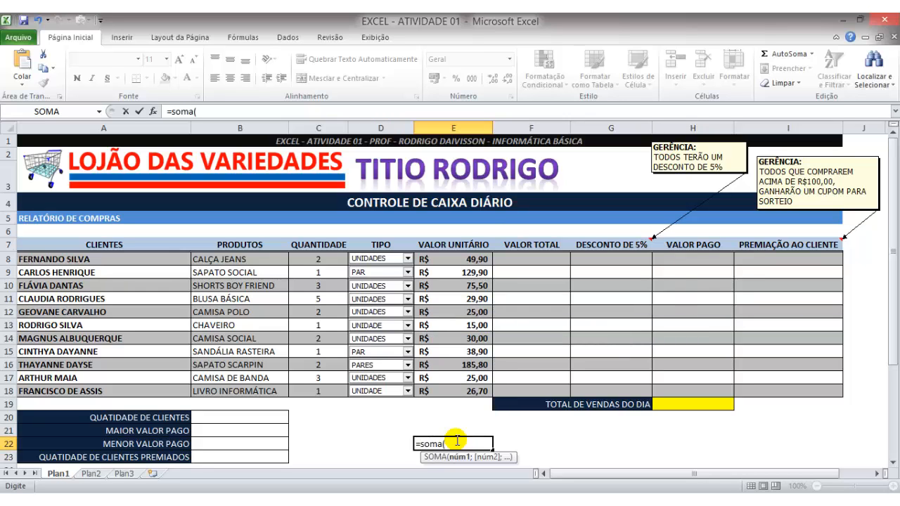
type("x:x)")
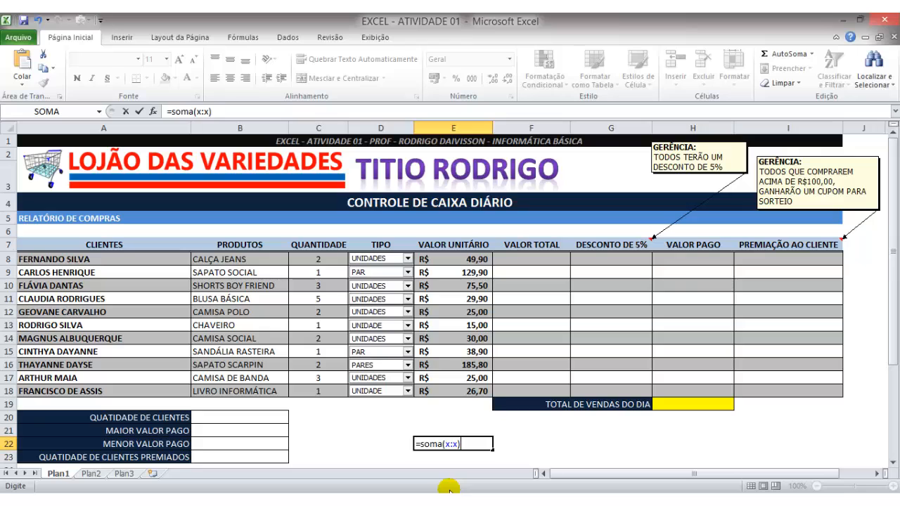
key("BackSpace")
key("Escape")
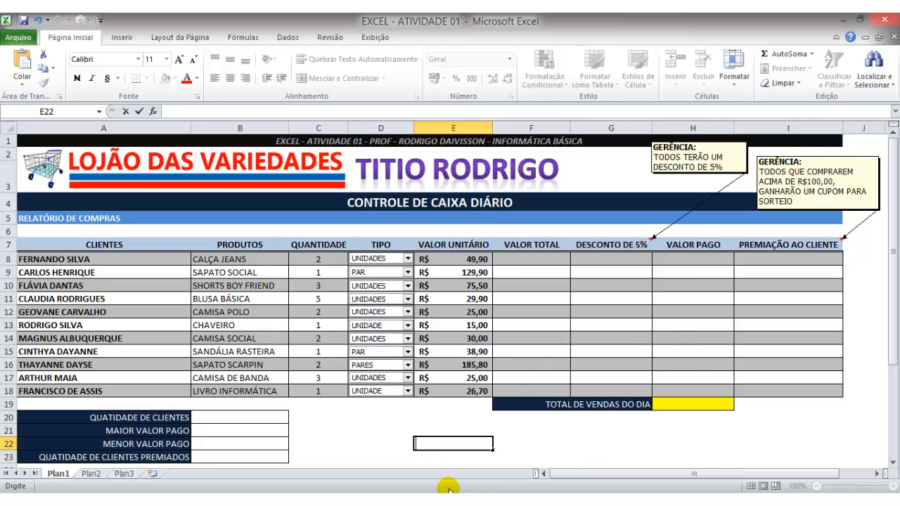
Calculate the VALOR TOTAL for the first client in cell F8 with the formula =E8*C8.
left_click(521, 289)
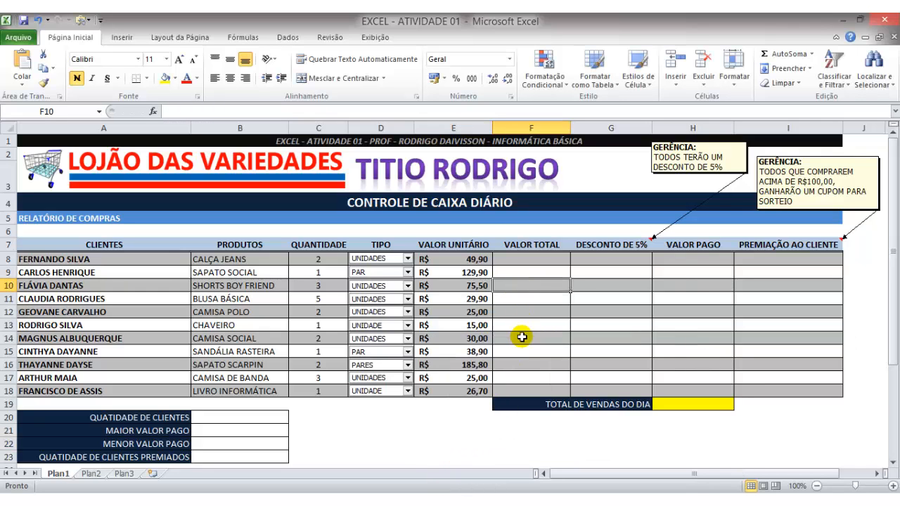
left_click(516, 258)
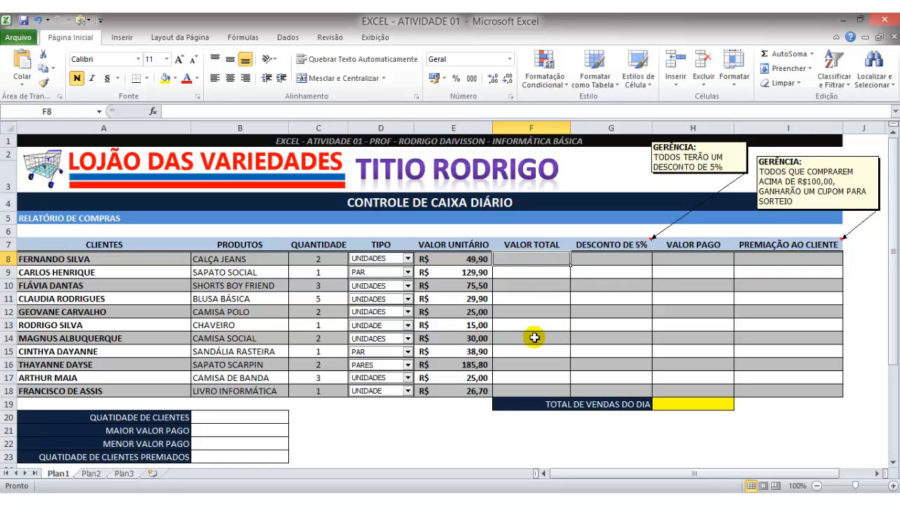
type("=")
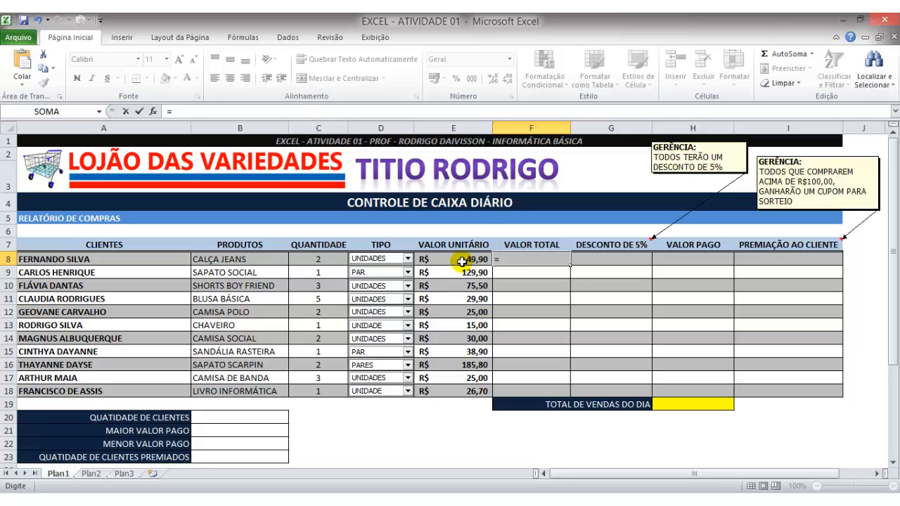
type("E")
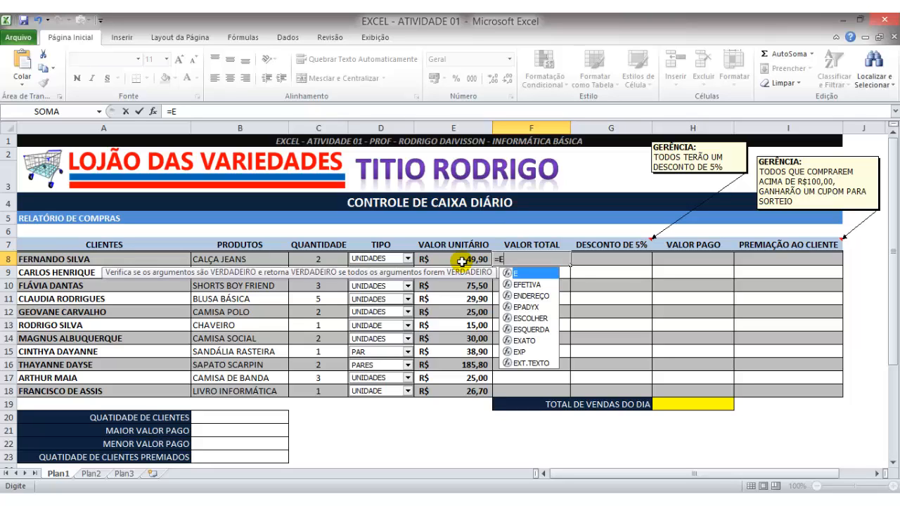
type("8")
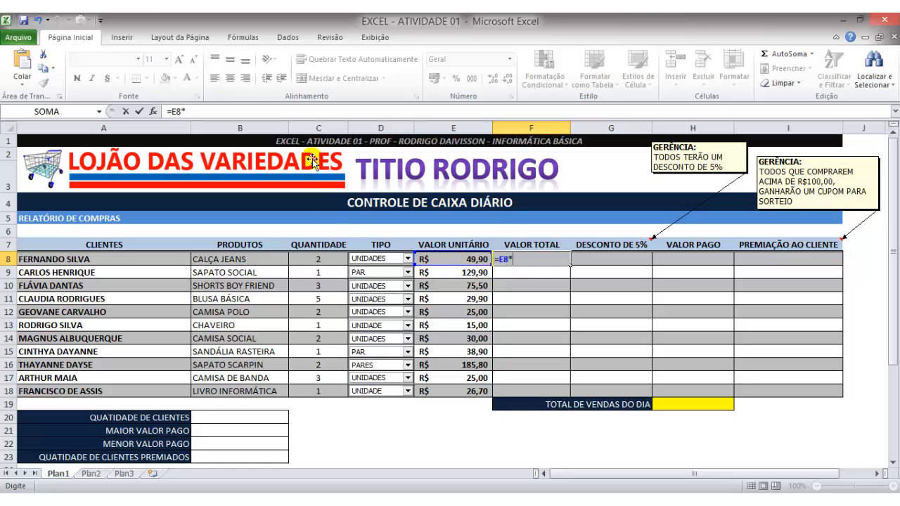
type("*C8")
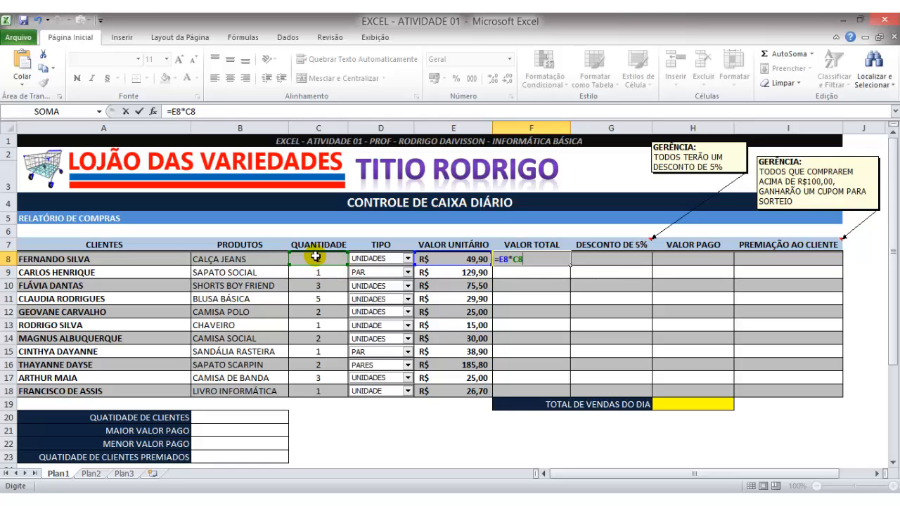
key("Return")
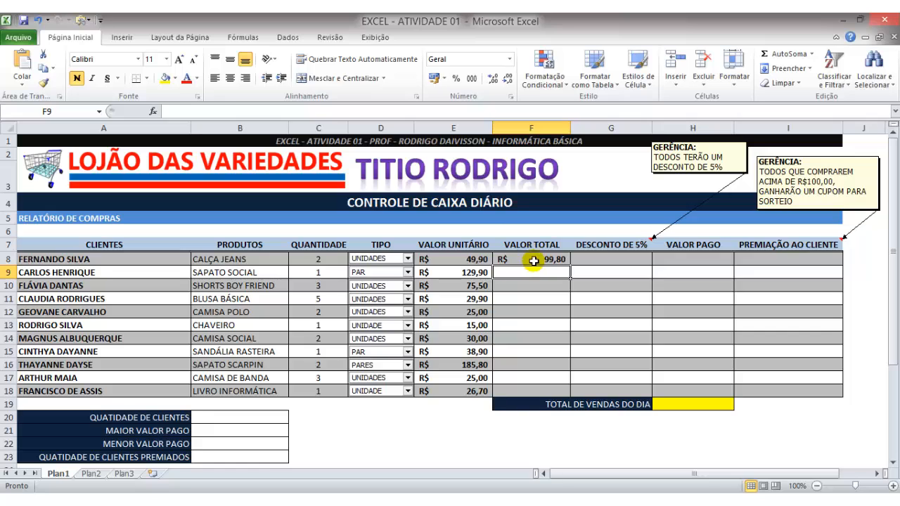
Test the F8 formula by setting the unit price in E8 to 60, check the total, and undo the change.
left_click(531, 259)
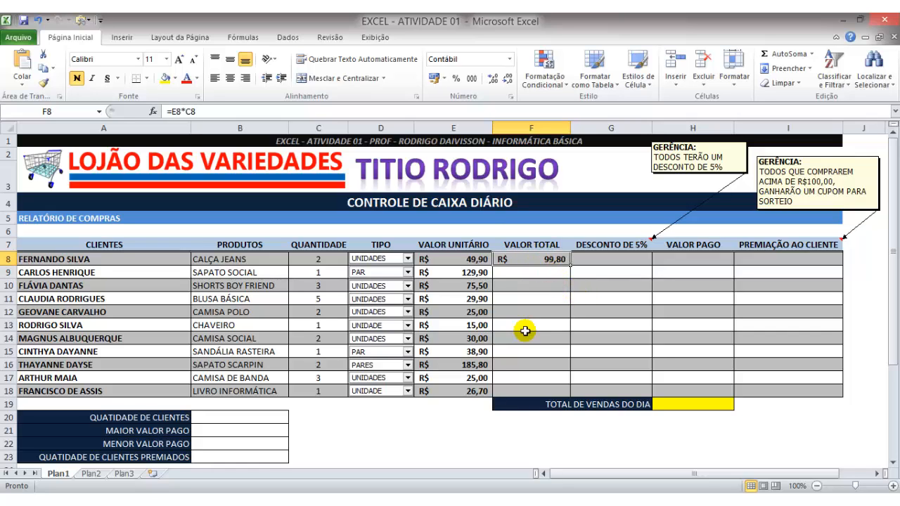
left_click(457, 258)
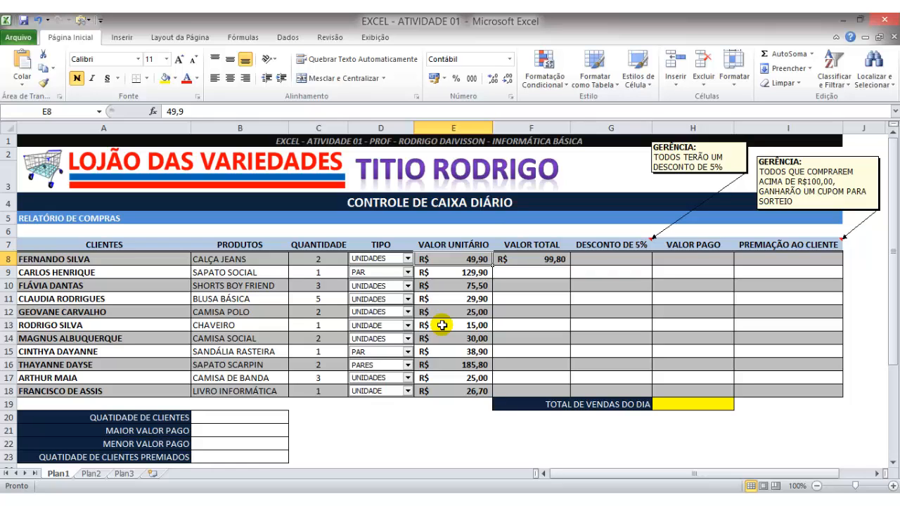
type("60")
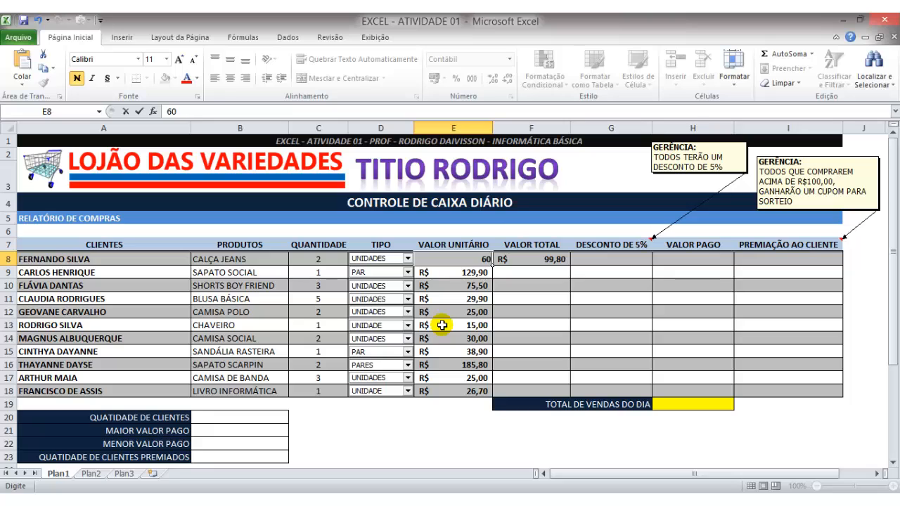
key("Return")
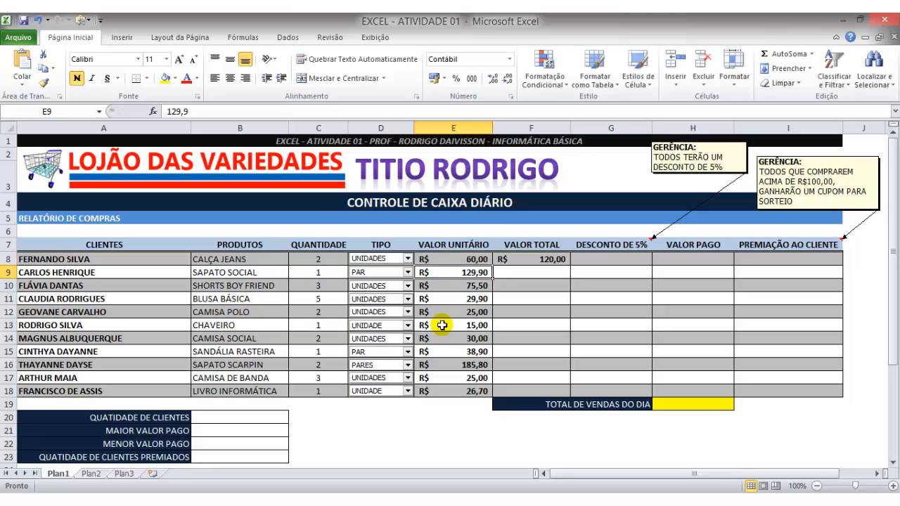
key("Up")
key("Right")
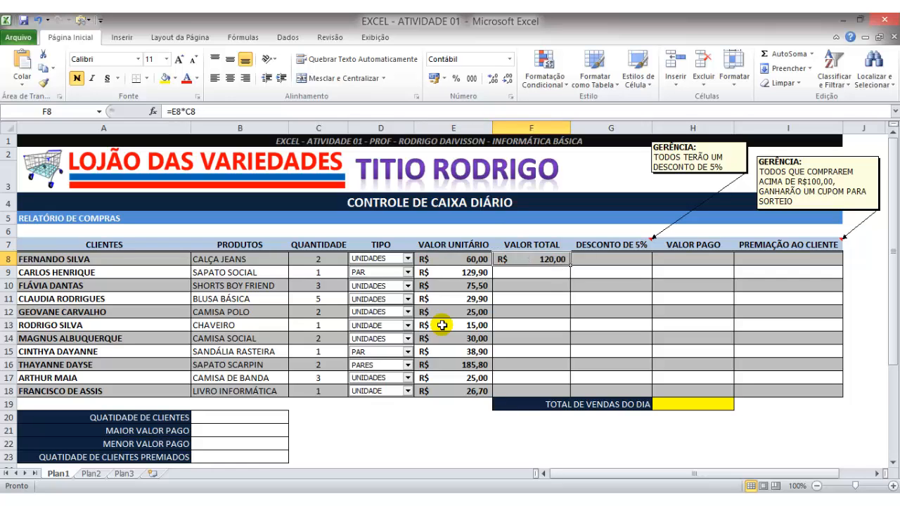
key("ctrl+z")
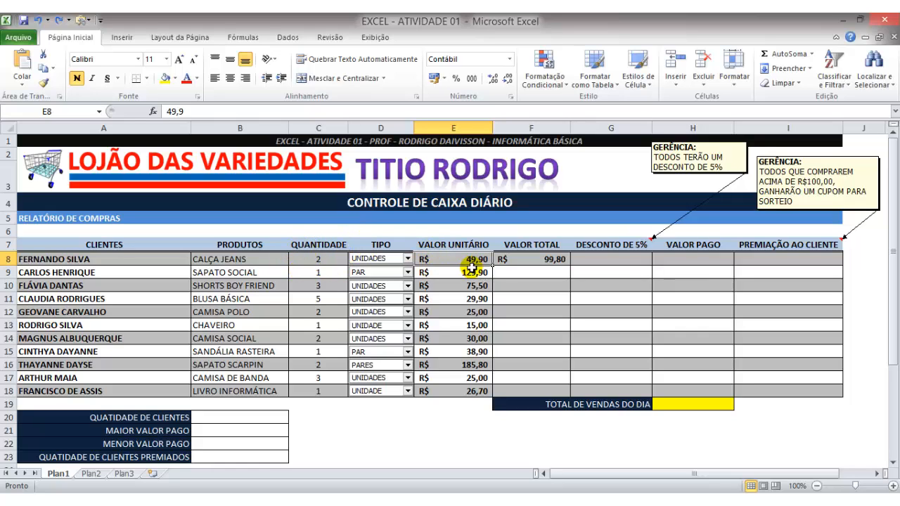
Check the F8 formula and copy it down the VALOR TOTAL column through F18.
left_click(546, 257)
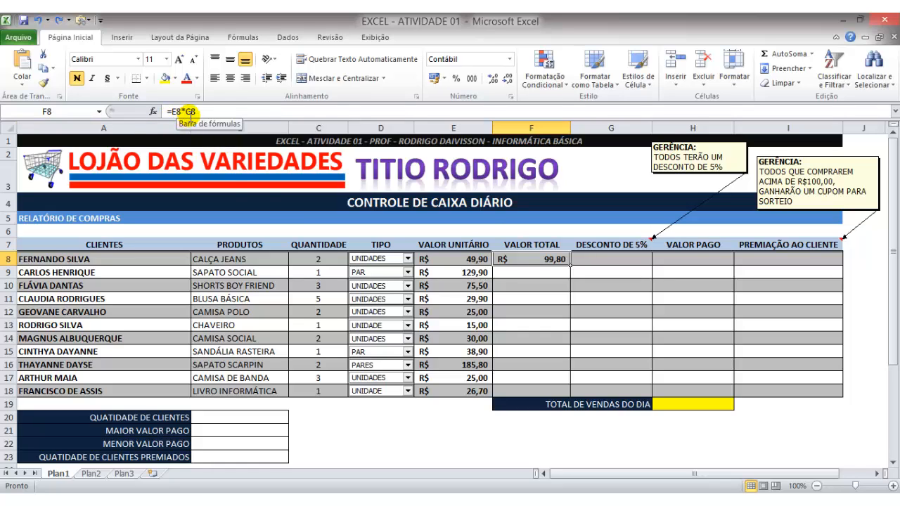
left_click(510, 275)
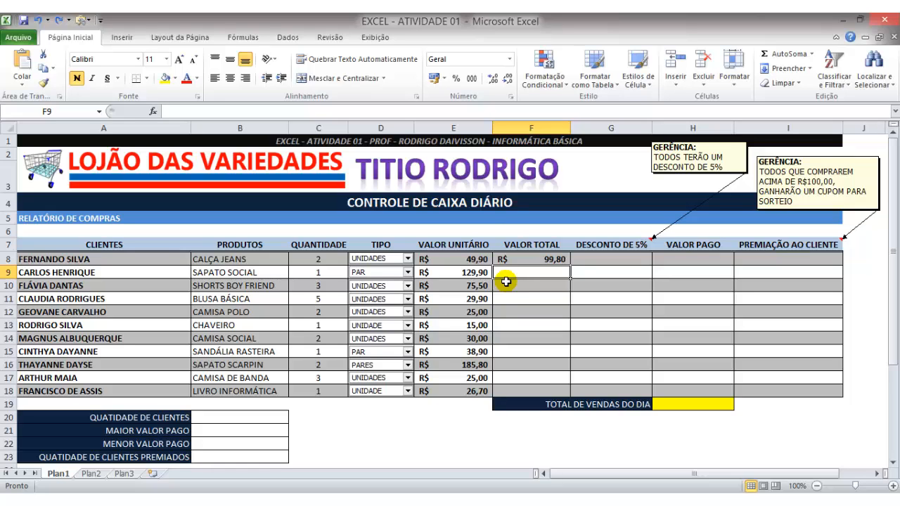
left_click(540, 260)
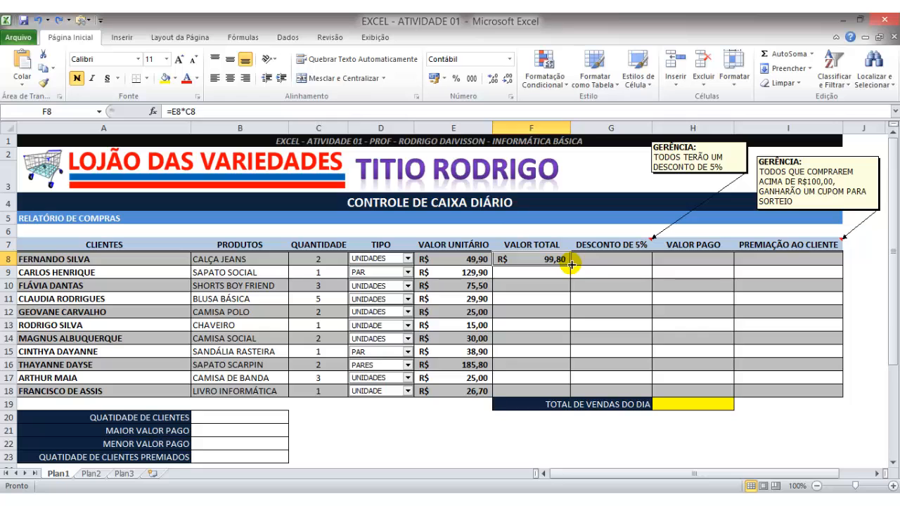
left_click_drag(571, 264, 573, 394)
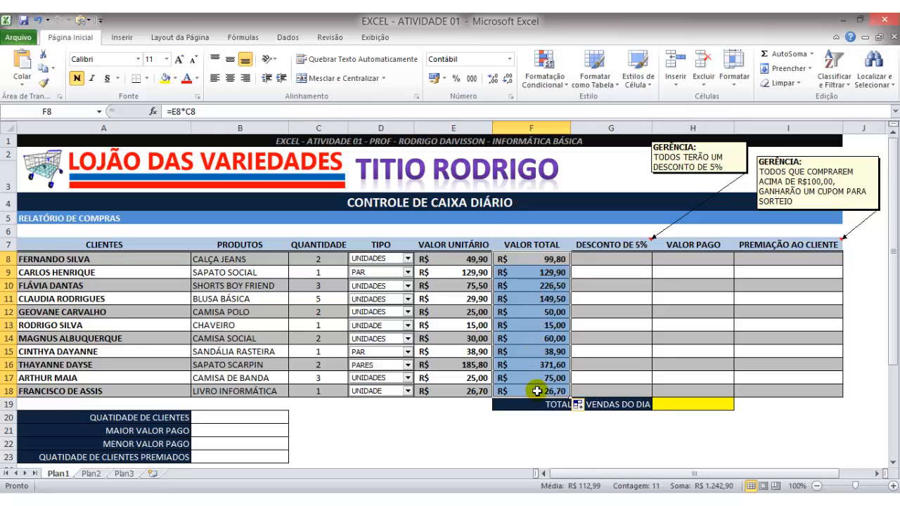
left_click(460, 430)
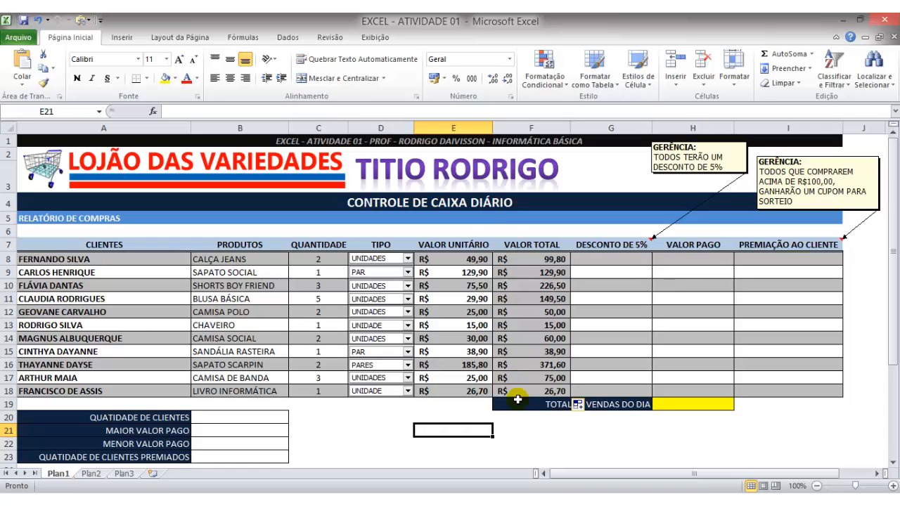
Copy the alternating row formatting of the empty PREMIAÇÃO AO CLIENTE cells I8:I18 onto the VALOR TOTAL cells F8:F18.
left_click(758, 259)
left_click_drag(758, 260, 762, 390)
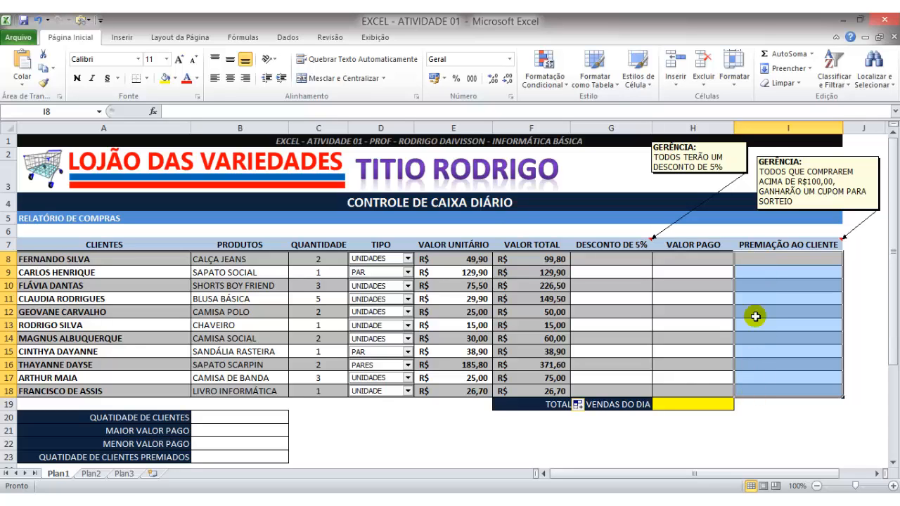
left_click_drag(754, 258, 758, 388)
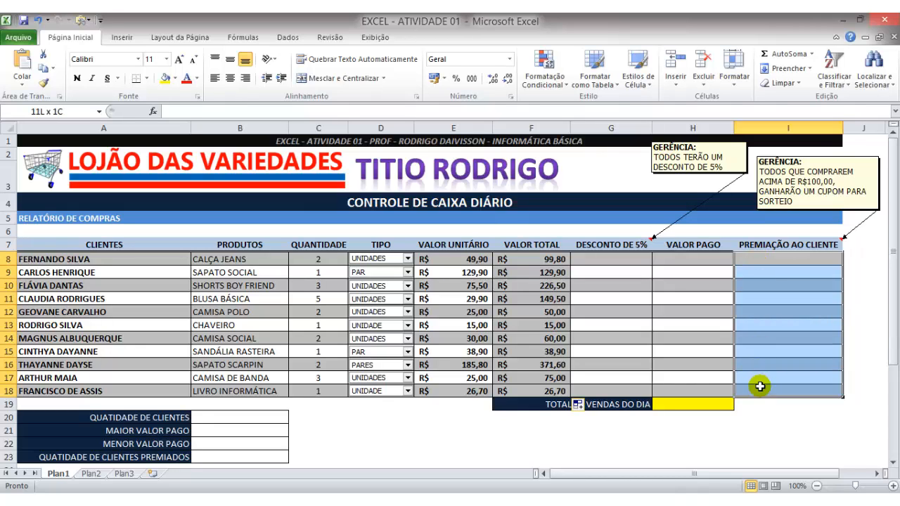
left_click(43, 82)
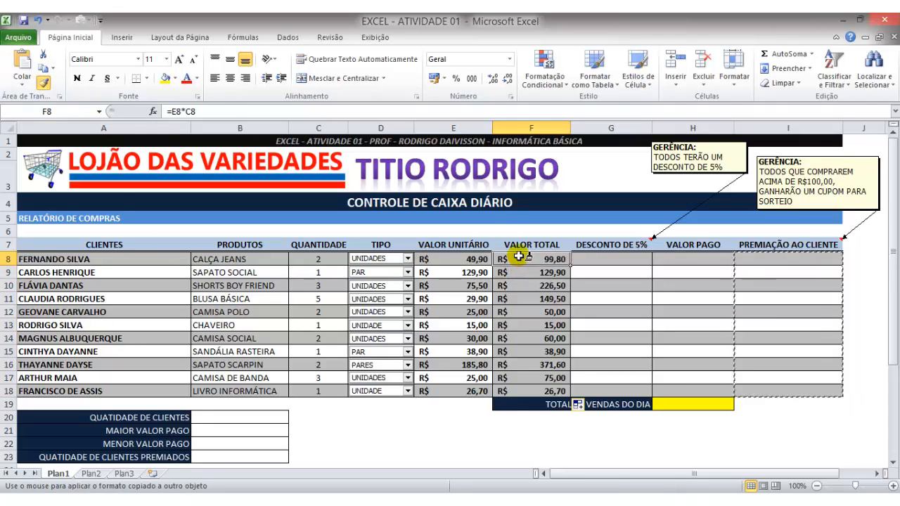
left_click_drag(518, 259, 526, 391)
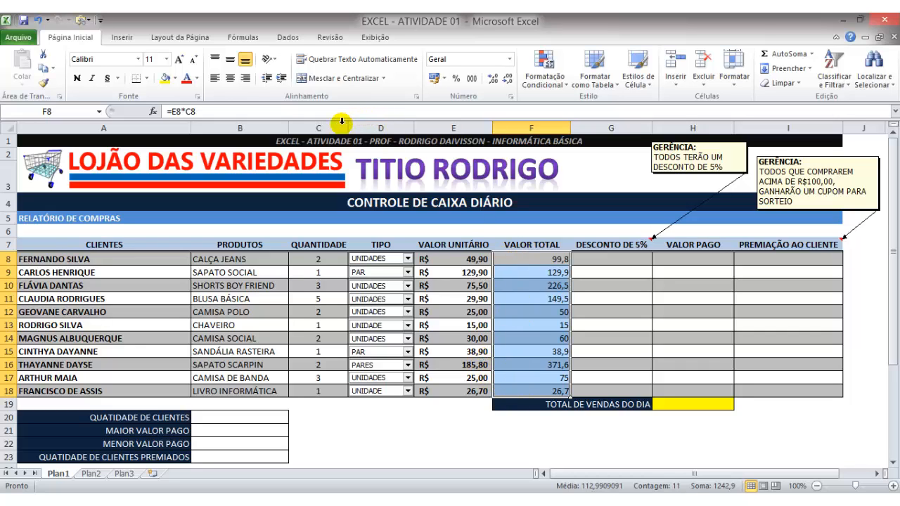
Apply the R$ accounting number format to the VALOR TOTAL cells F8:F18 and check the column.
left_click(435, 79)
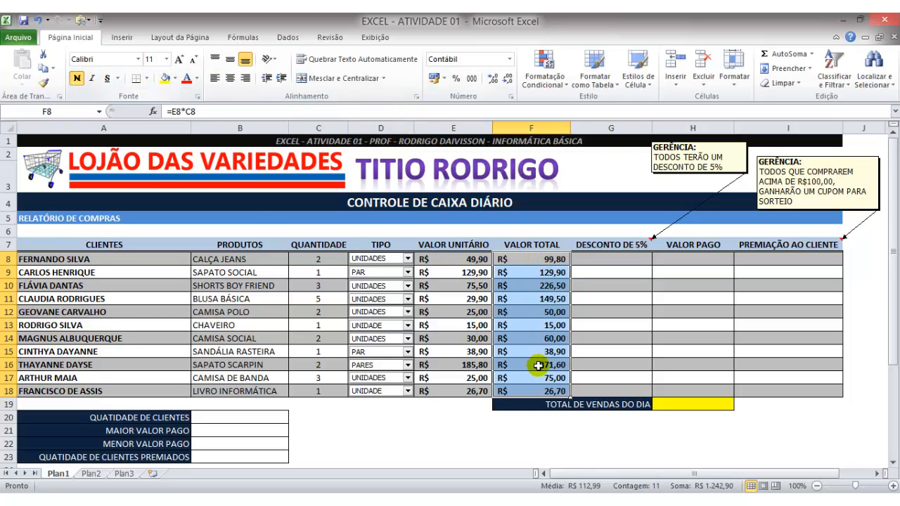
left_click(439, 417)
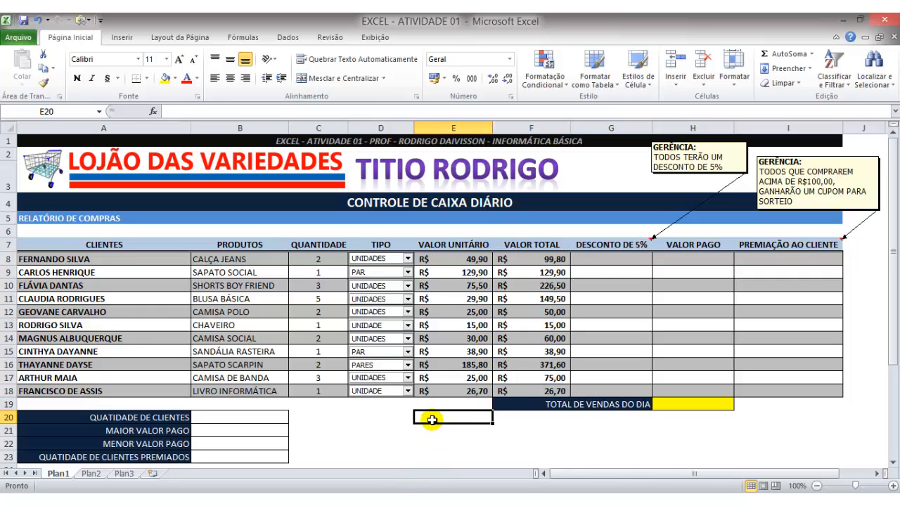
left_click_drag(524, 264, 527, 387)
left_click(534, 302)
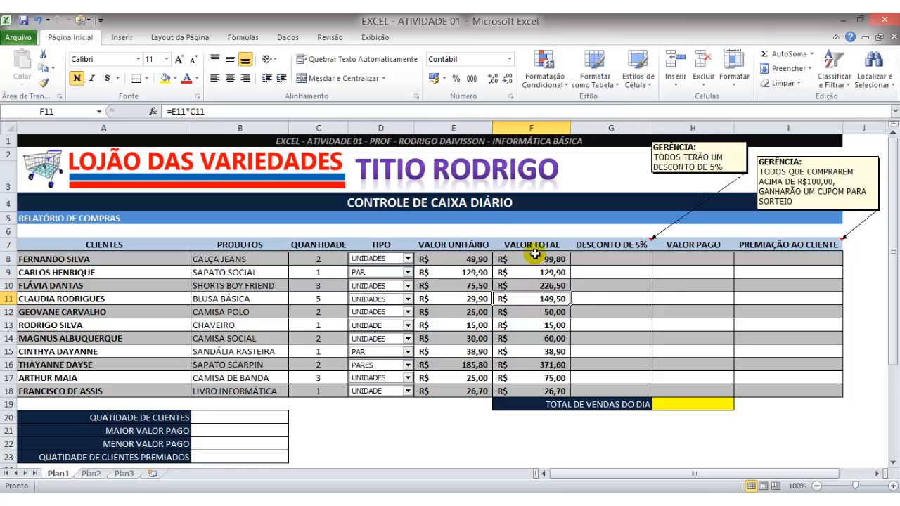
left_click(535, 260)
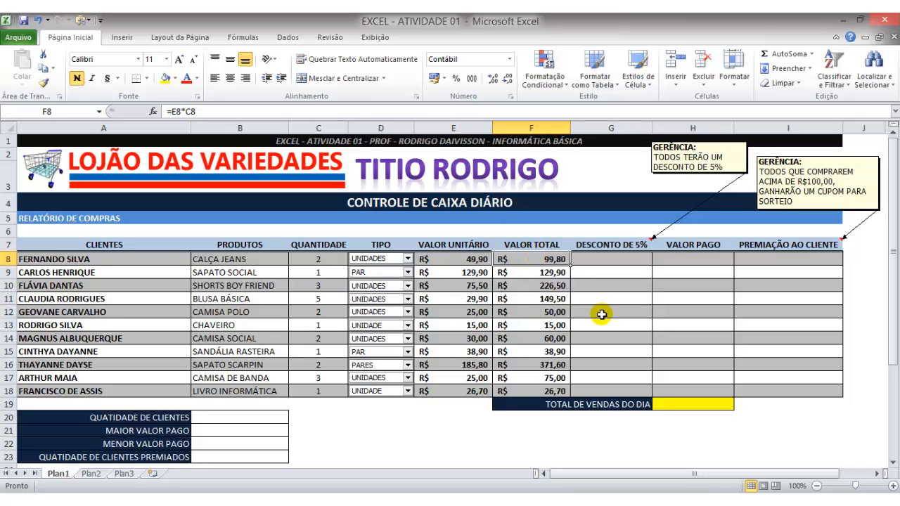
Examine the DESCONTO DE 5% column and its management note on the discount, going through the clients' empty cells.
left_click(607, 253)
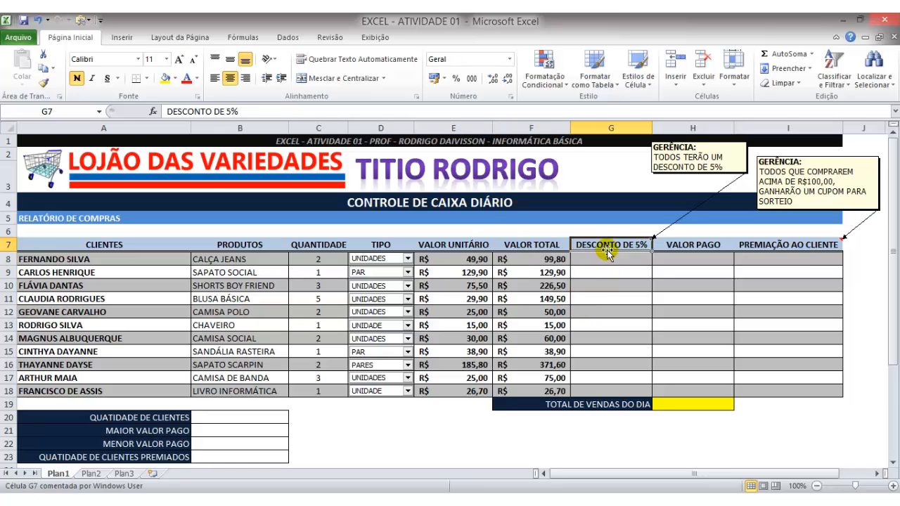
left_click(607, 258)
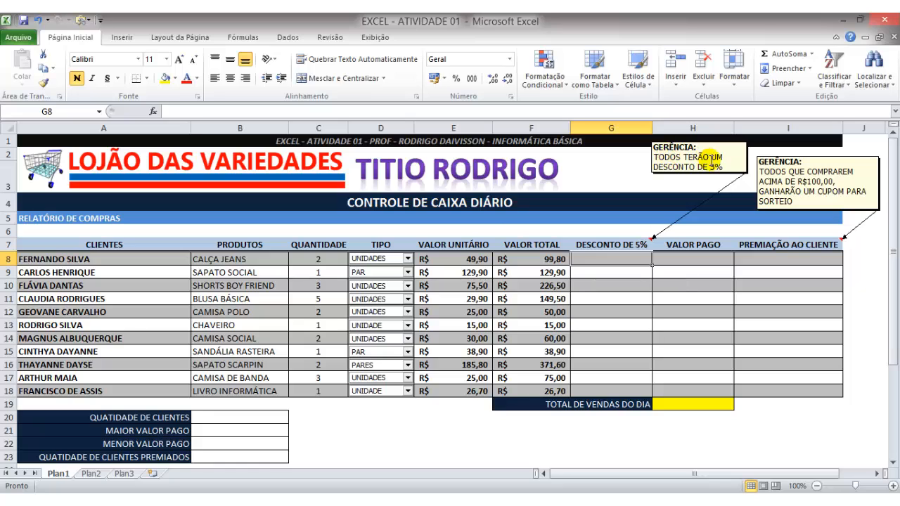
left_click(607, 284)
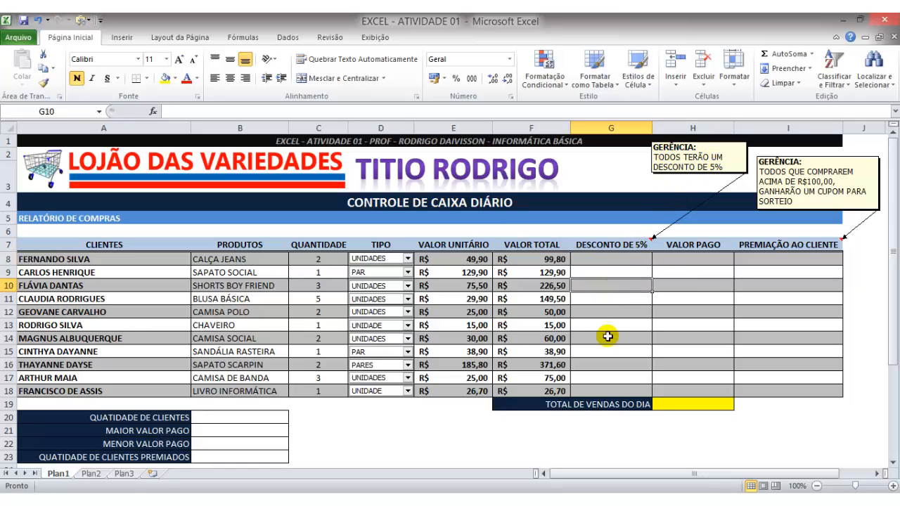
left_click(607, 378)
left_click(605, 365)
left_click(601, 352)
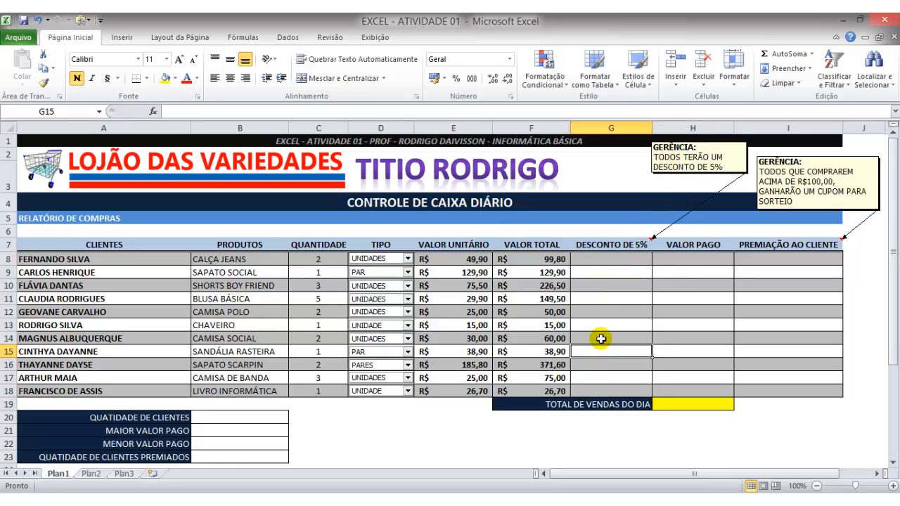
left_click(600, 338)
left_click(601, 324)
left_click(601, 311)
left_click(600, 298)
left_click(599, 285)
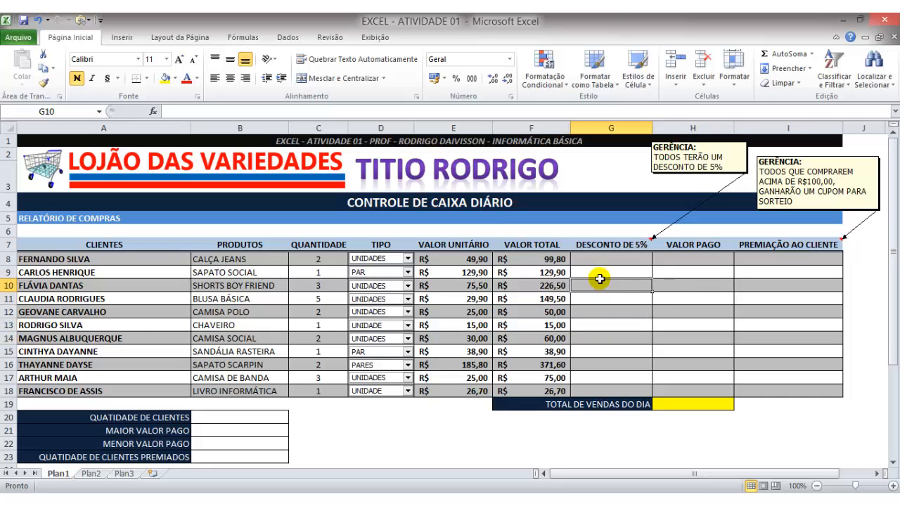
left_click(598, 272)
left_click(597, 257)
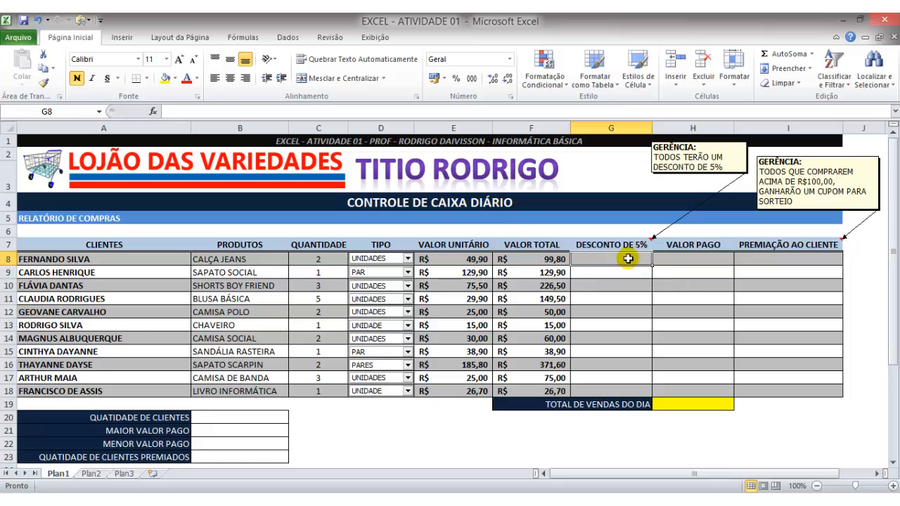
left_click(621, 296)
left_click(616, 260)
left_click(615, 284)
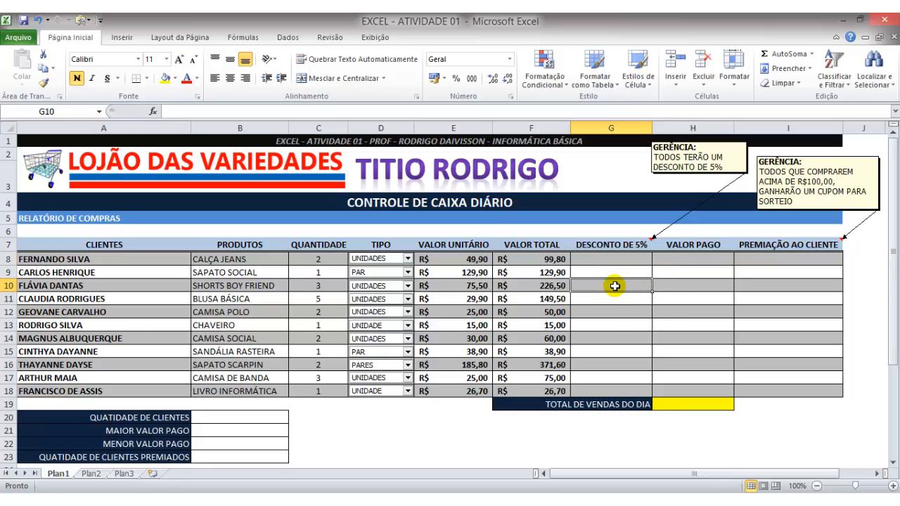
left_click(613, 324)
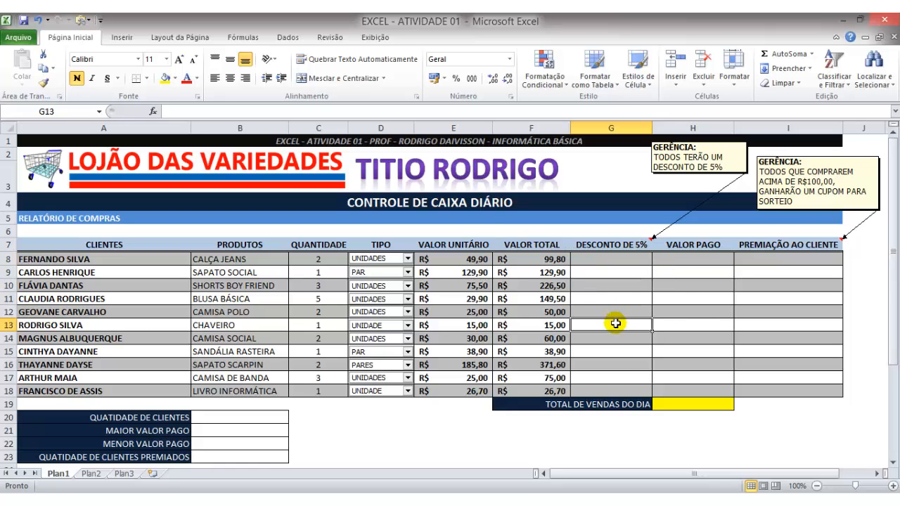
Try the discount formula =F8*5% in cell G8, compare it with the total in F8, and clear the cell.
left_click(608, 260)
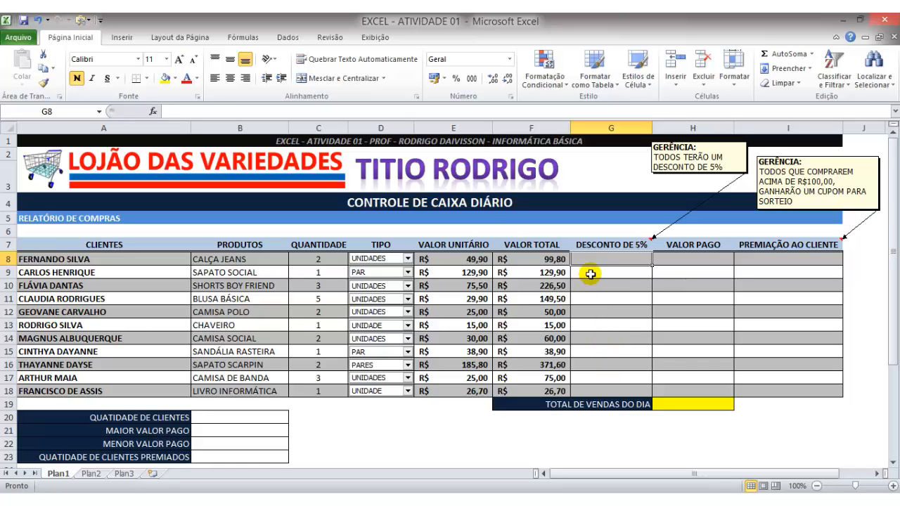
type("=")
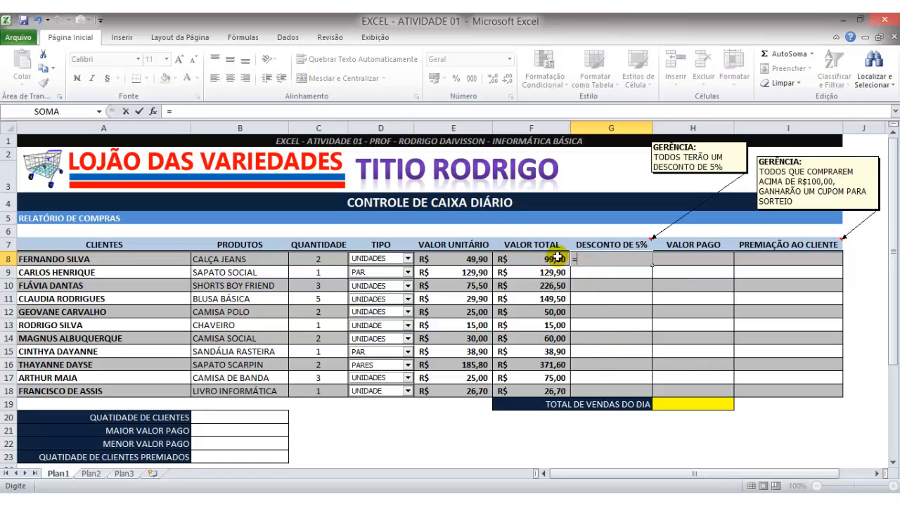
left_click(560, 260)
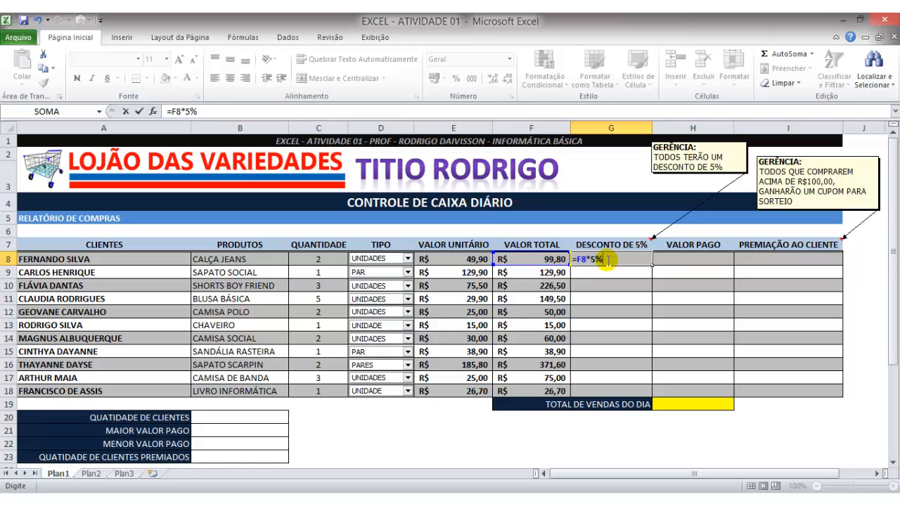
key("Return")
left_click(625, 258)
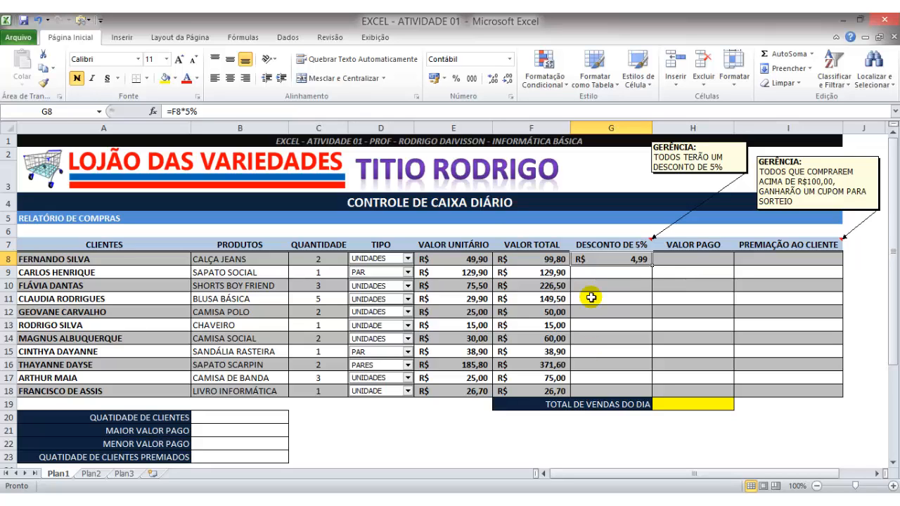
left_click(532, 258)
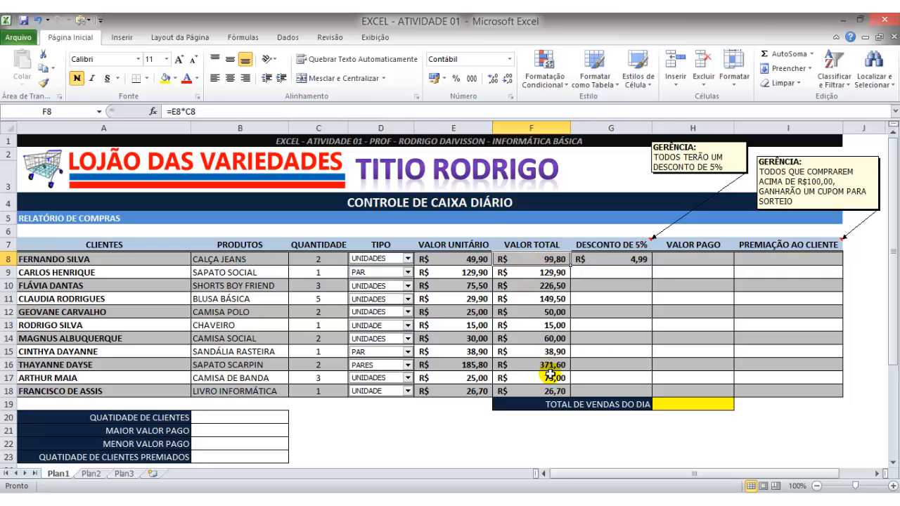
left_click(632, 260)
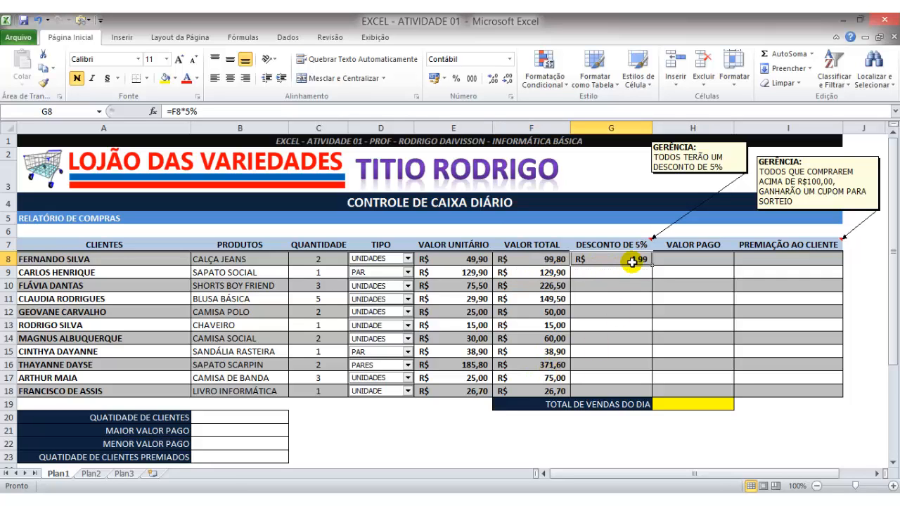
key("Delete")
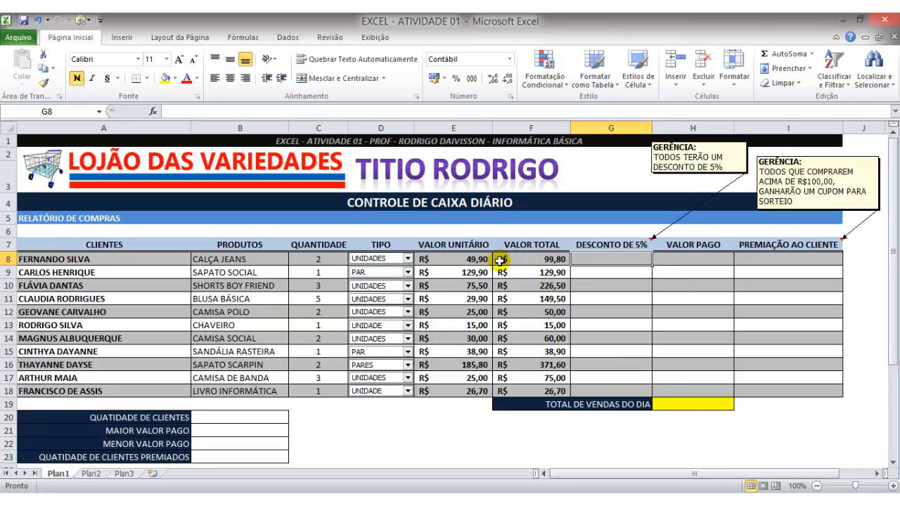
Calculate the first client's discount in G8 with the formula =F8*5% and fill it down through G18.
left_click(532, 262)
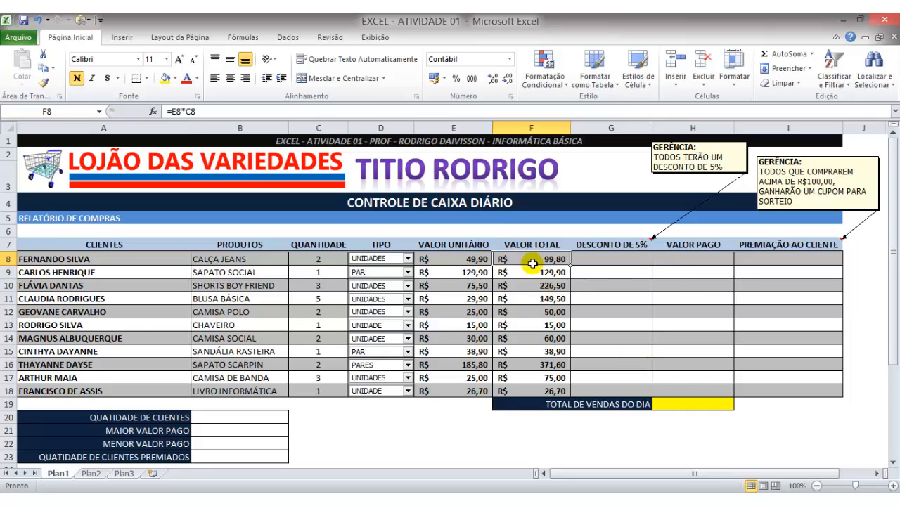
left_click(613, 261)
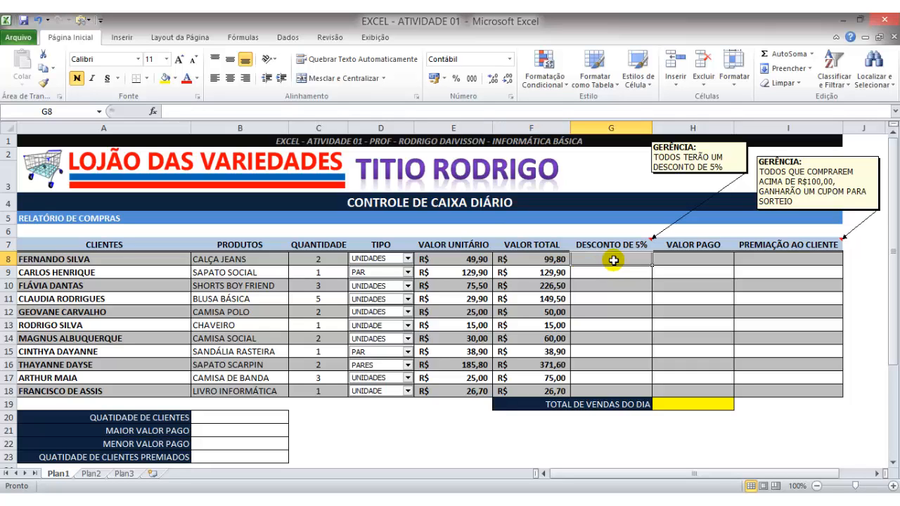
type("=")
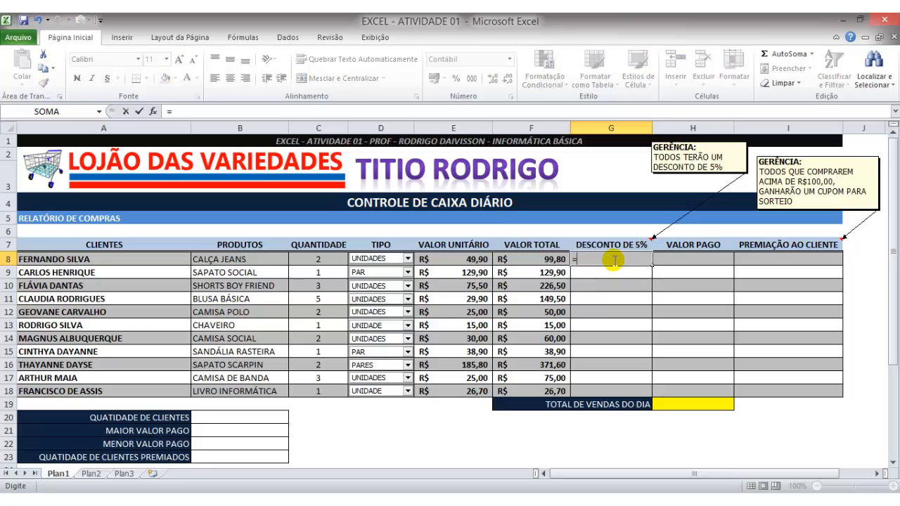
left_click(549, 259)
type("*")
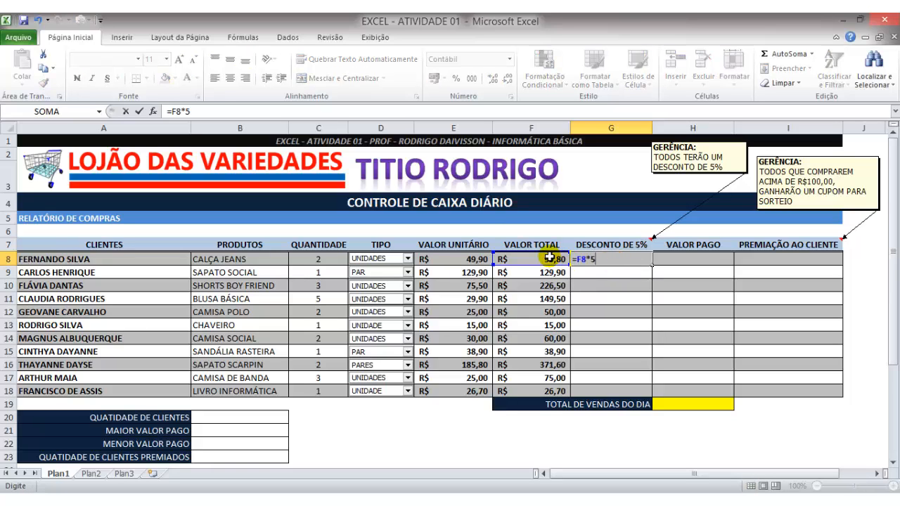
type("5%")
key("Return")
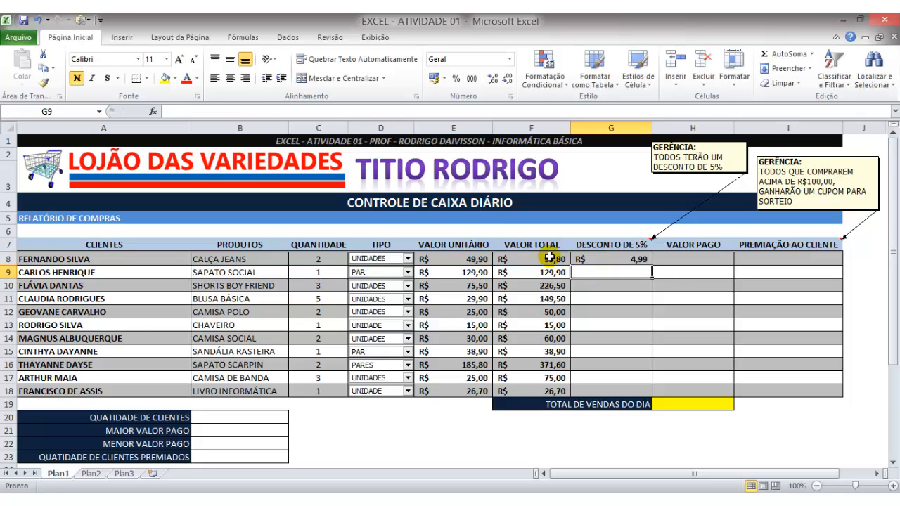
left_click(599, 260)
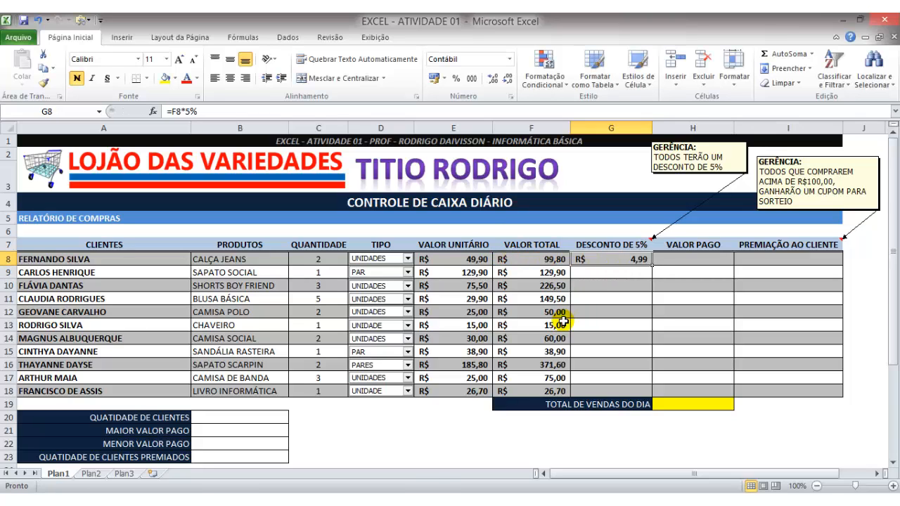
left_click_drag(652, 265, 654, 398)
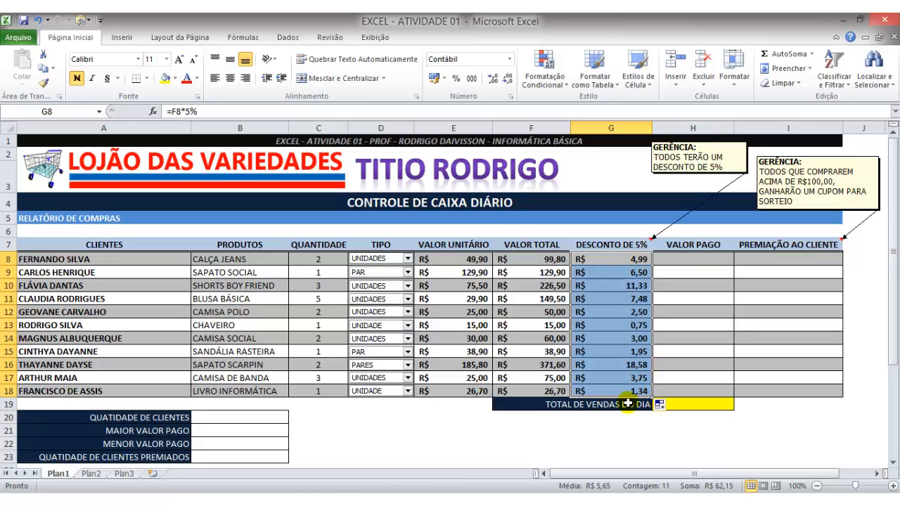
Copy the formatting of the VALOR TOTAL cells F8:F18 onto the DESCONTO DE 5% cells G8:G18.
left_click(707, 312)
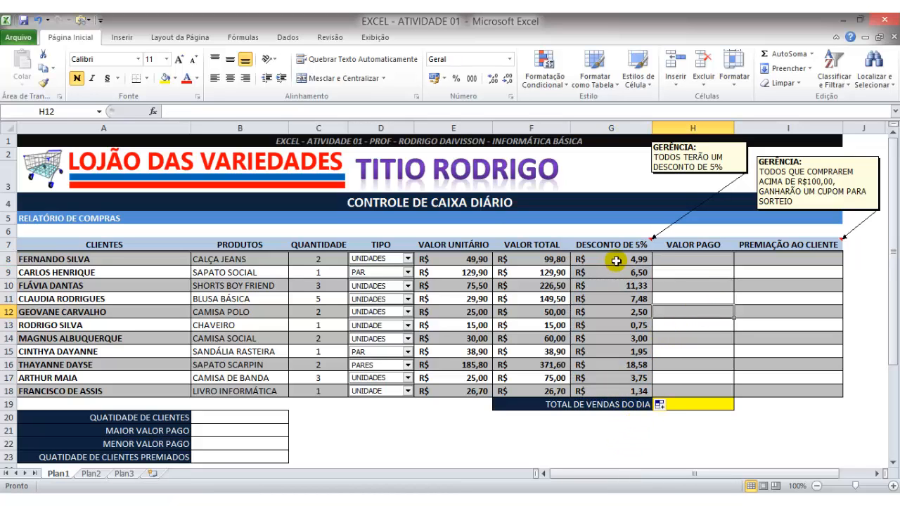
left_click(516, 264)
left_click_drag(516, 263, 526, 391)
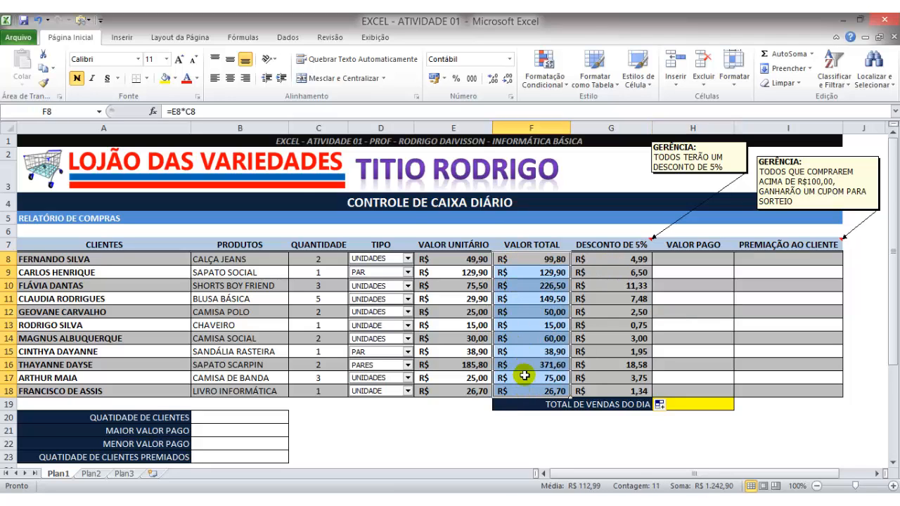
left_click(44, 82)
left_click(627, 257)
left_click(628, 365)
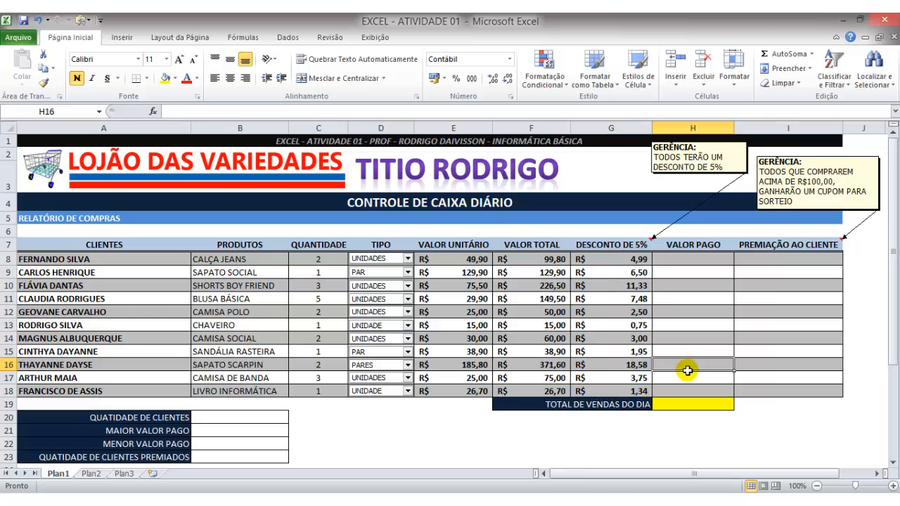
left_click(692, 367)
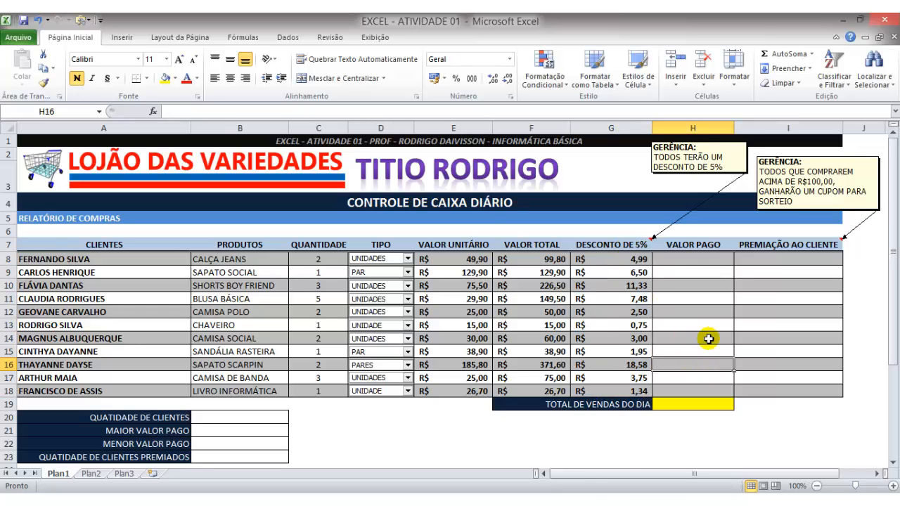
left_click(768, 332)
left_click(690, 340)
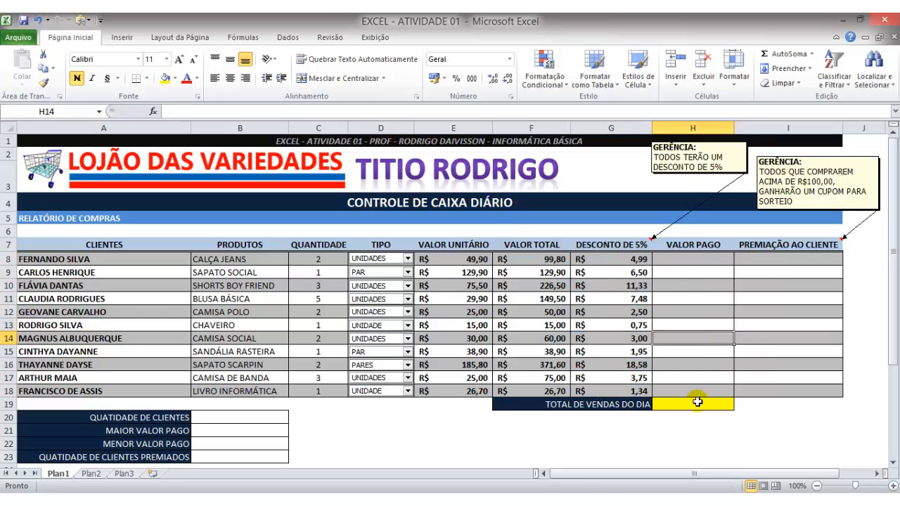
Try the amount-paid formula =F8-G8 in cell H8 and clear the cell.
left_click(684, 260)
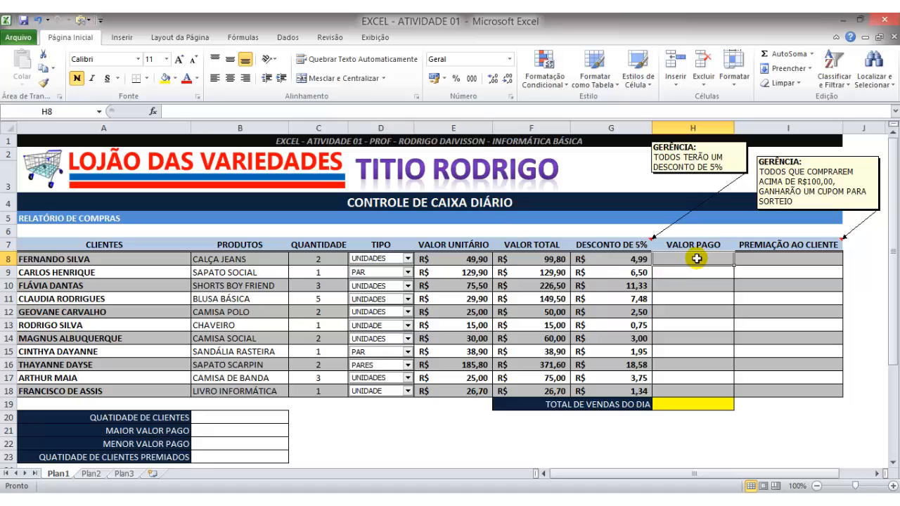
type("=")
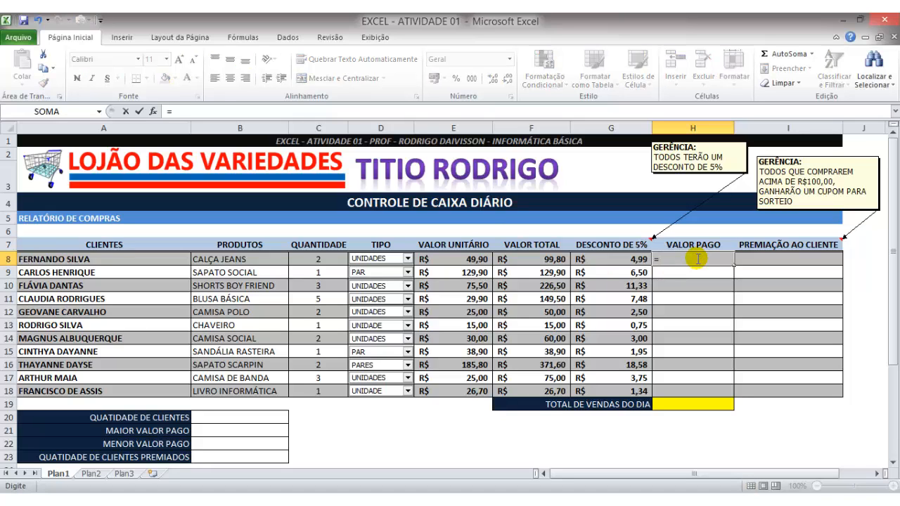
left_click(528, 259)
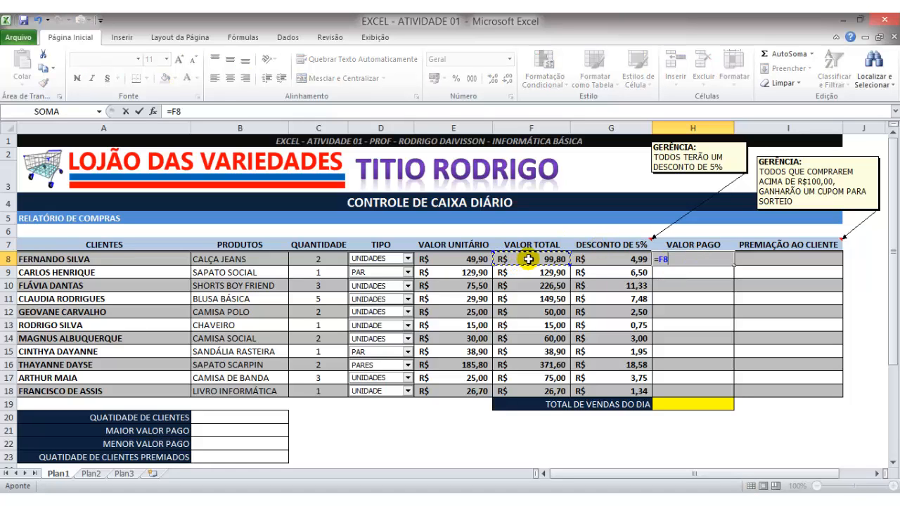
type("-")
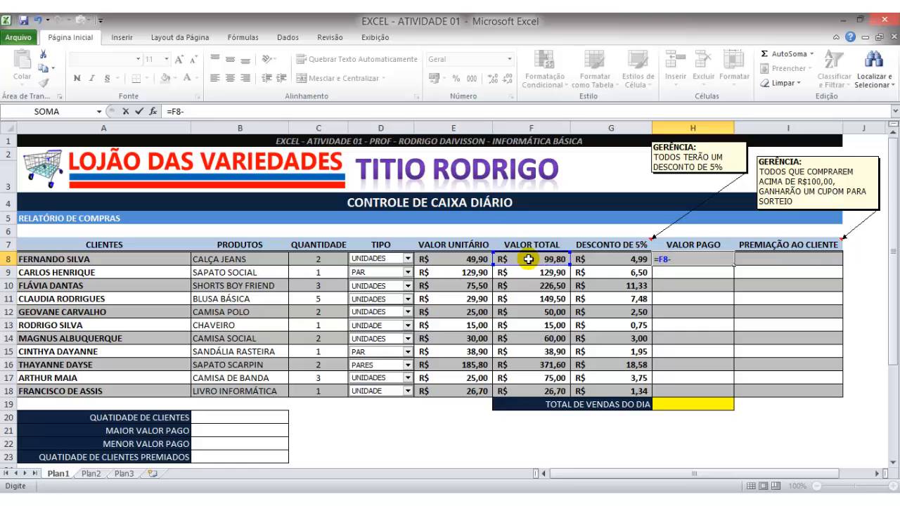
left_click(594, 259)
key("Return")
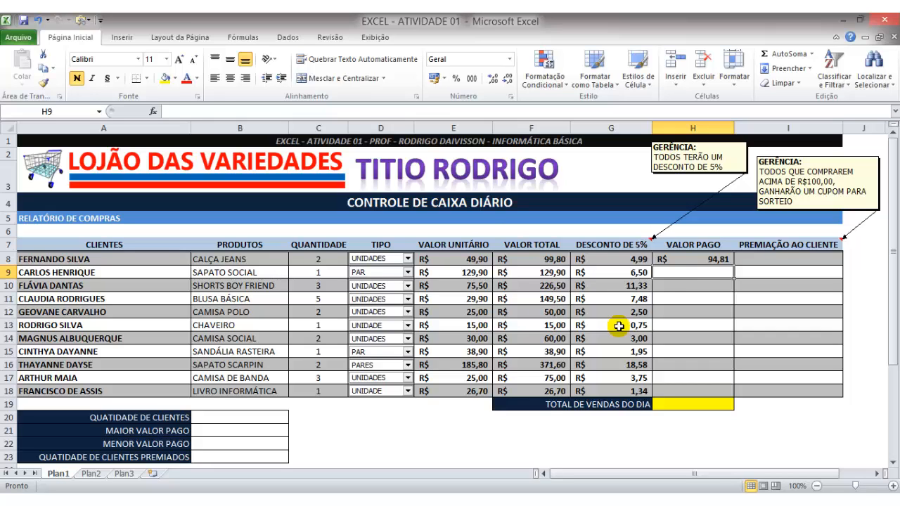
left_click(688, 260)
key("Delete")
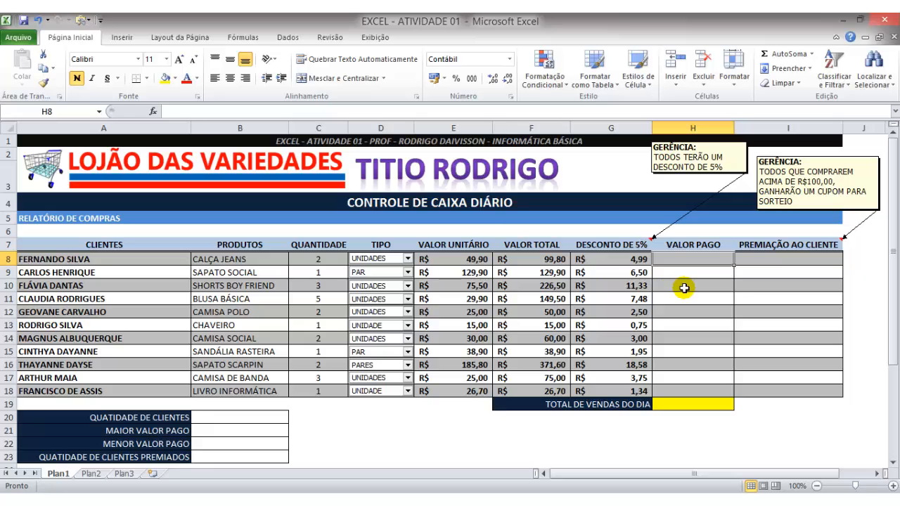
Calculate the first client's VALOR PAGO in H8 with the formula =F8-G8 and fill it down through H18.
type("=")
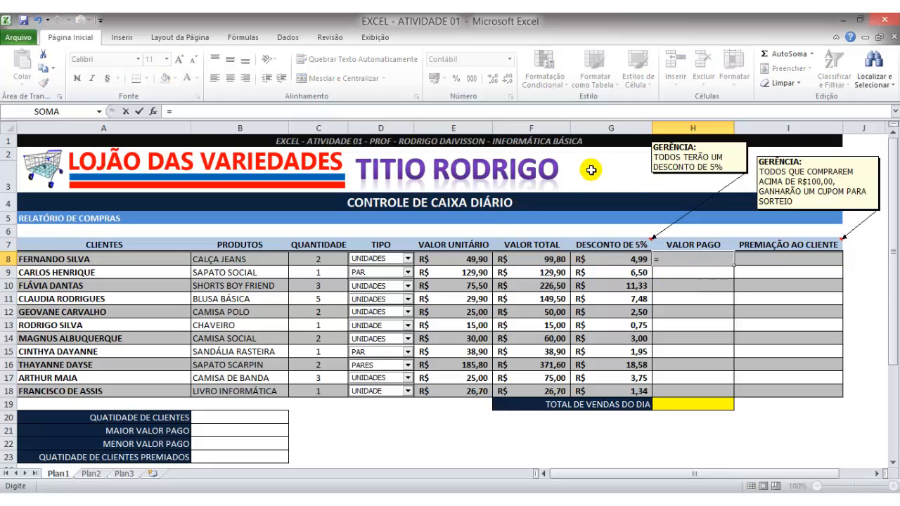
left_click(532, 260)
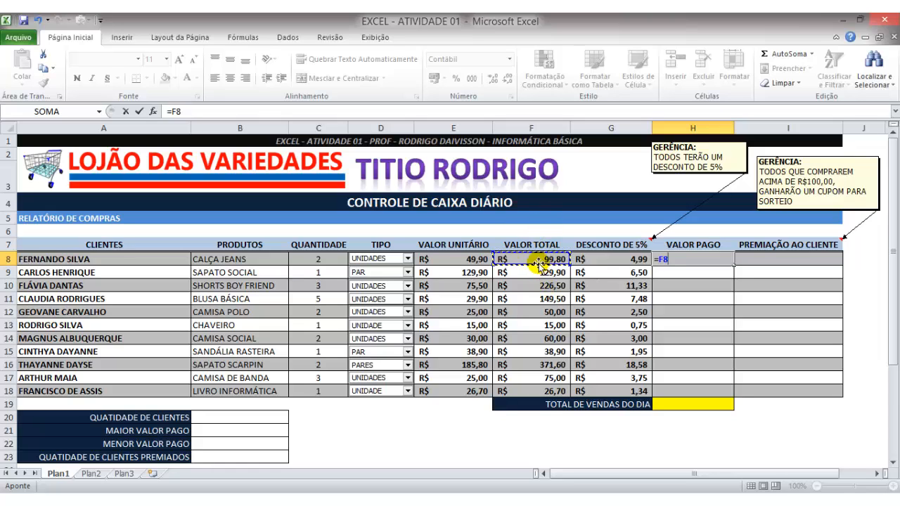
type("-")
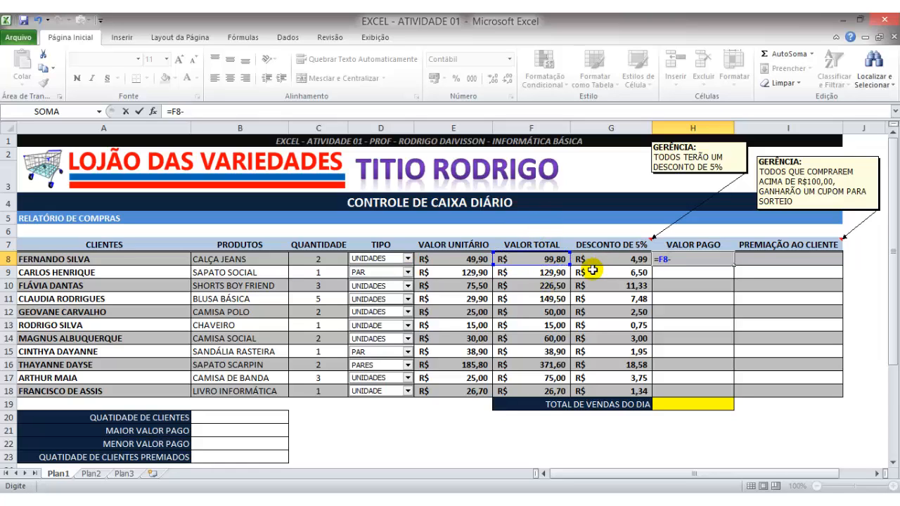
left_click(612, 260)
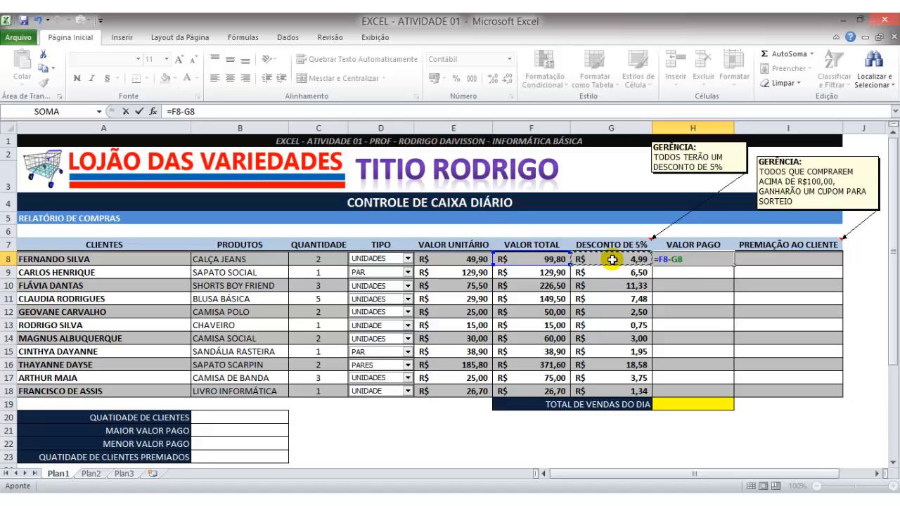
key("Return")
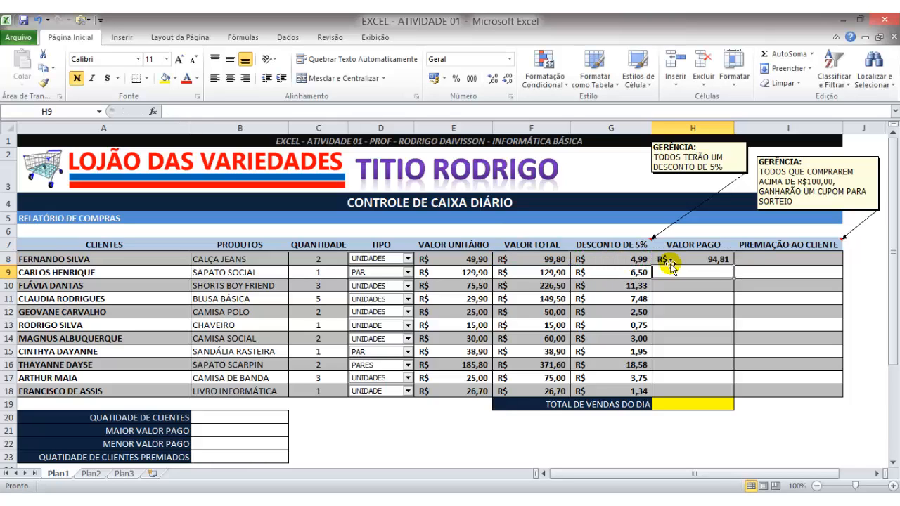
left_click(703, 261)
left_click_drag(733, 266, 684, 392)
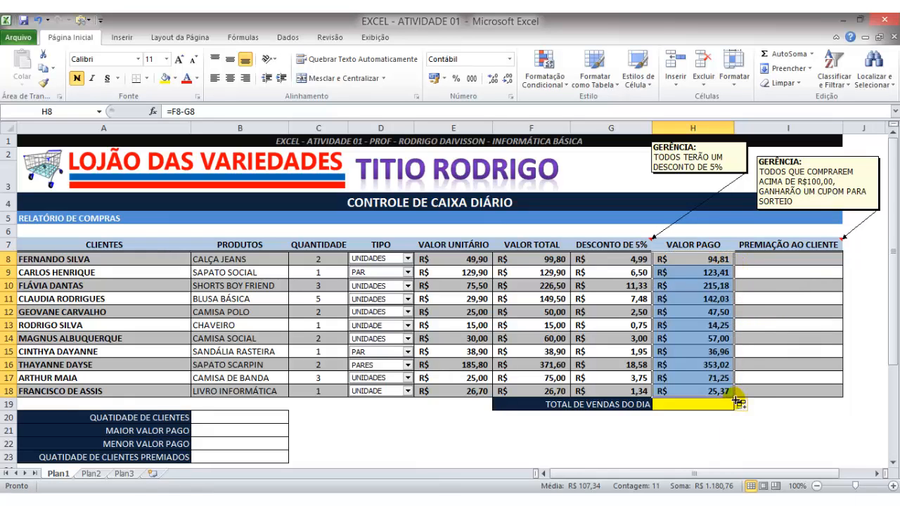
Copy the formatting of the DESCONTO DE 5% cells G8:G18 onto the VALOR PAGO cells H8:H18.
left_click(680, 416)
left_click_drag(594, 261, 599, 391)
left_click(44, 83)
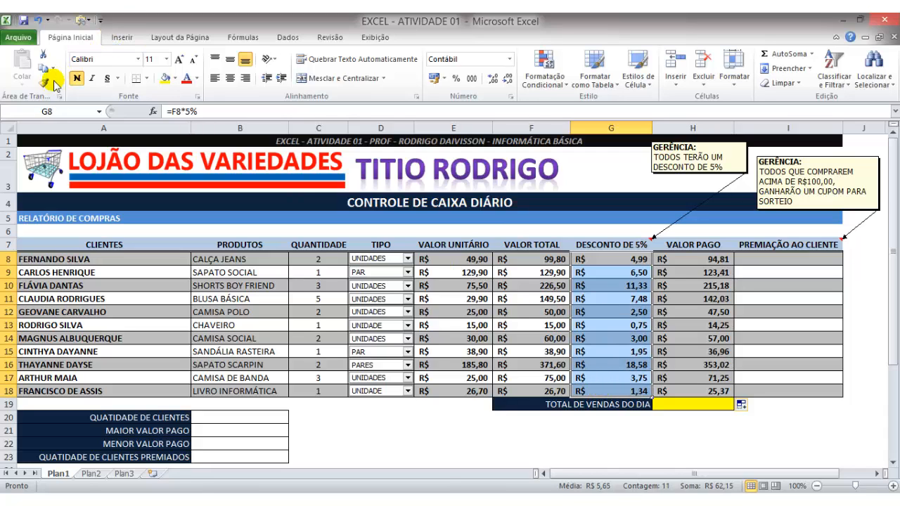
left_click(682, 257)
left_click(778, 413)
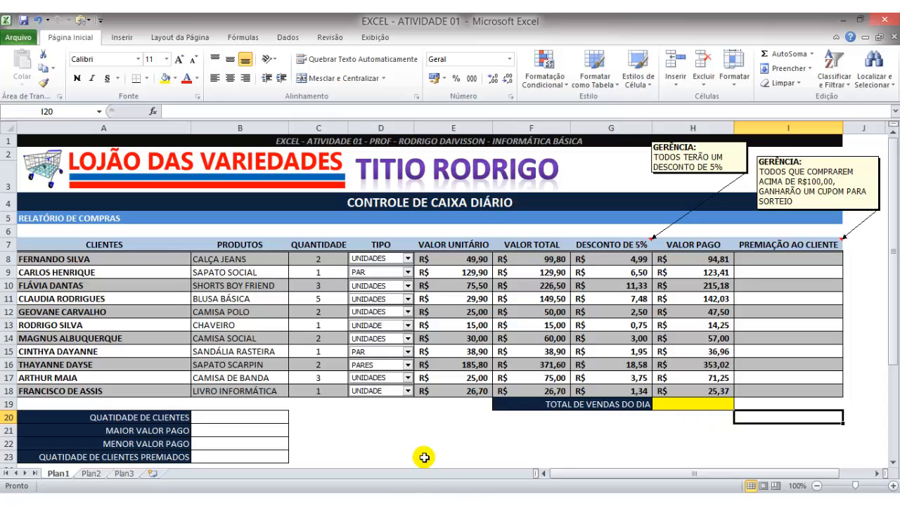
Examine the TOTAL DE VENDAS DO DIA cell and the clients' VALOR PAGO amounts that make up the day's total.
left_click(674, 405)
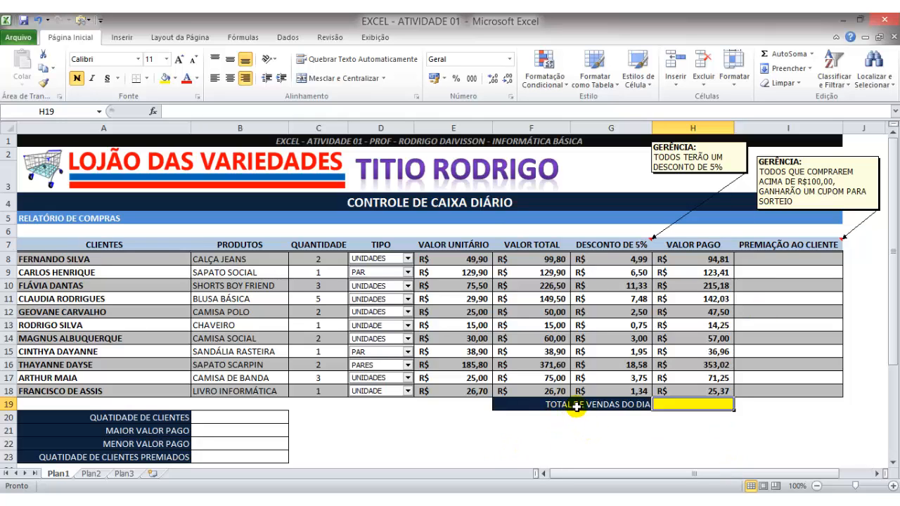
left_click(713, 260)
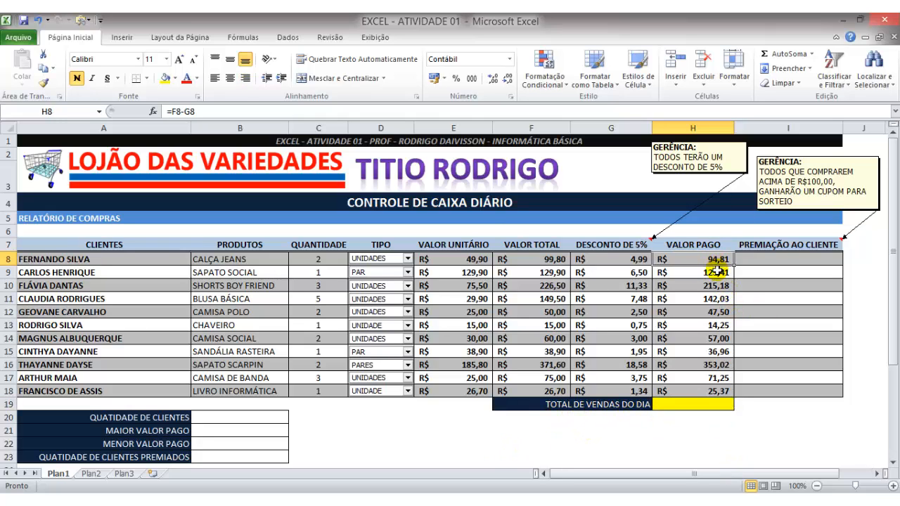
left_click(717, 272)
left_click(714, 286)
left_click(716, 298)
left_click(715, 326)
left_click(712, 378)
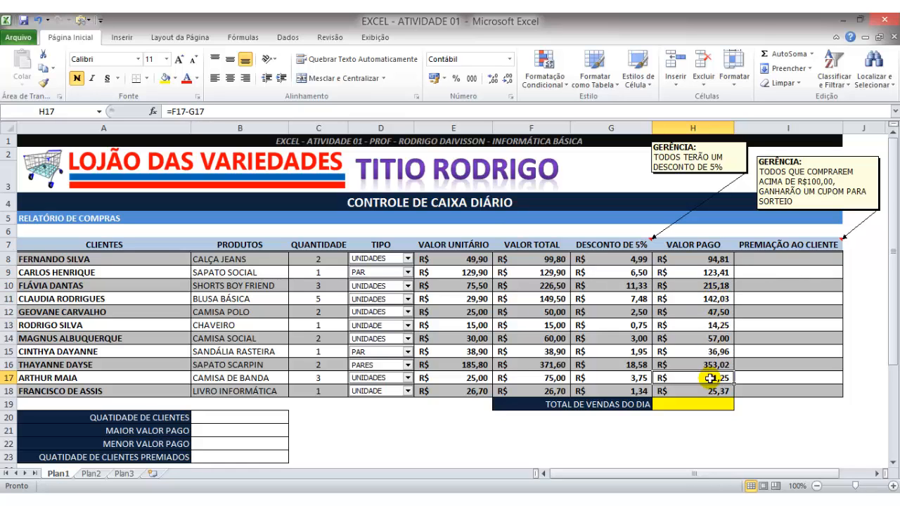
left_click(706, 391)
Try a cell-by-cell formula =H8-H9+H10 in the TOTAL DE VENDAS DO DIA cell H19 and erase it back to the equals sign.
left_click(691, 399)
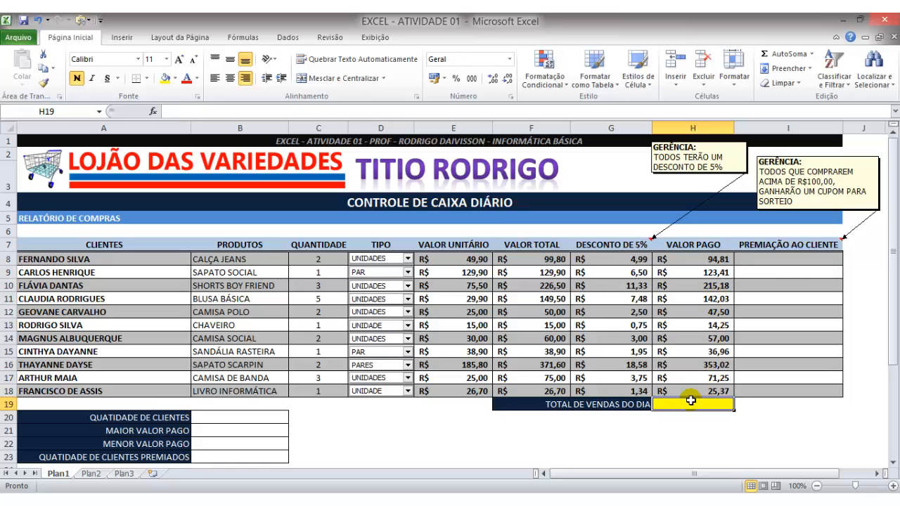
type("=")
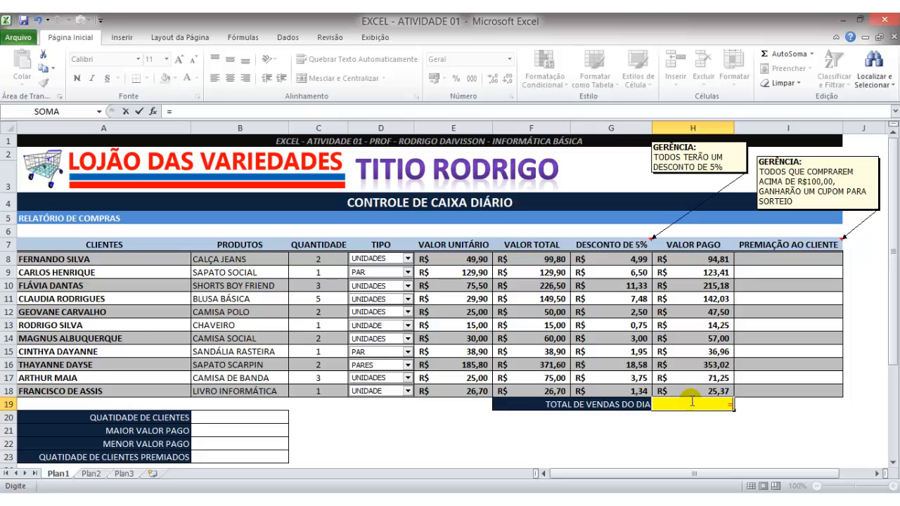
type("H8")
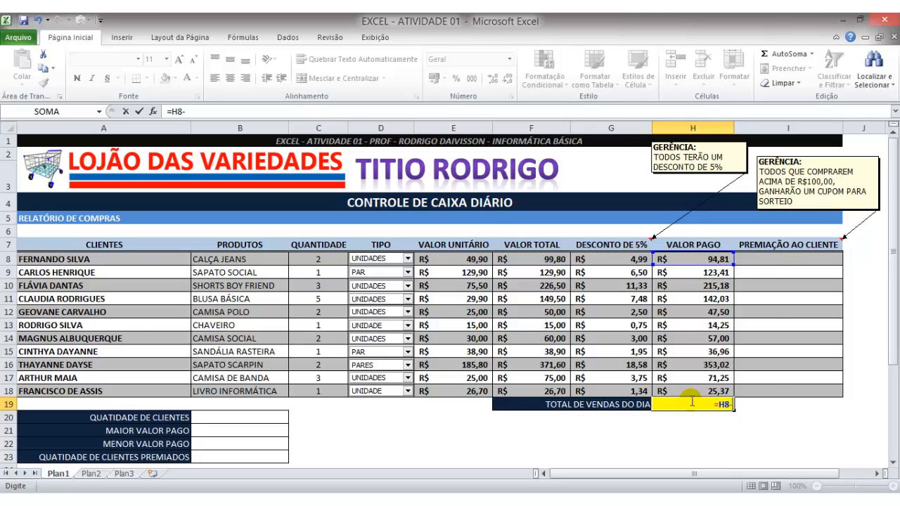
type("-H9+H10")
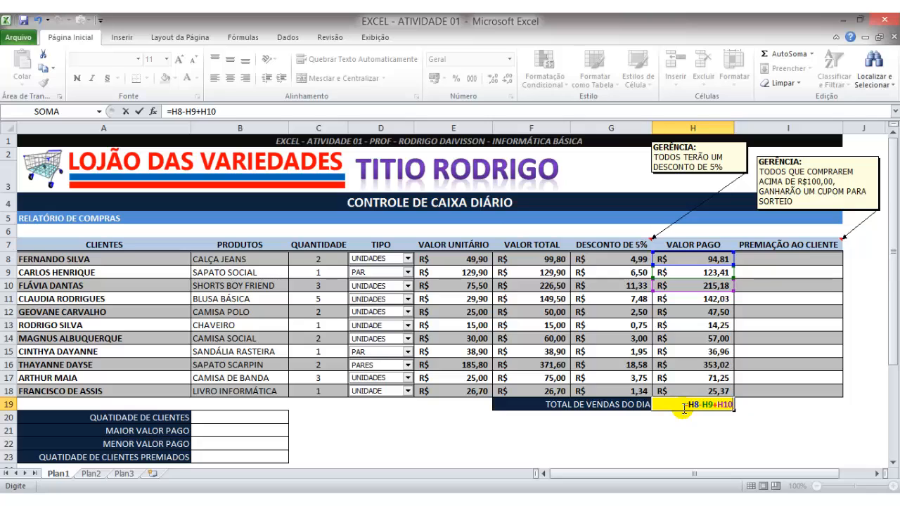
key("BackSpace")
key("BackSpace")
key("BackSpace")
key("BackSpace")
key("BackSpace")
key("BackSpace")
key("BackSpace")
key("BackSpace")
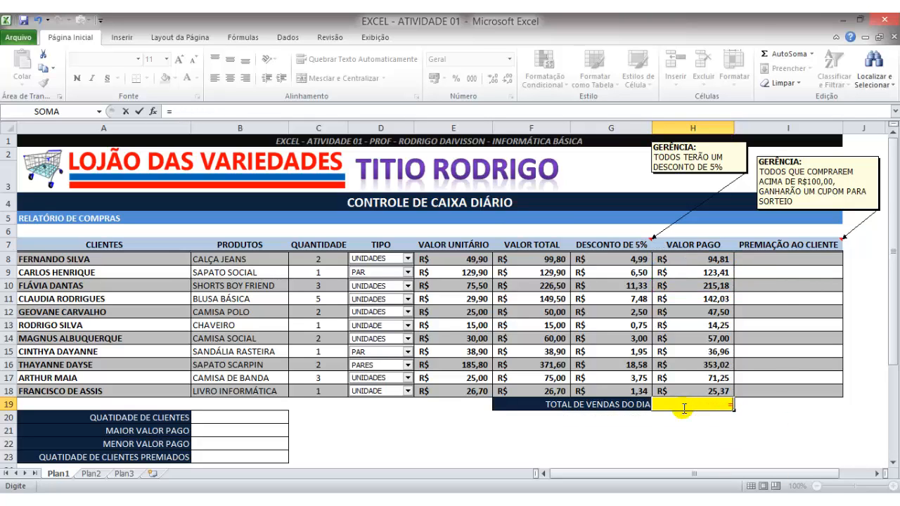
Total the VALOR PAGO column in cell H19 with the formula =SOMA(H8:H18).
type("SOMA")
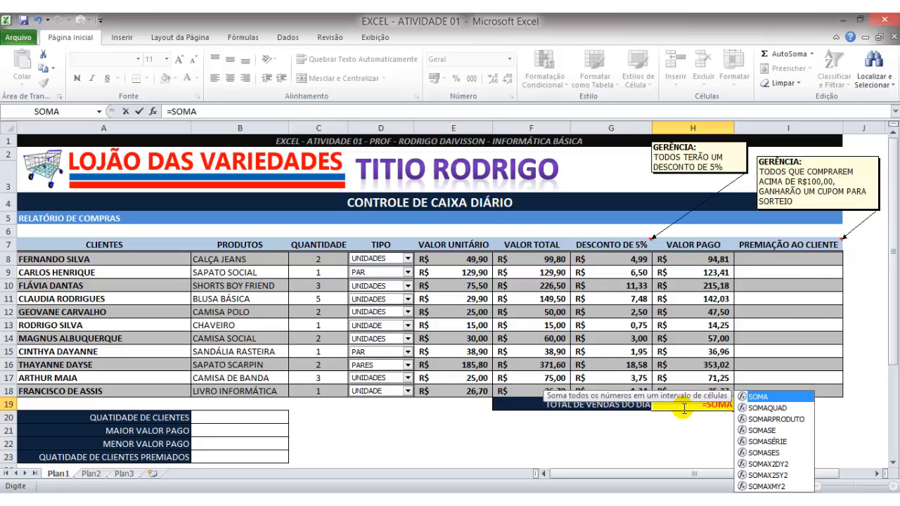
type("(")
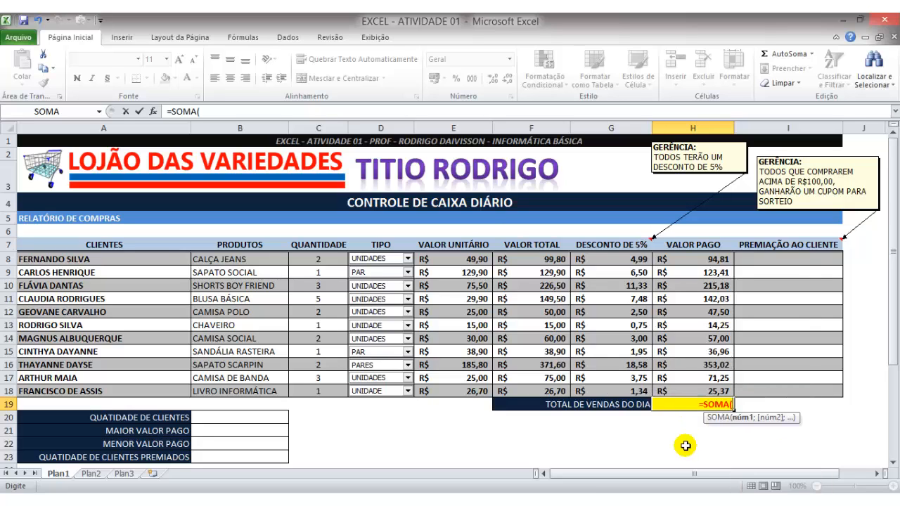
left_click_drag(690, 260, 694, 391)
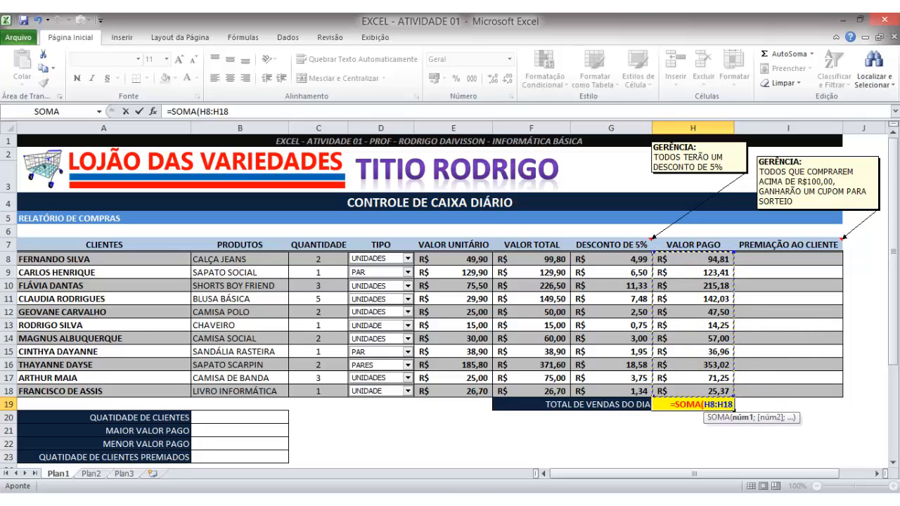
type(")")
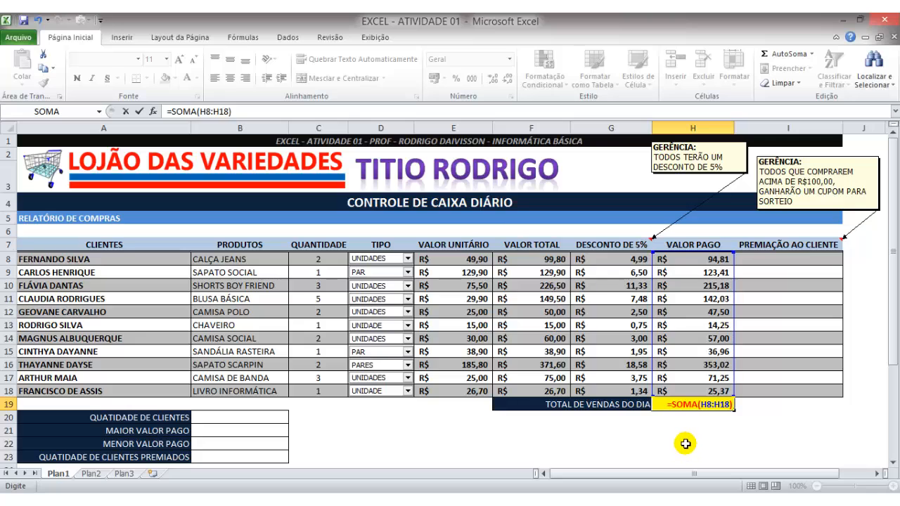
key("Return")
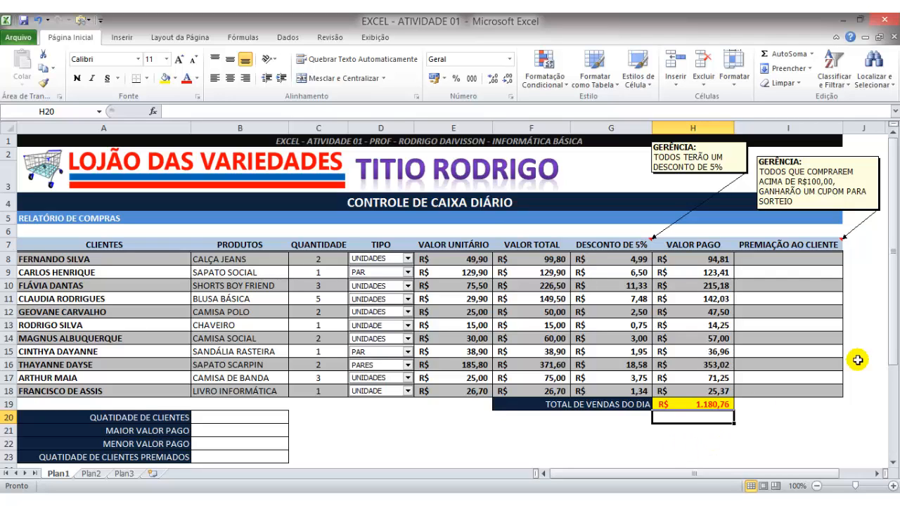
Examine the PREMIAÇÃO AO CLIENTE column and read its management note on the raffle coupon rule.
left_click_drag(891, 252, 894, 273)
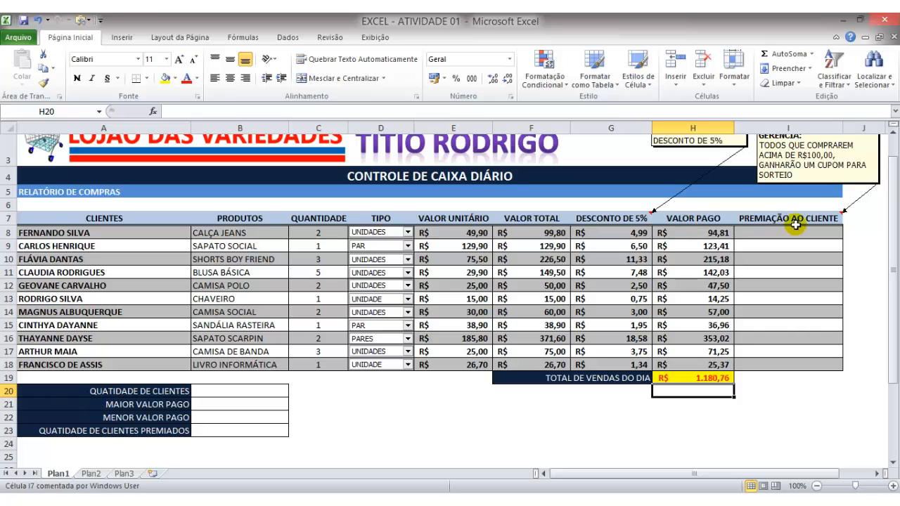
left_click_drag(897, 229, 894, 209)
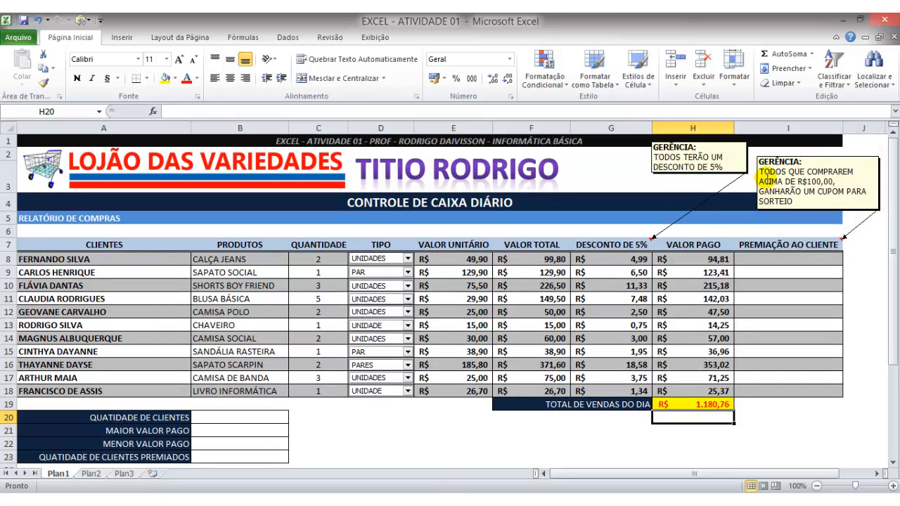
left_click(829, 178)
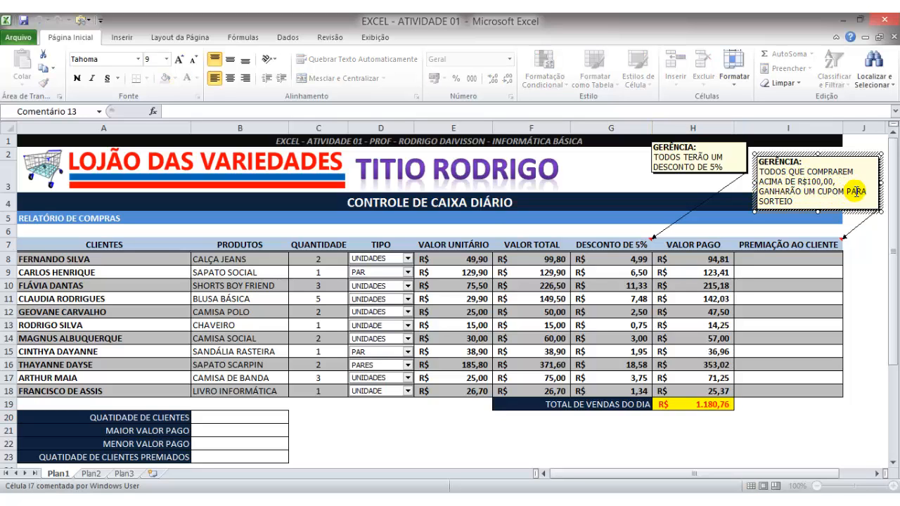
Note the function name cont.valores in cell C20, beside the QUATIDADE DE CLIENTES row of the summary.
left_click(793, 260)
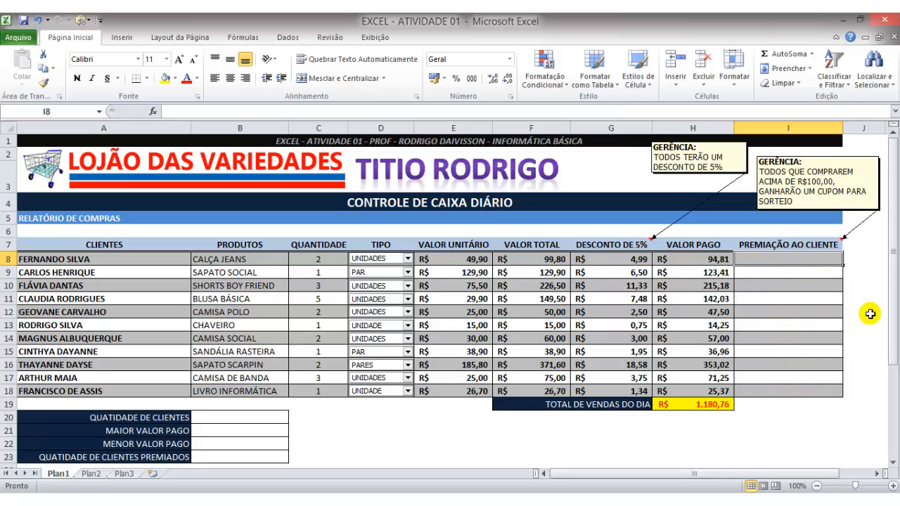
scroll(892, 239, "down", 1)
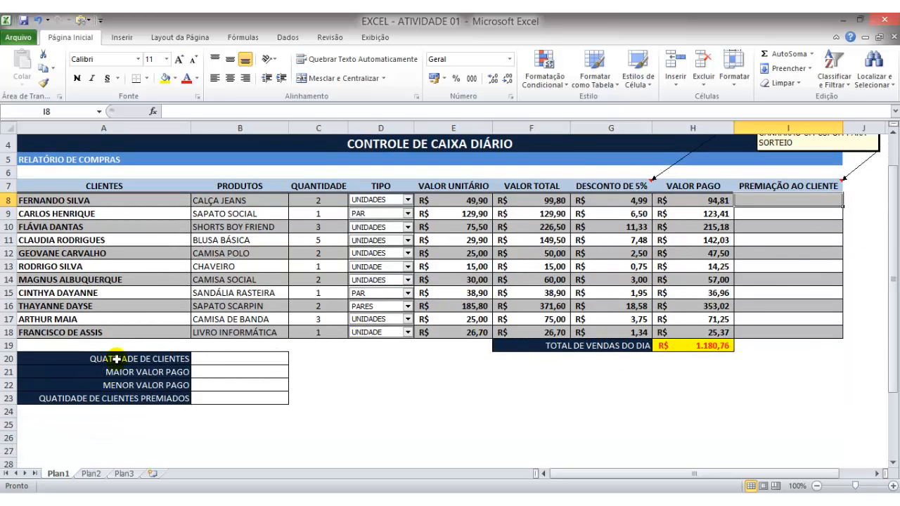
left_click(246, 362)
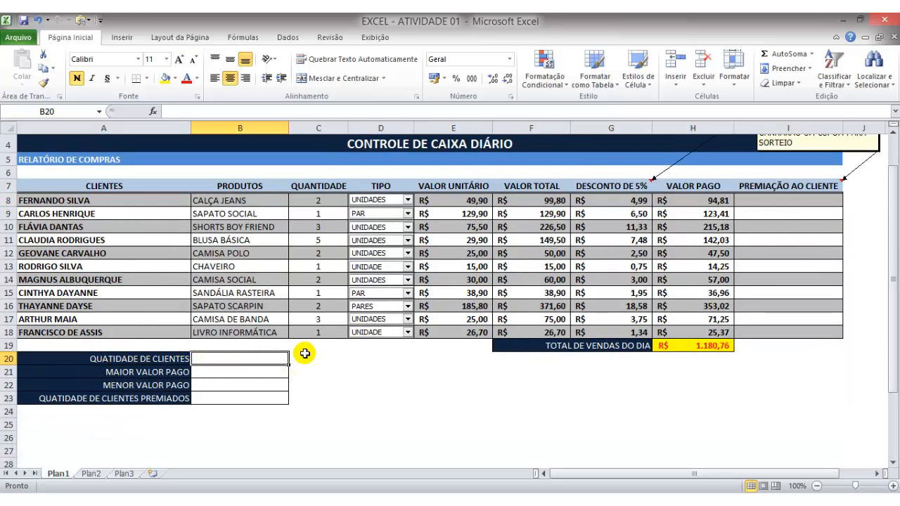
left_click(305, 360)
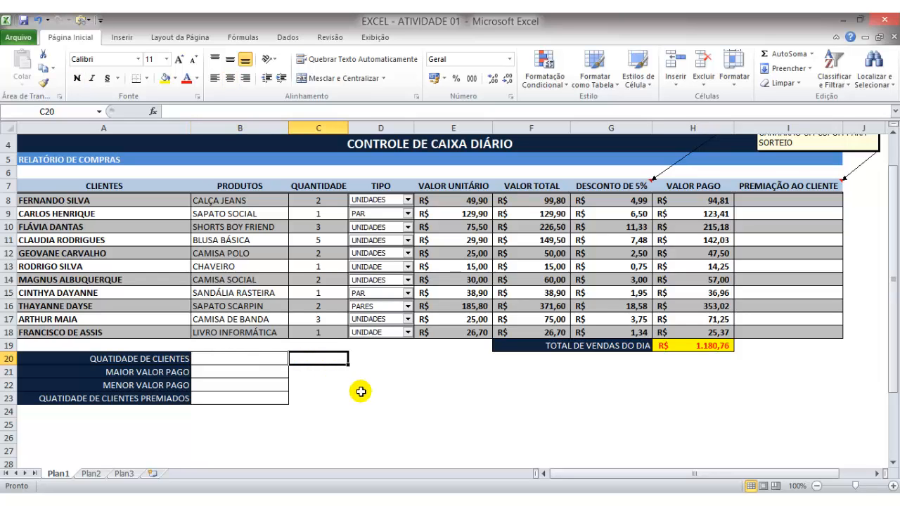
type("cont.")
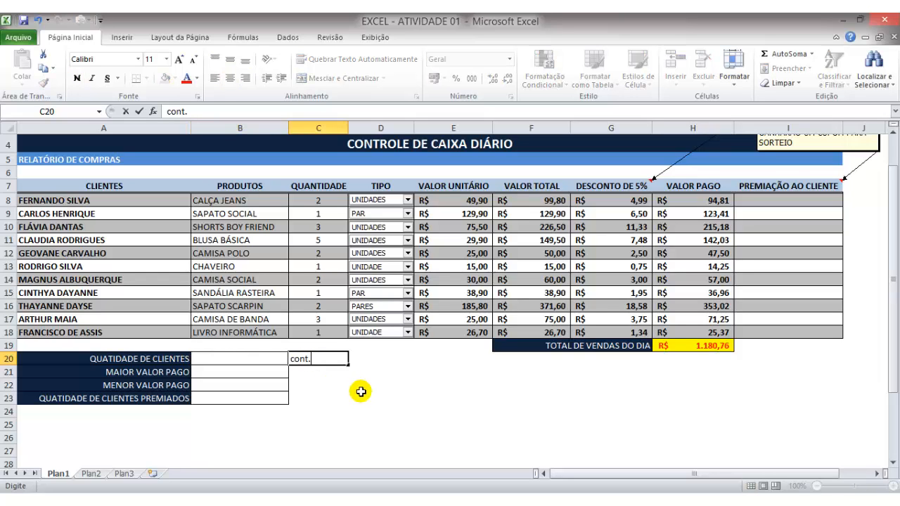
type("valores")
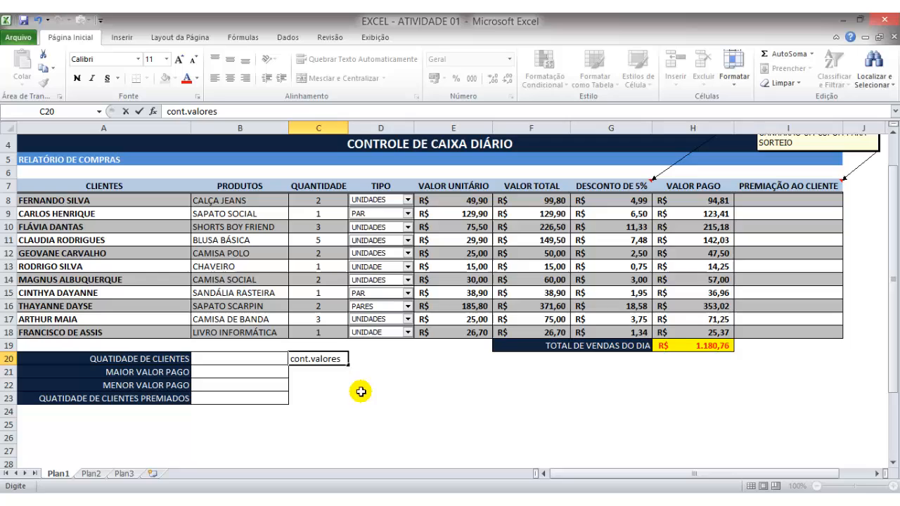
left_click(341, 439)
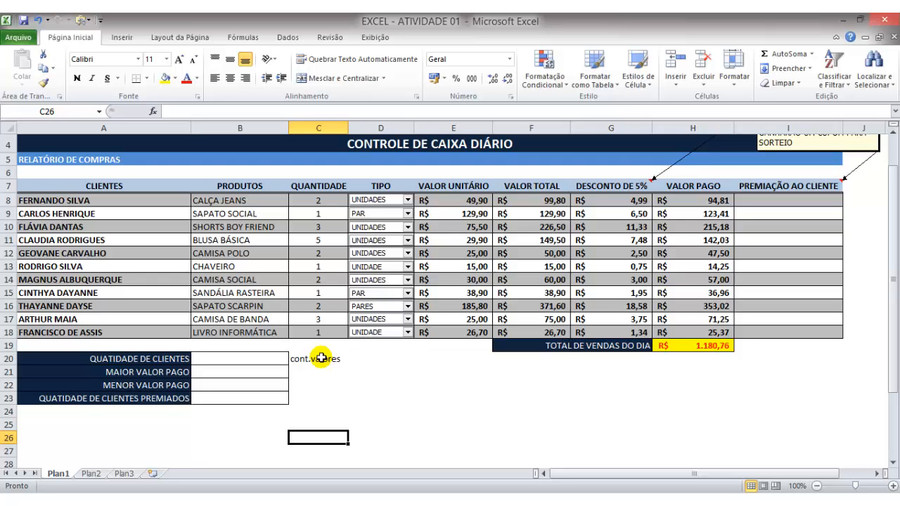
Examine the names in the CLIENTES column, A8 to A18, one by one as the entries to count.
left_click(102, 200)
left_click(135, 252)
left_click_drag(128, 203, 133, 333)
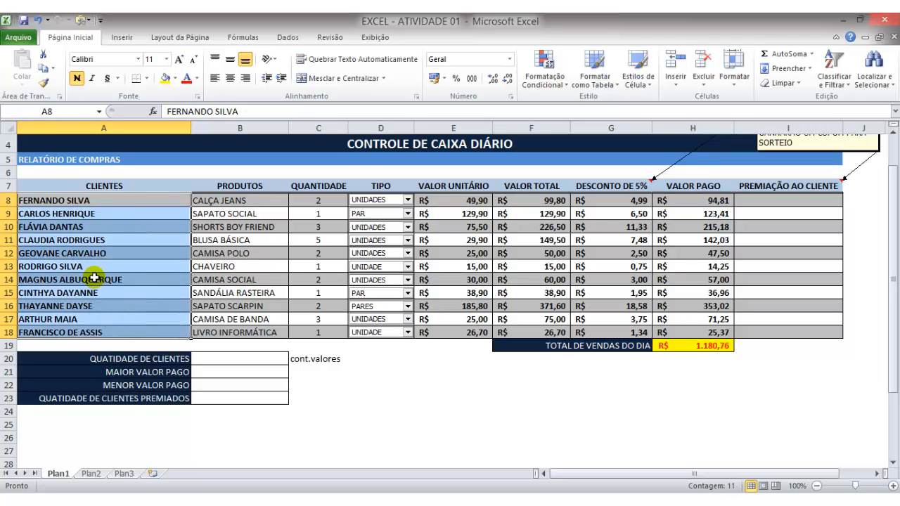
left_click(405, 399)
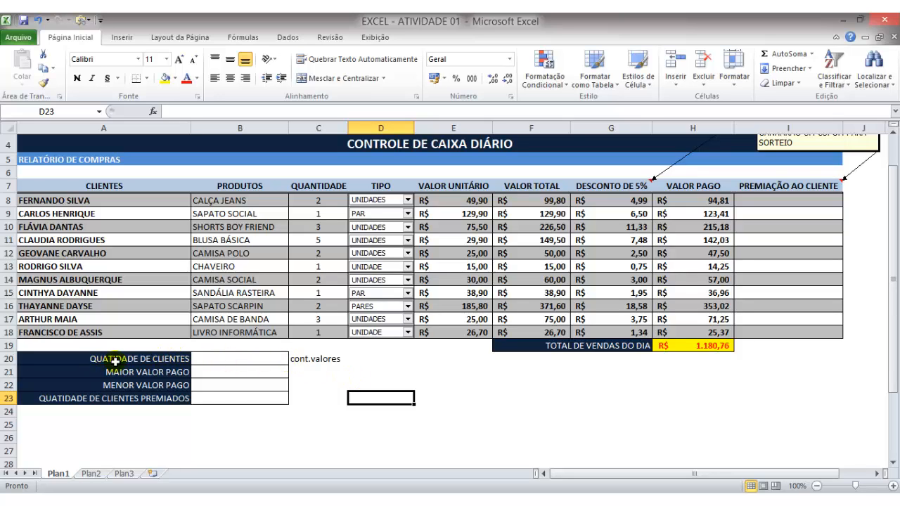
left_click(204, 359)
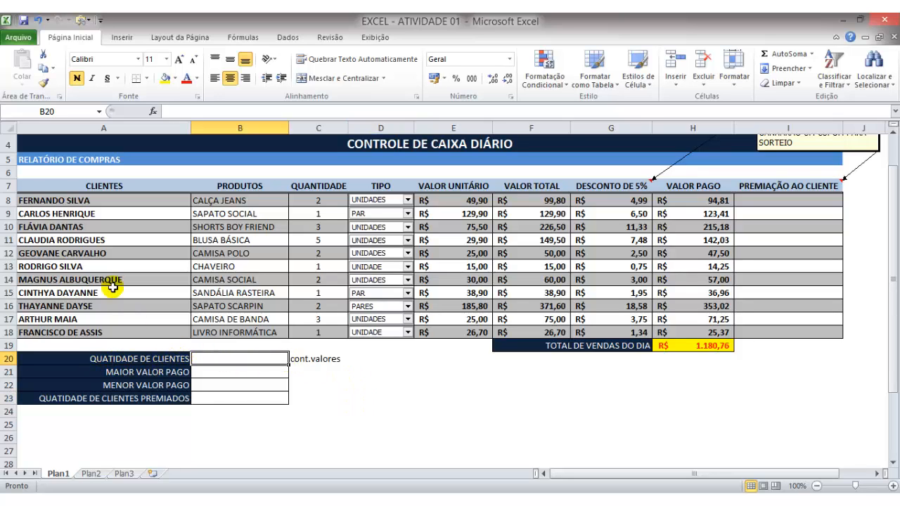
left_click(321, 362)
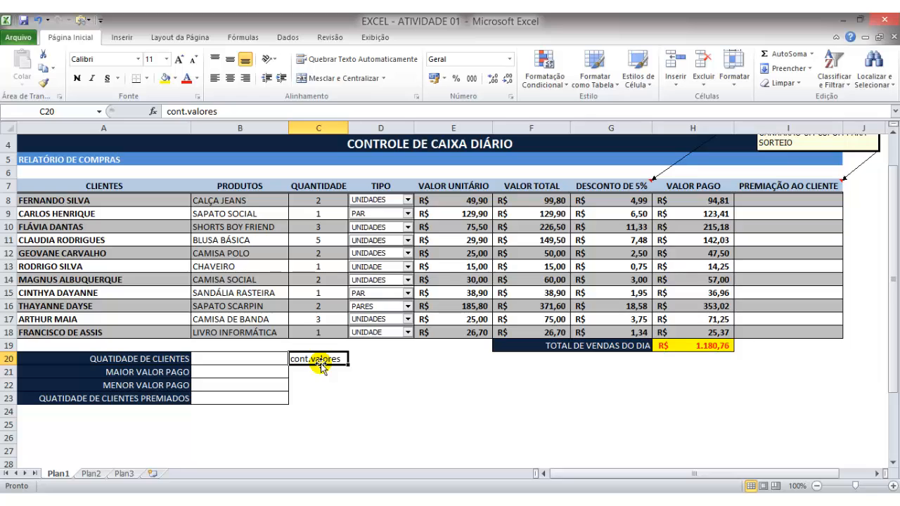
left_click(111, 204)
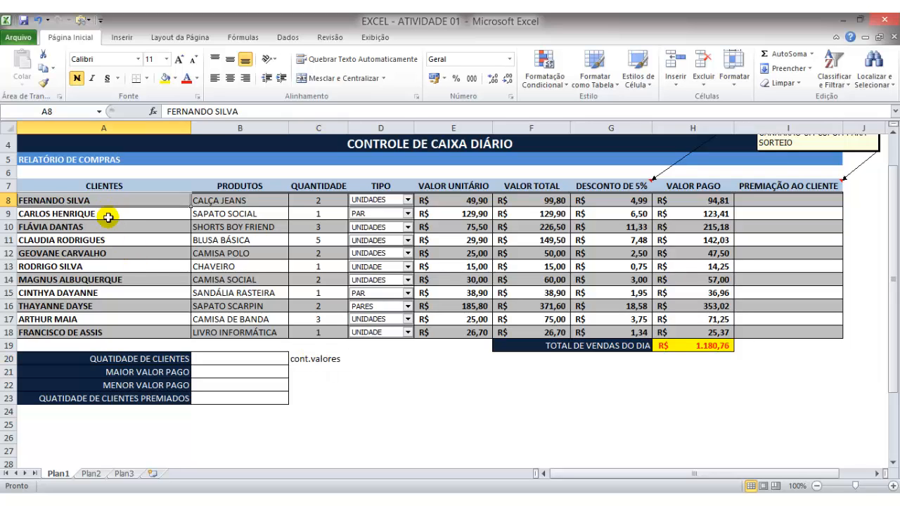
left_click(110, 215)
left_click(109, 226)
left_click(111, 239)
left_click(111, 253)
left_click(113, 267)
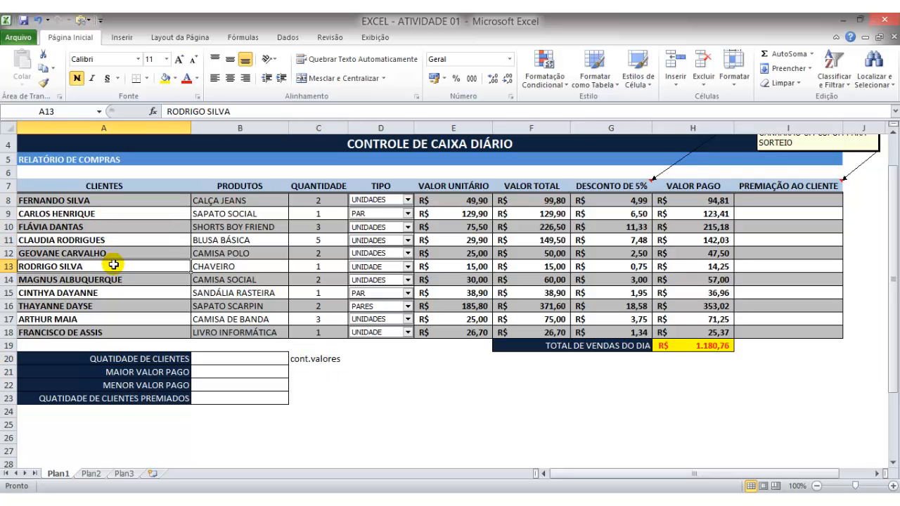
left_click(114, 279)
left_click(117, 291)
left_click(116, 306)
left_click(117, 319)
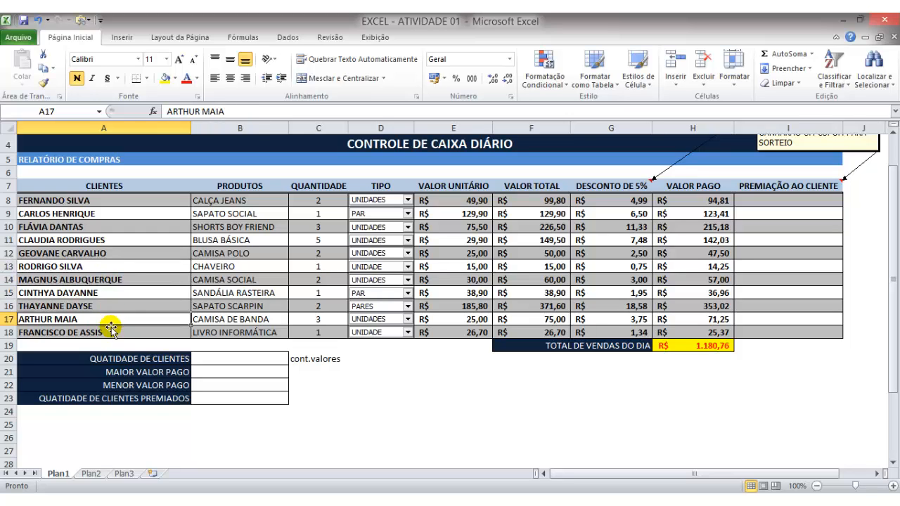
left_click(117, 331)
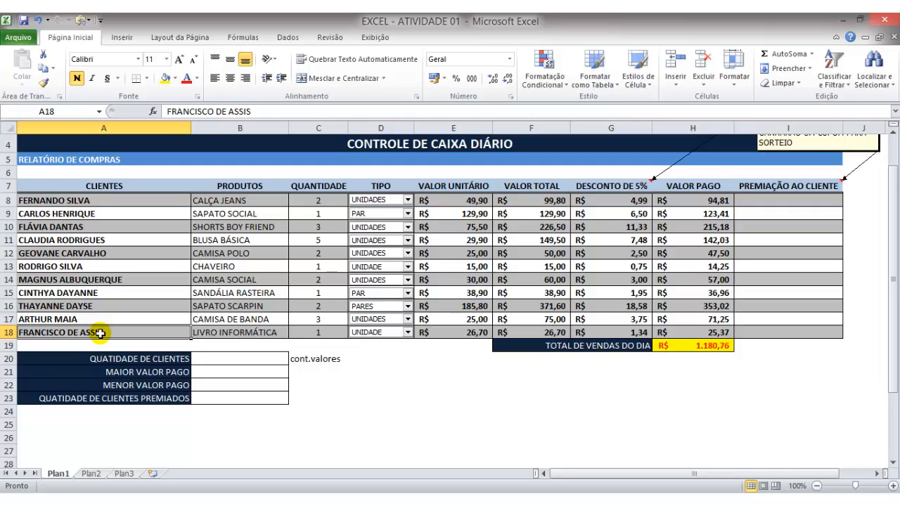
Count the clients in the QUATIDADE DE CLIENTES cell B20 with the formula =cont.valores(A8:A18).
left_click(219, 359)
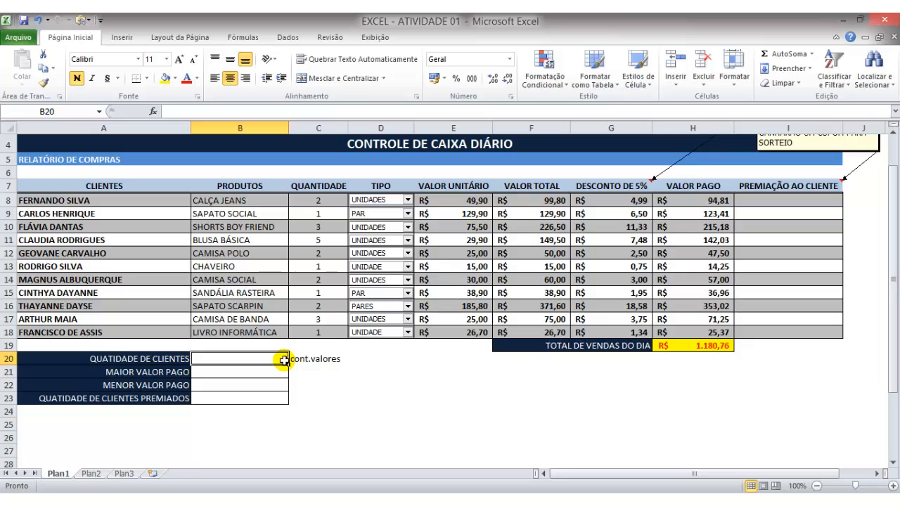
type("=")
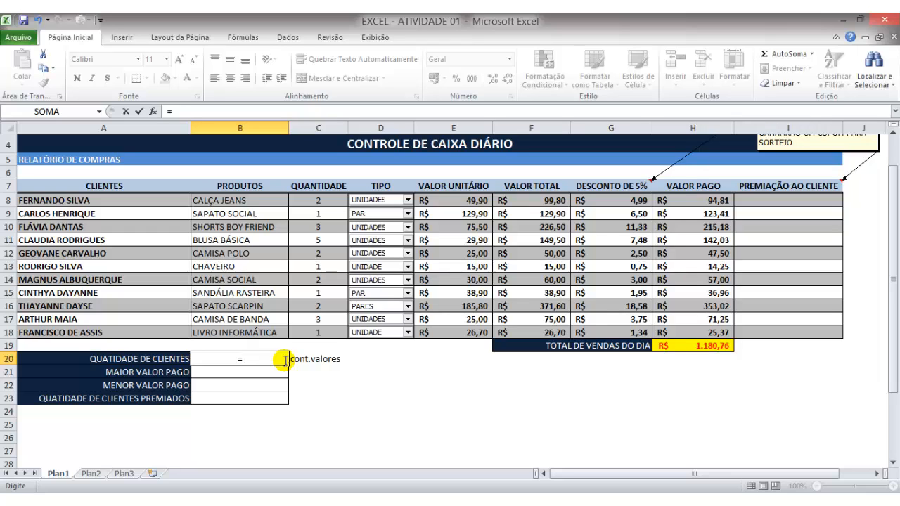
type("cont.valores")
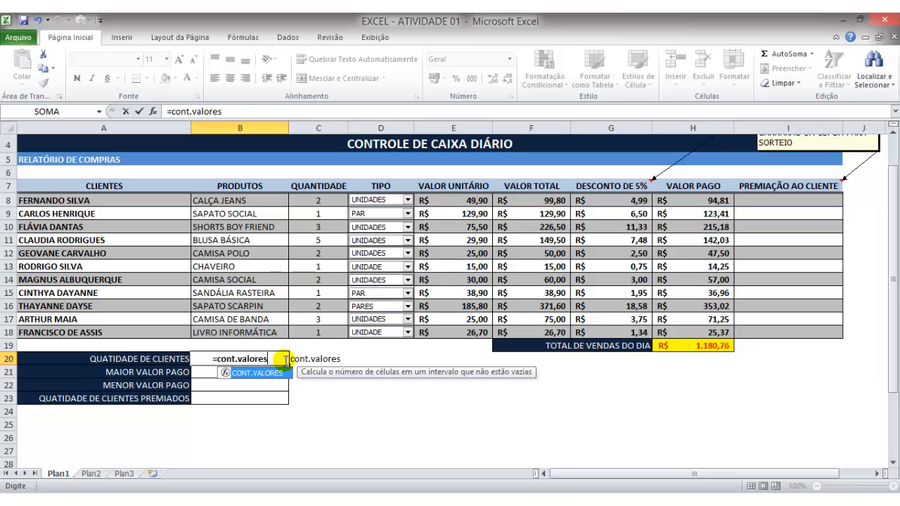
type("(")
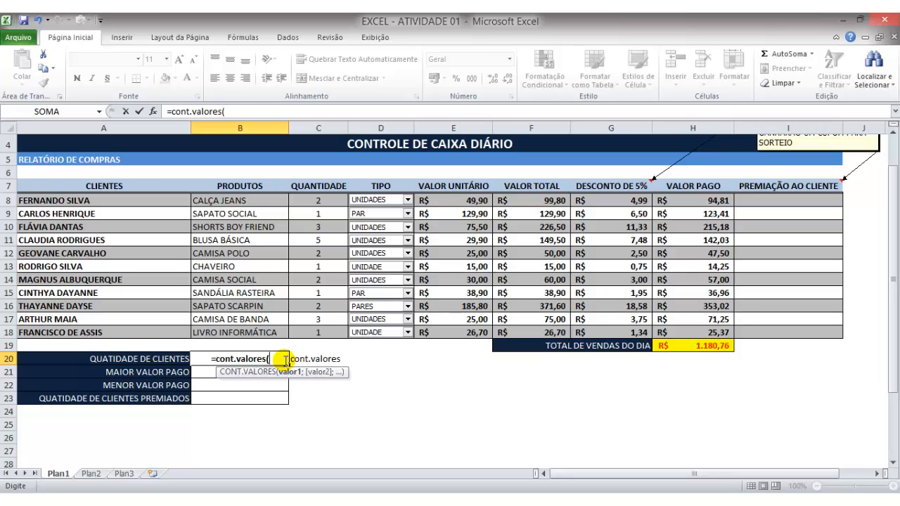
left_click_drag(99, 201, 92, 330)
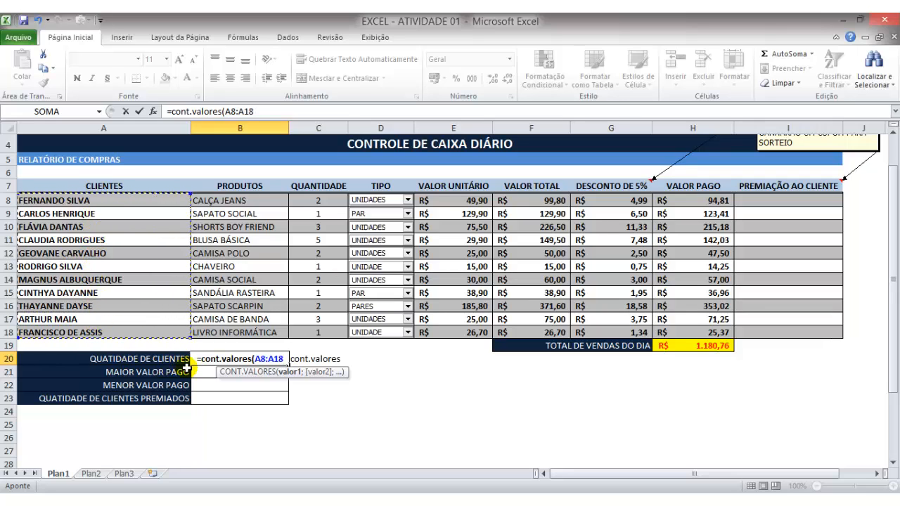
type(")")
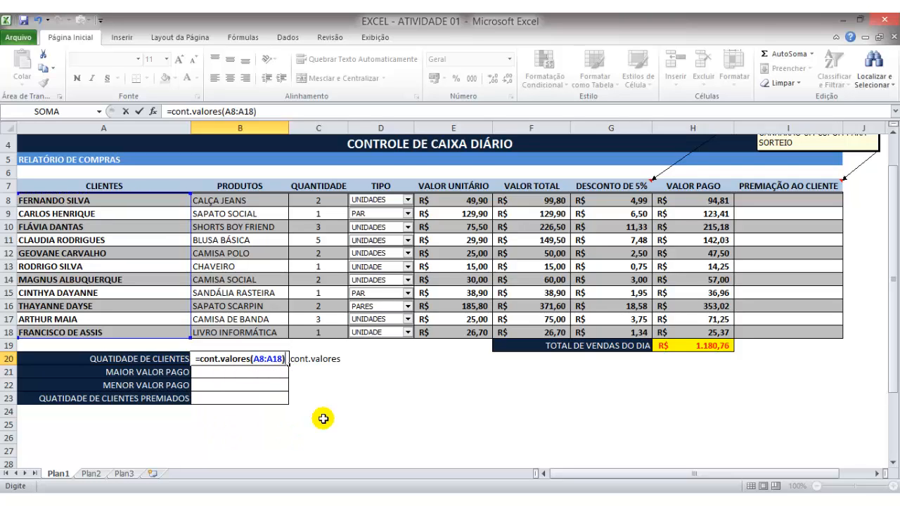
key("Return")
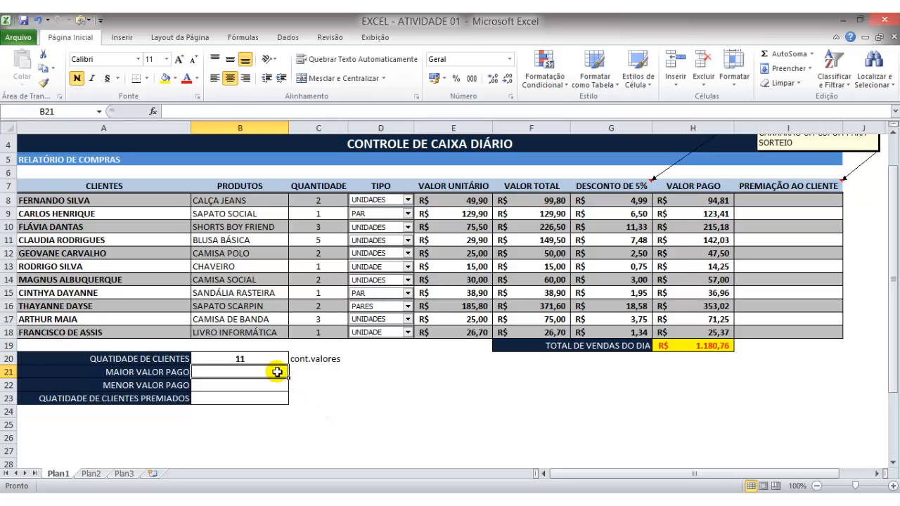
Clear the client count in cell B20 and begin its formula again with =cont.valores(.
left_click(264, 359)
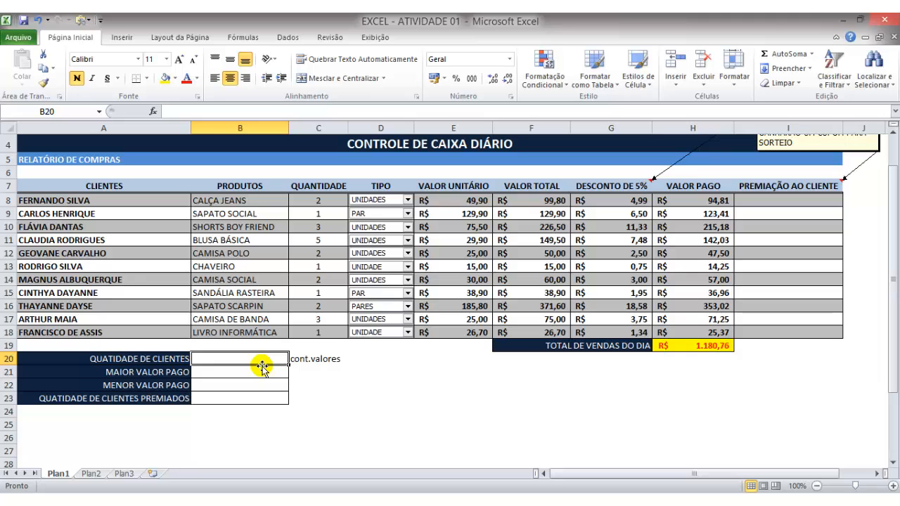
type("=cont.valores")
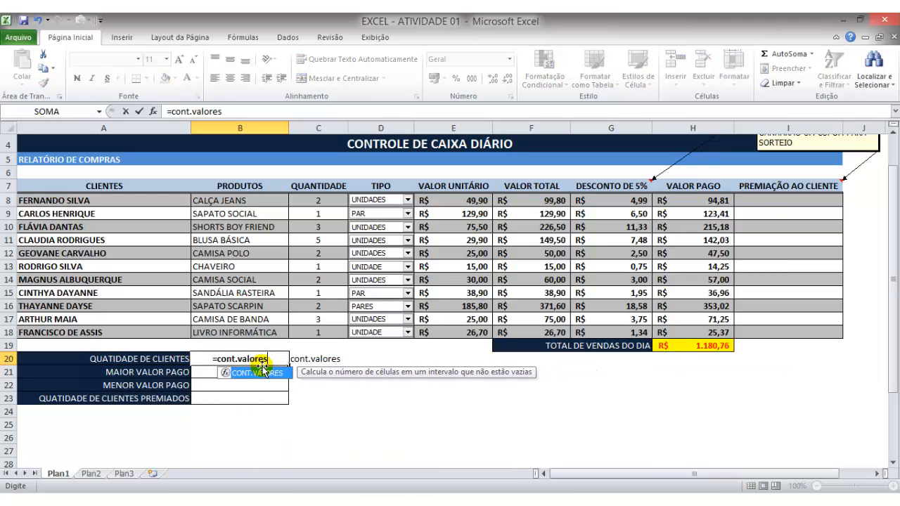
type("(")
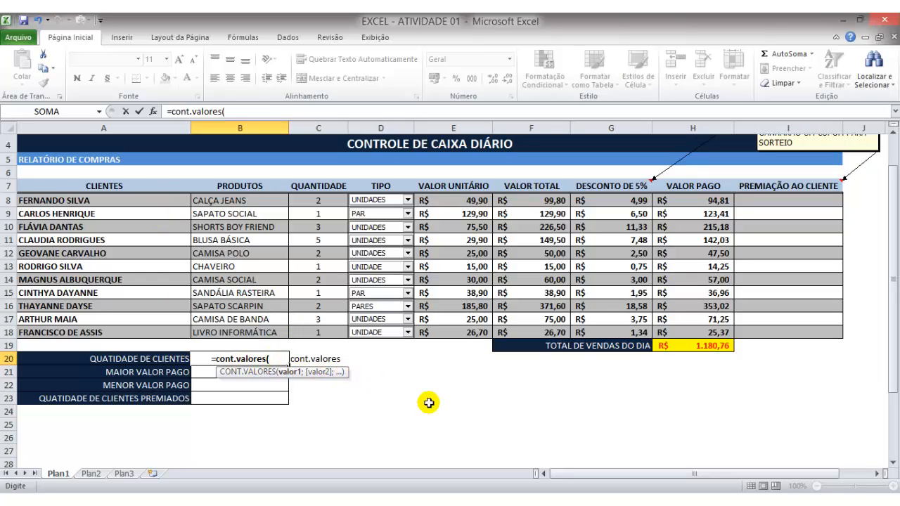
Try writing the range A8:A18 into the B20 formula by hand and erase it back to the opening parenthesis.
type("A8")
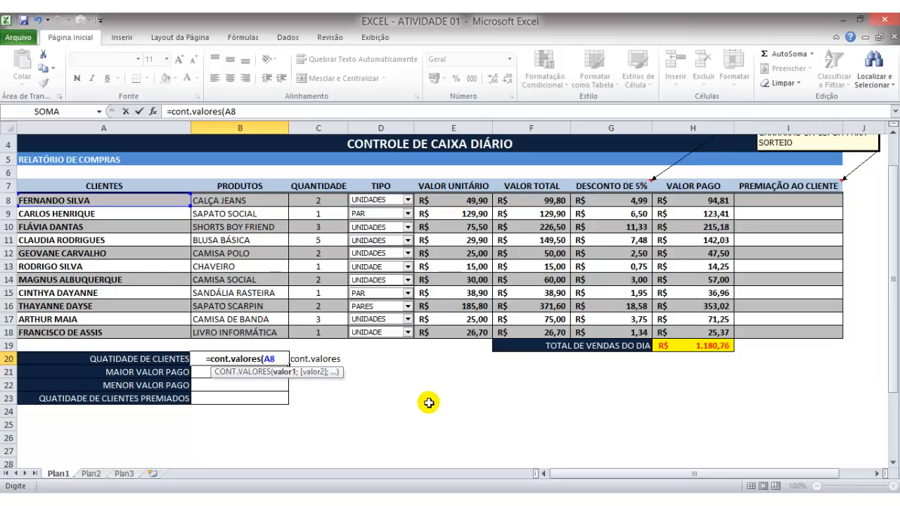
type(":")
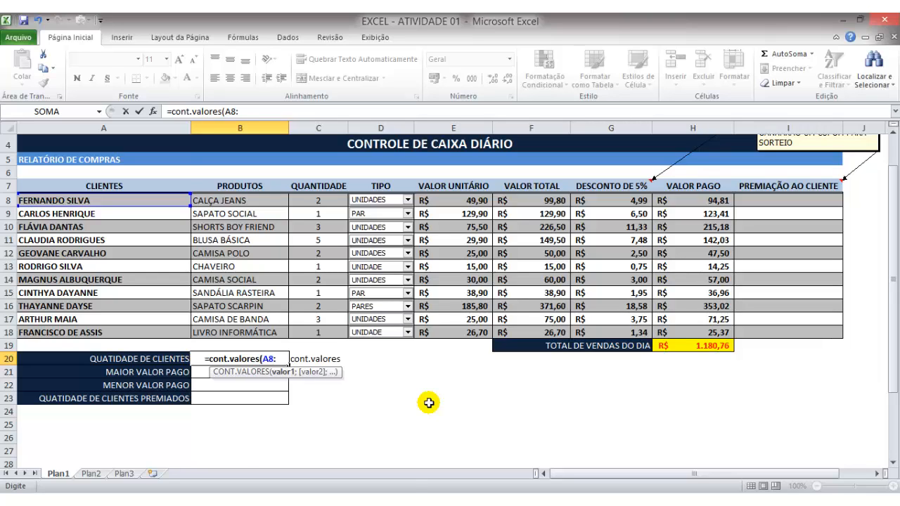
type("A18")
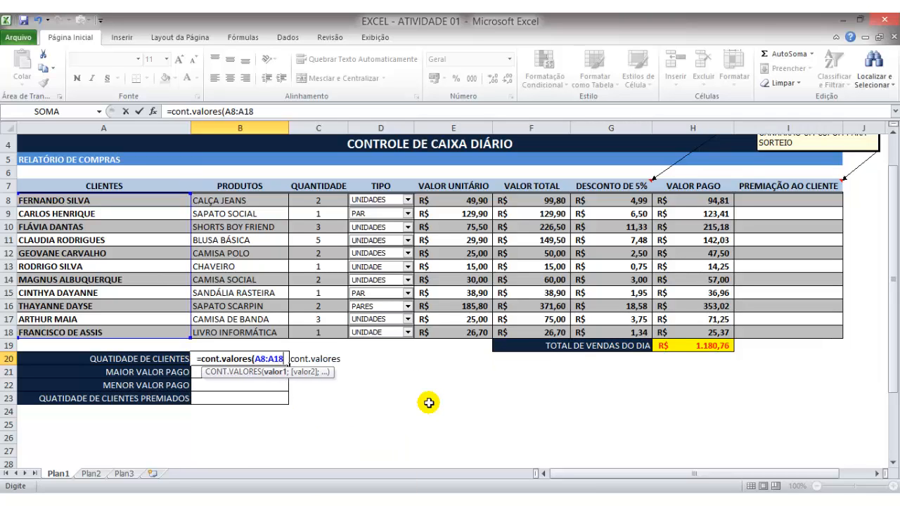
key("BackSpace")
key("BackSpace")
key("BackSpace")
key("BackSpace")
key("BackSpace")
key("BackSpace")
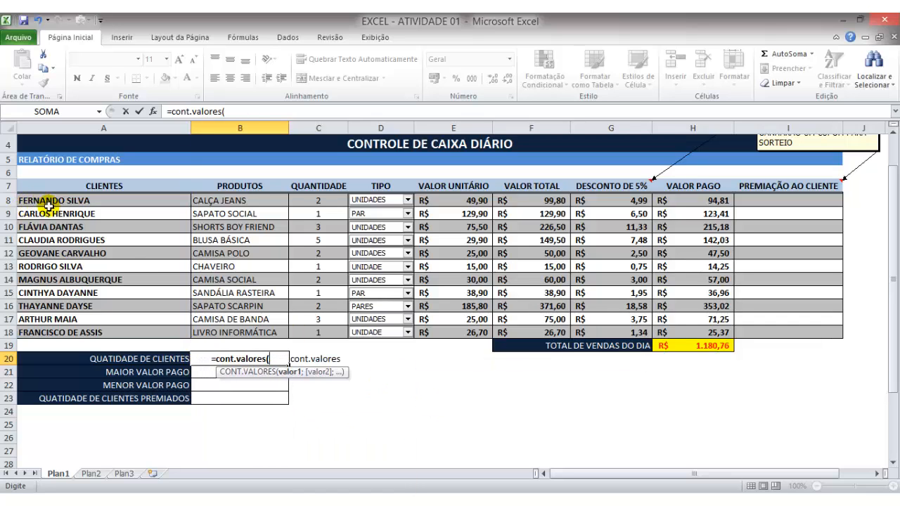
Complete the B20 formula as =cont.valores(A8:A18) by picking the client names on the sheet, and check the entered formula.
left_click_drag(61, 200, 63, 326)
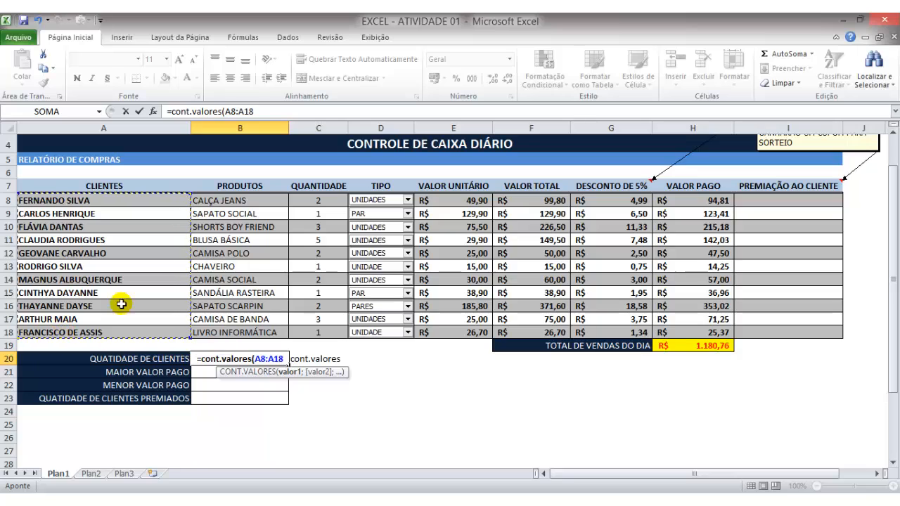
type(")")
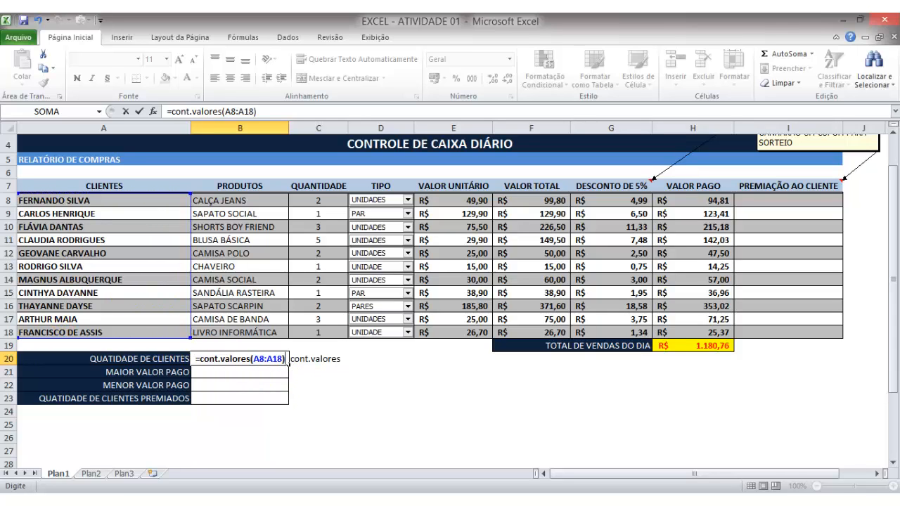
key("Return")
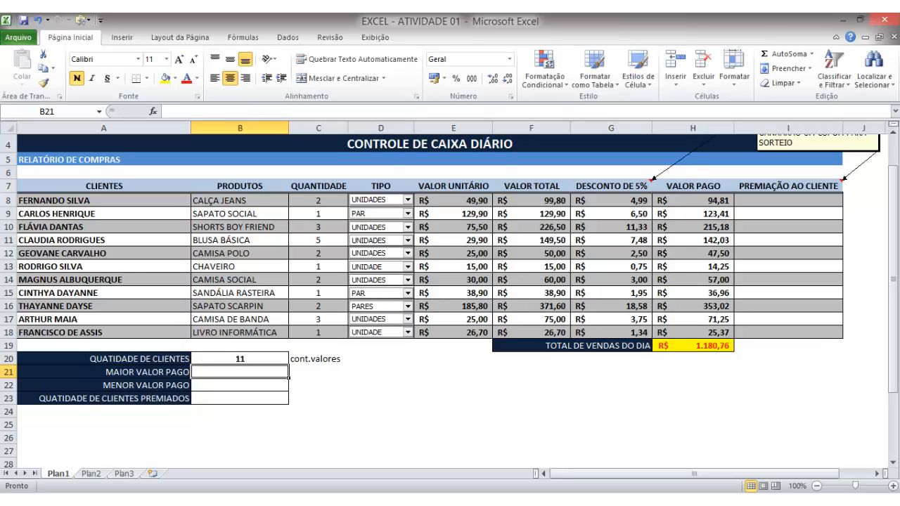
left_click(256, 358)
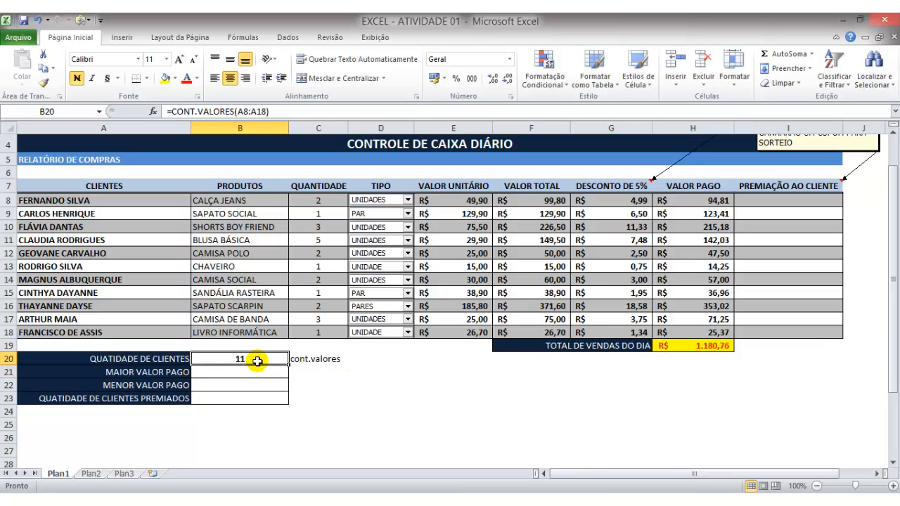
Enter =MÁXIMO(H8:H18) in the MAIOR VALOR PAGO cell B21 and compare the result with the payment in row 16.
left_click(118, 385)
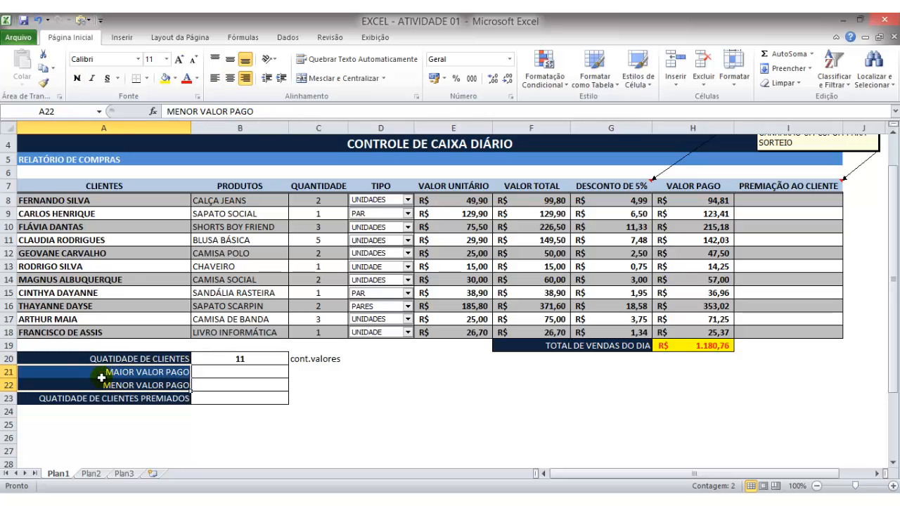
left_click(139, 377)
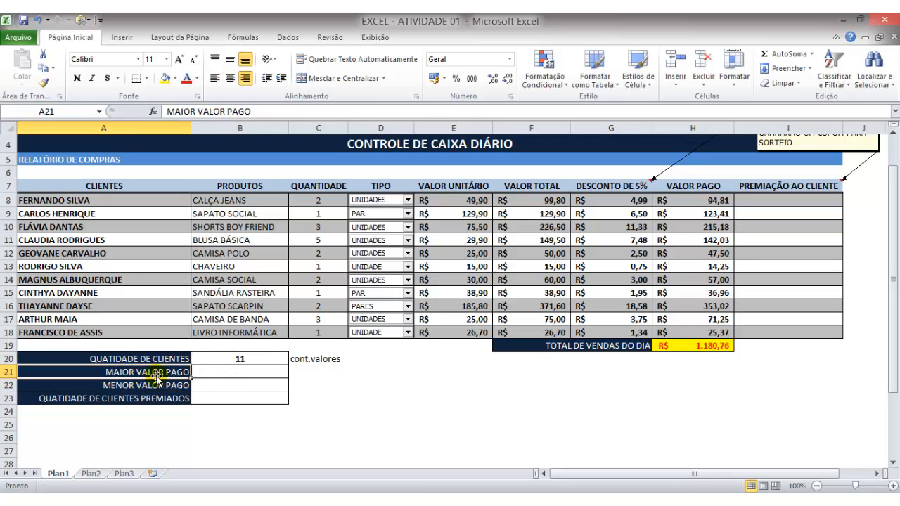
left_click(229, 372)
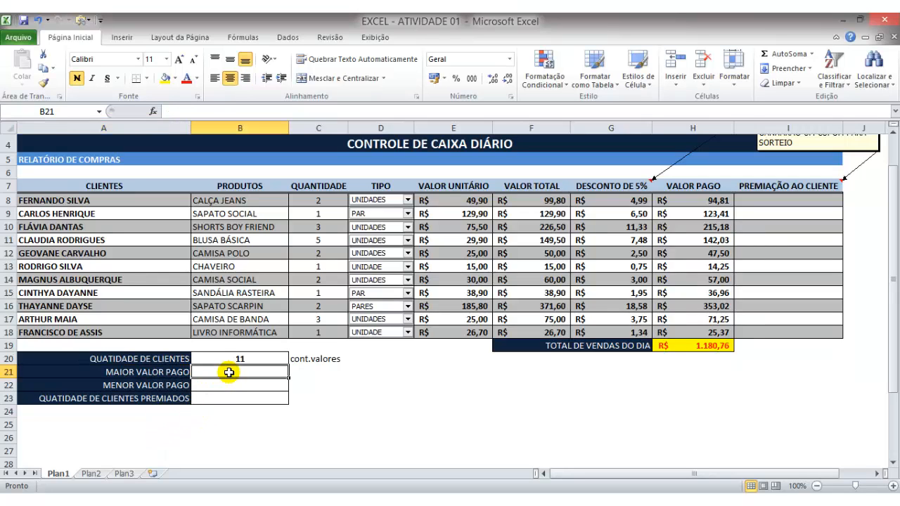
type("=")
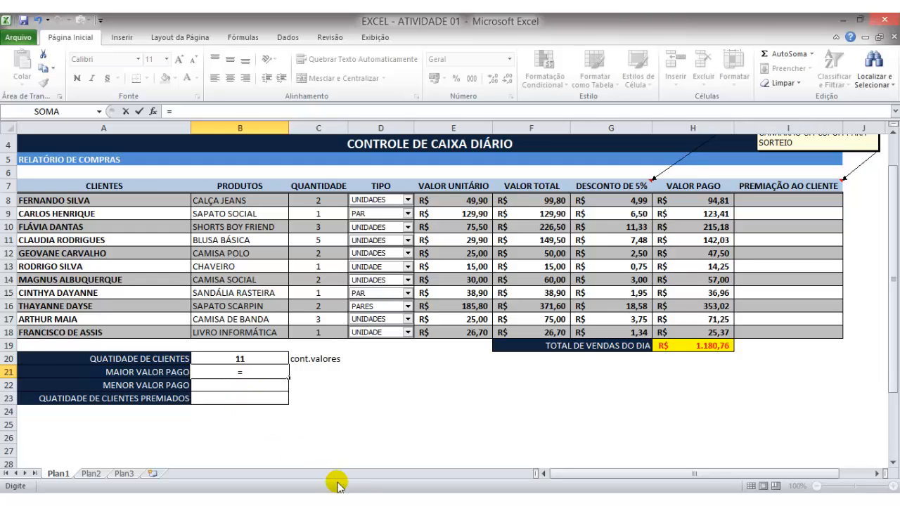
type("MÁXIMO")
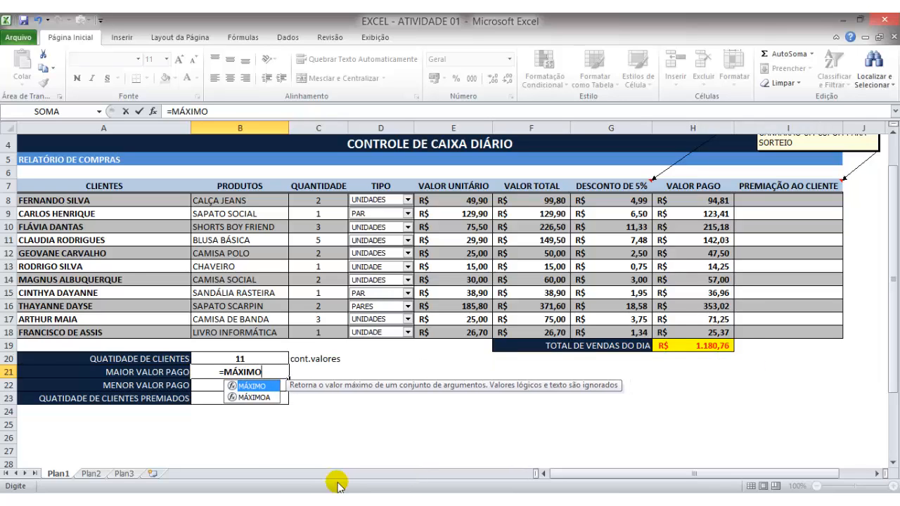
type("(")
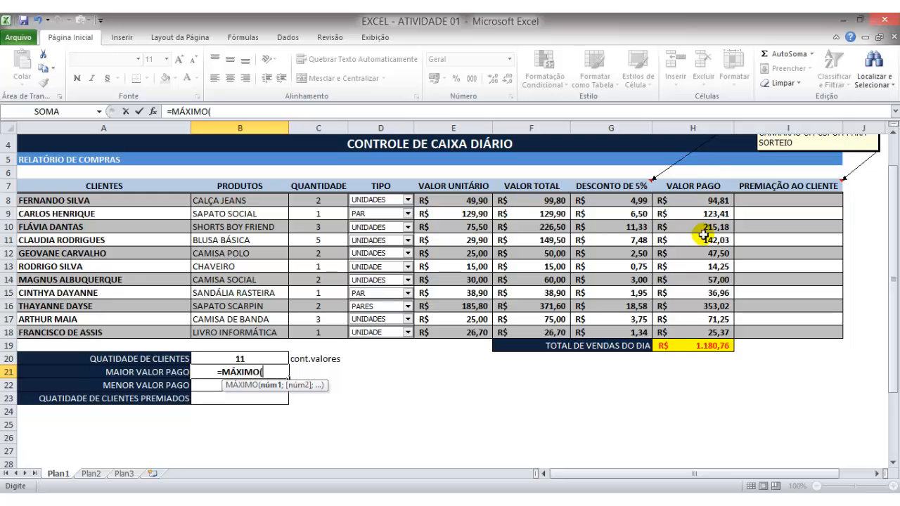
left_click_drag(703, 200, 701, 331)
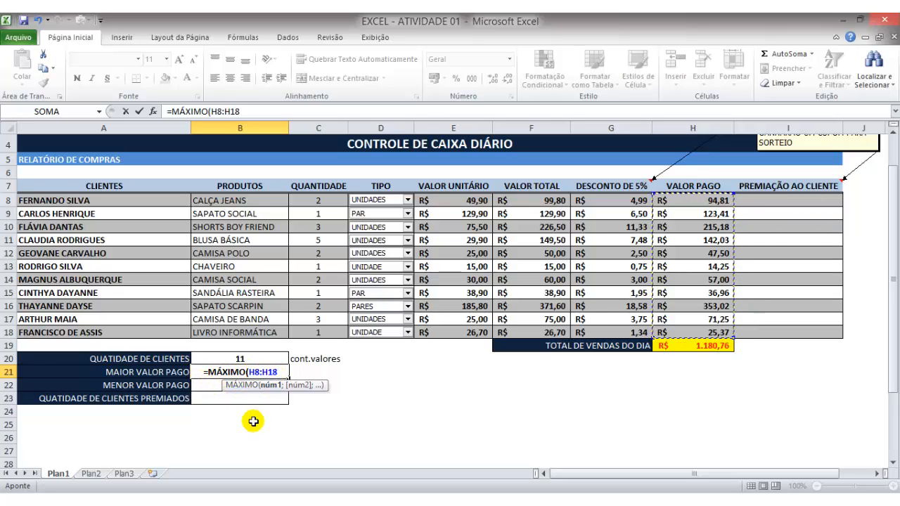
type(")")
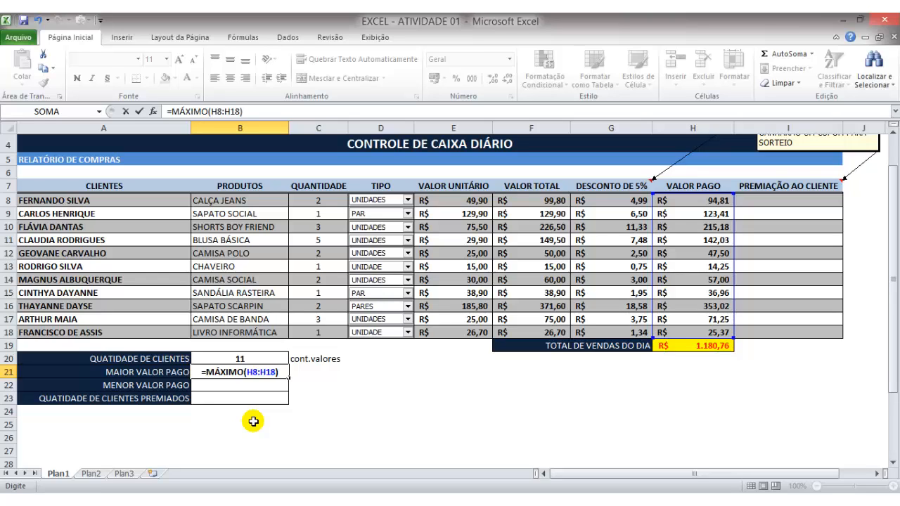
key("Return")
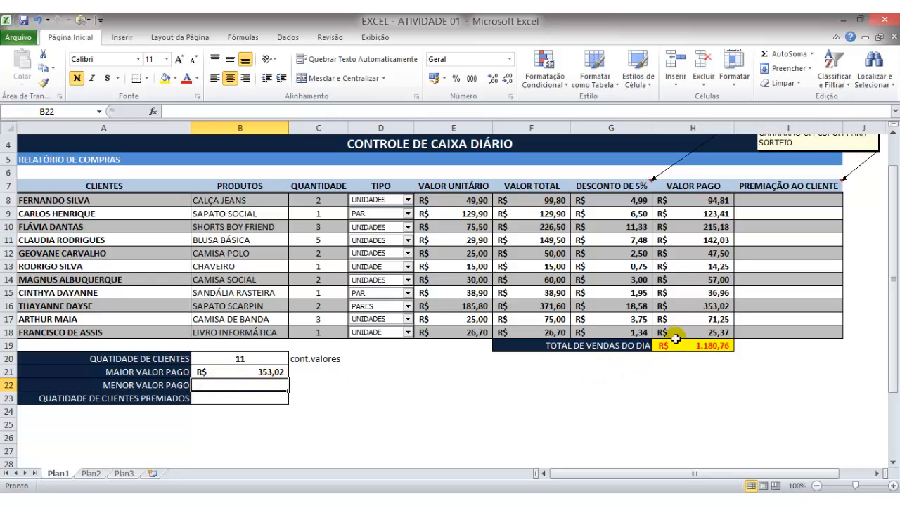
left_click(687, 306)
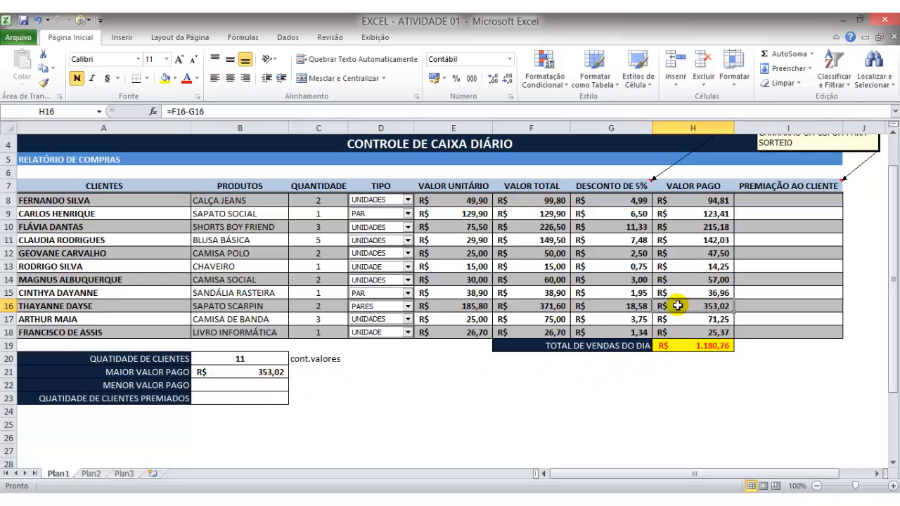
left_click(8, 306)
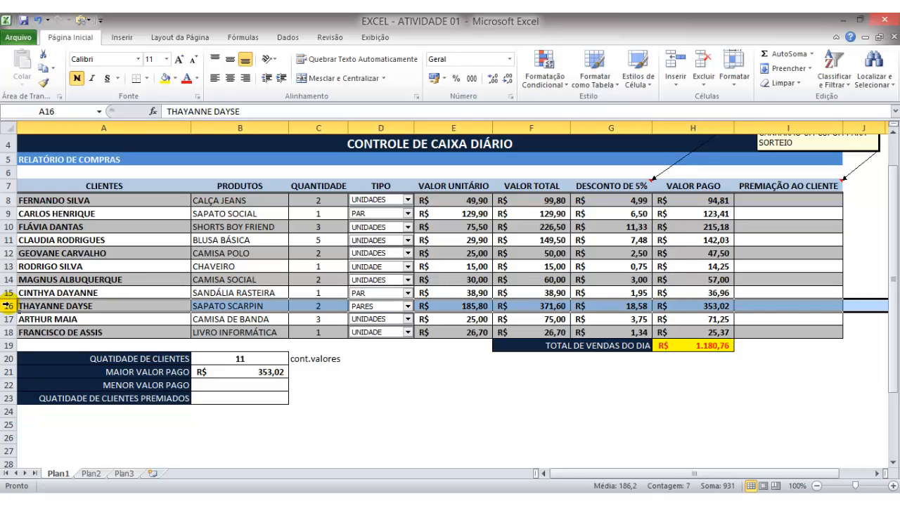
left_click(509, 412)
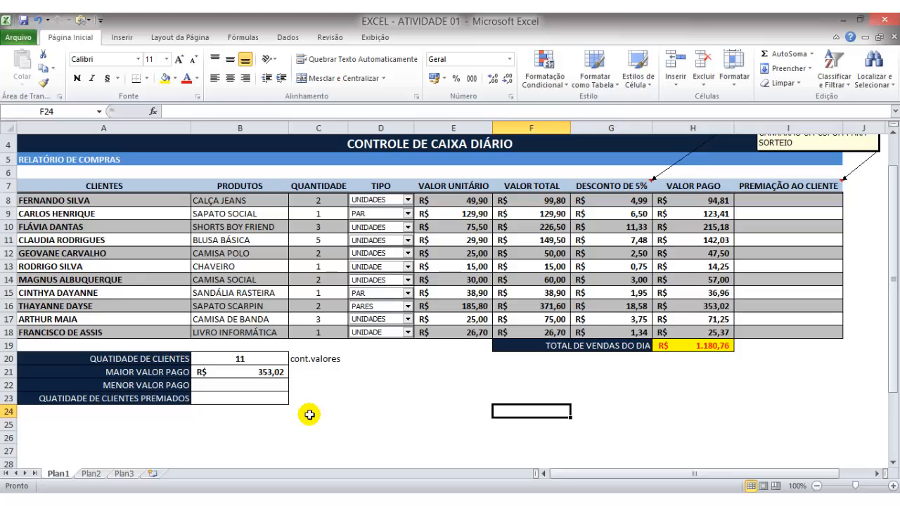
Note the function name MÁXIMO in C21 and rewrite the note in C20 in capitals as CONT.VALORES.
left_click(312, 373)
type("MÁ")
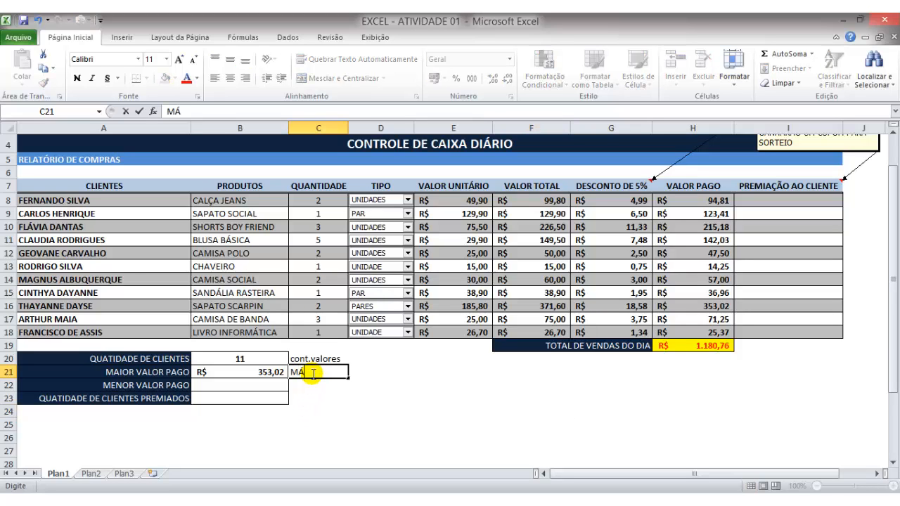
type("XIMO")
key("Up")
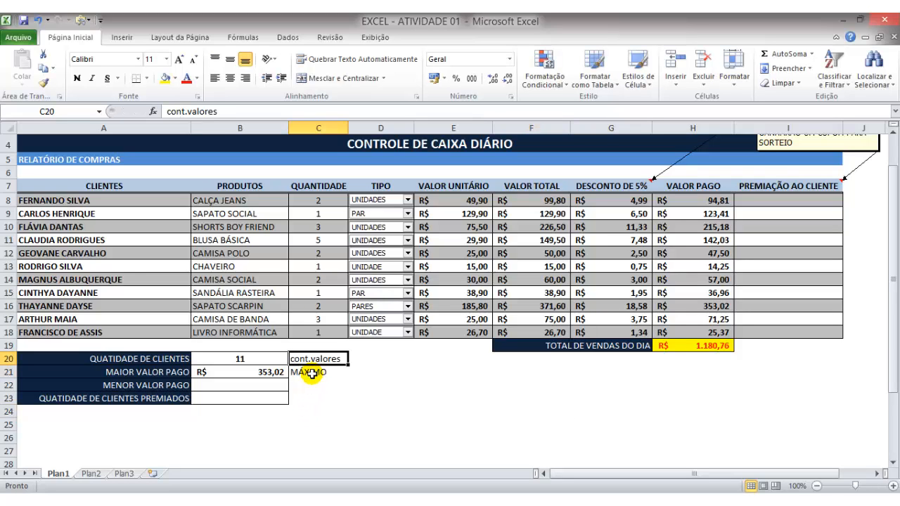
type("CONT.VALORES")
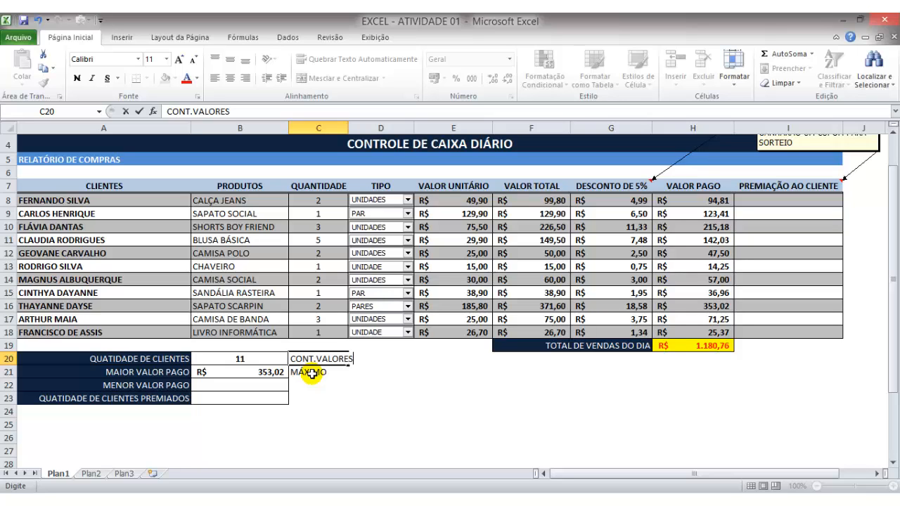
left_click(344, 397)
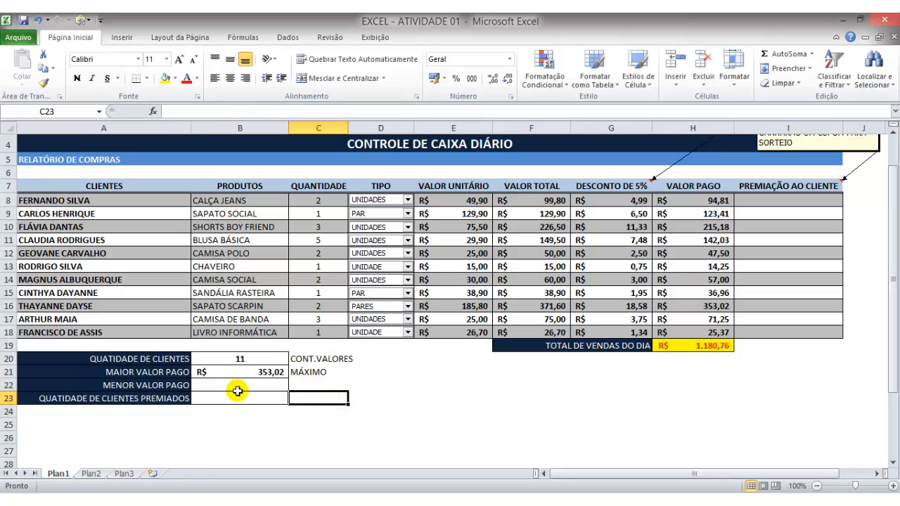
Note the function name MINIMO in C22, beside the MENOR VALOR PAGO cell.
left_click(115, 385)
left_click(237, 386)
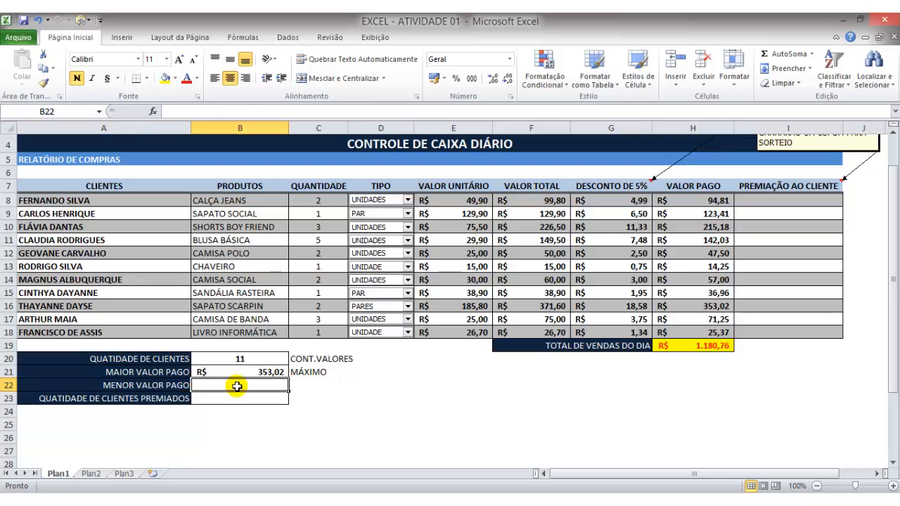
left_click(297, 387)
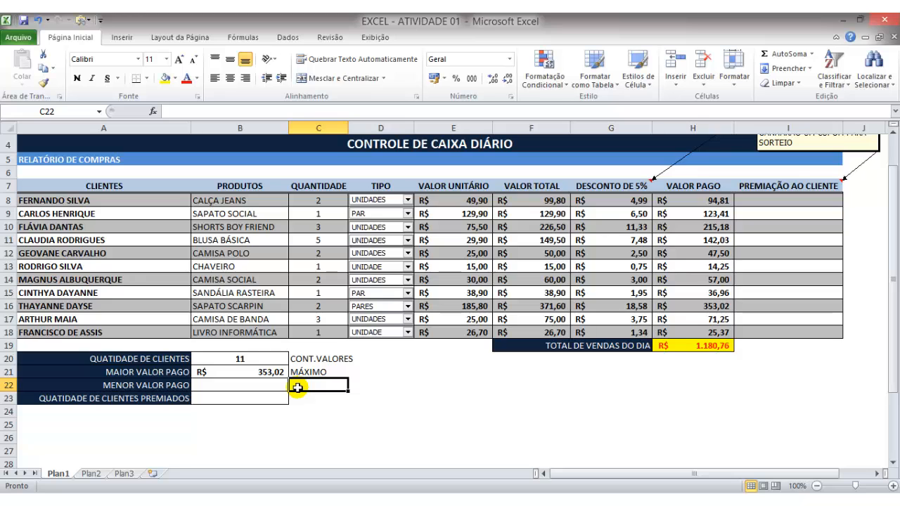
scroll(390, 389, "up", 1)
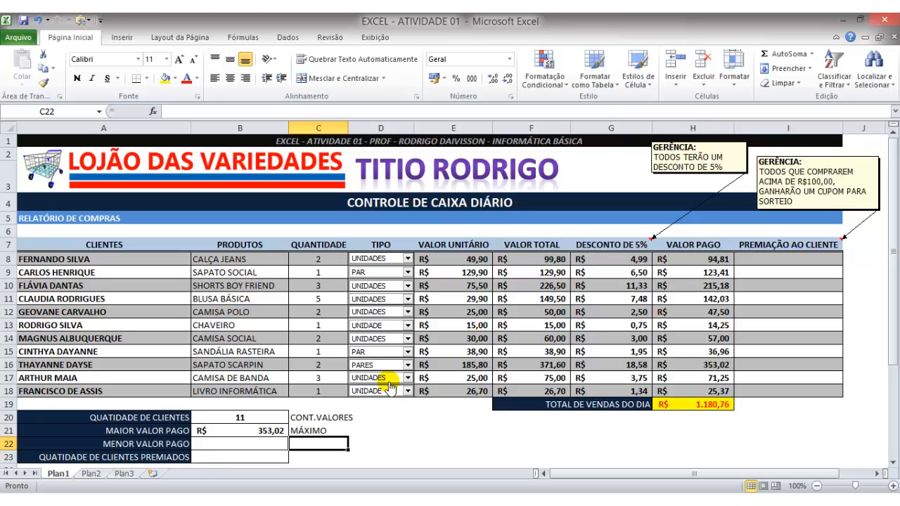
scroll(299, 418, "down", 2)
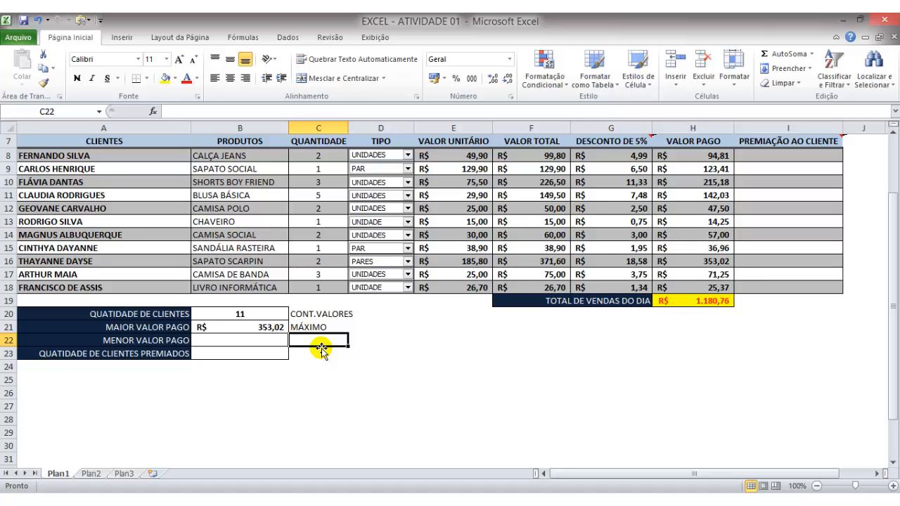
type("MIN")
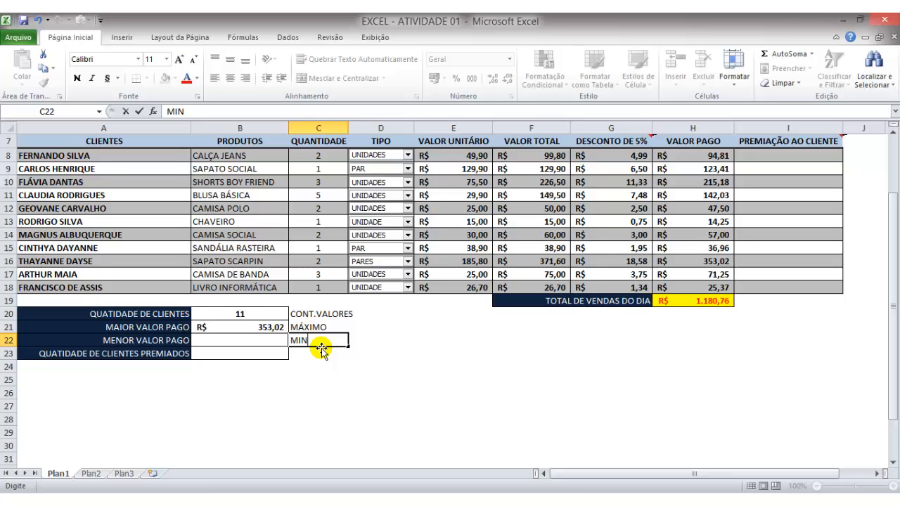
scroll(320, 349, "up", 2)
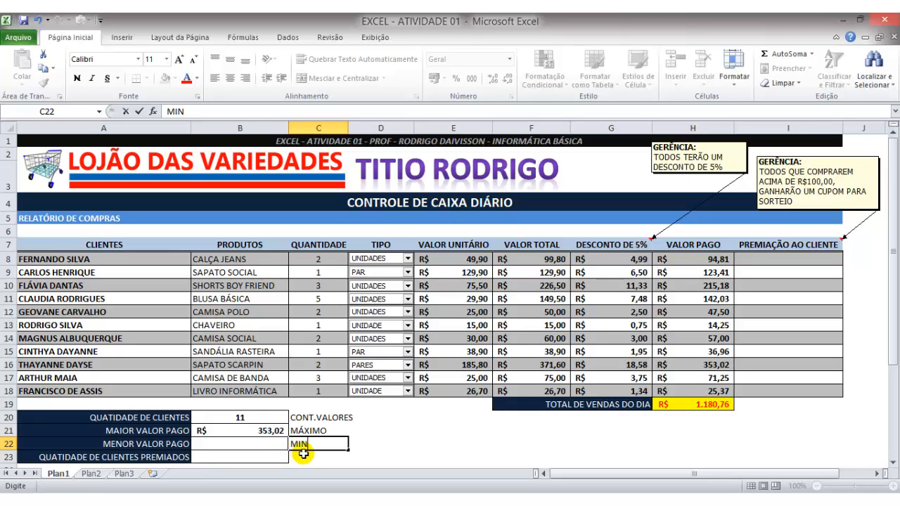
type("IMO")
key("Return")
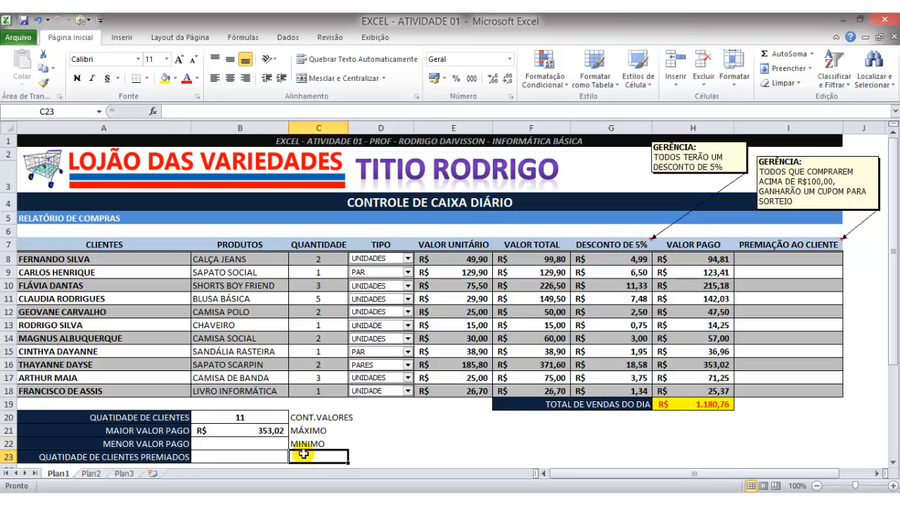
Enter the formula =MINIMO(H8:H18) in the MENOR VALOR PAGO cell B22, picking the VALOR PAGO range on the sheet.
key("Up")
key("Left")
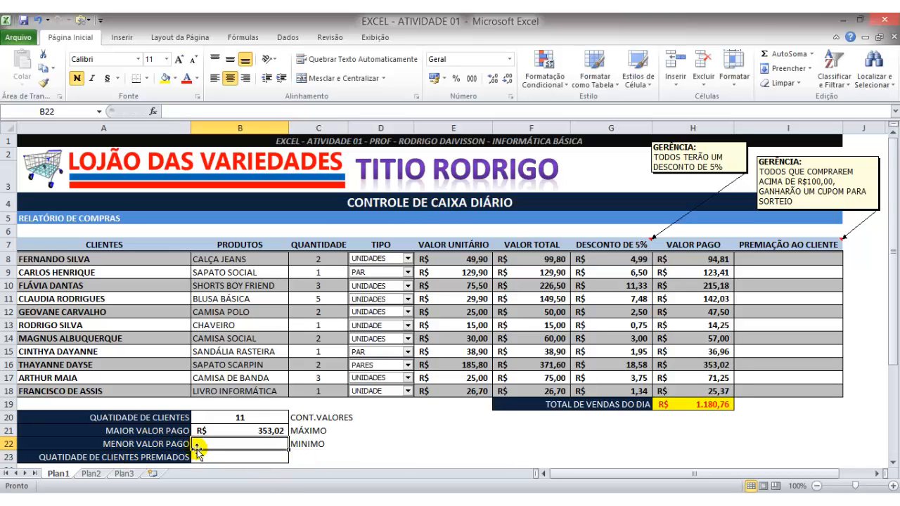
mouse_move(176, 500)
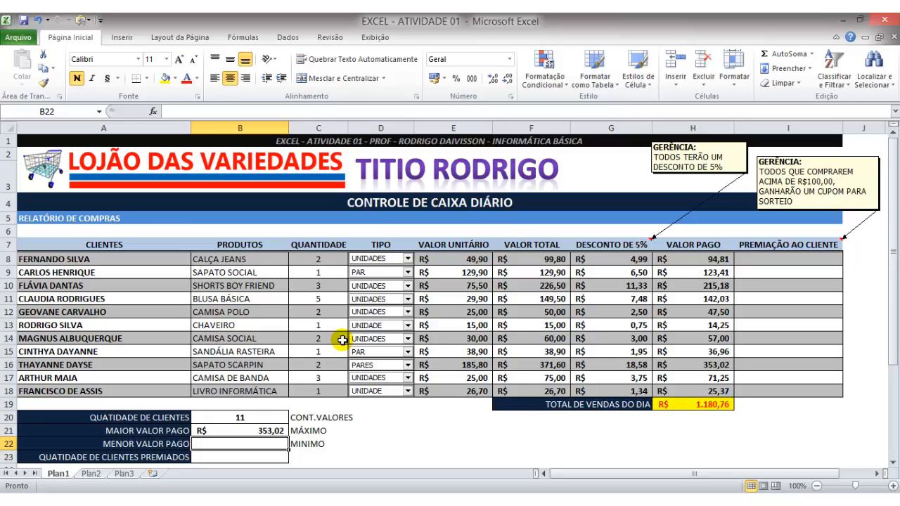
scroll(352, 341, "down", 3)
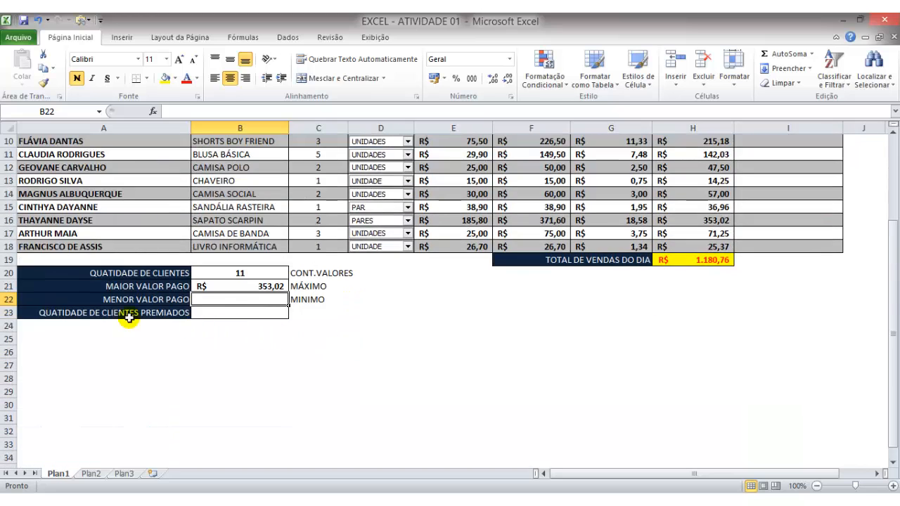
type("=MINIMO")
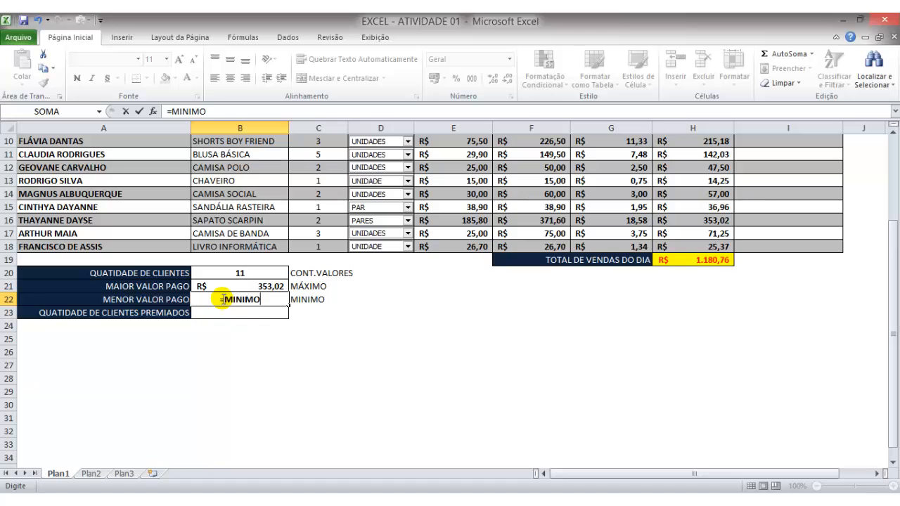
type("(")
scroll(694, 292, "up", 2)
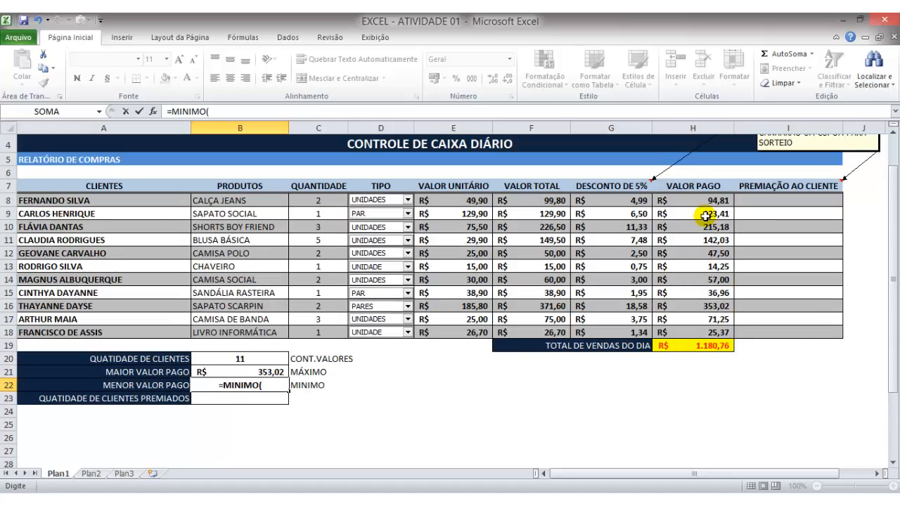
left_click_drag(670, 199, 671, 332)
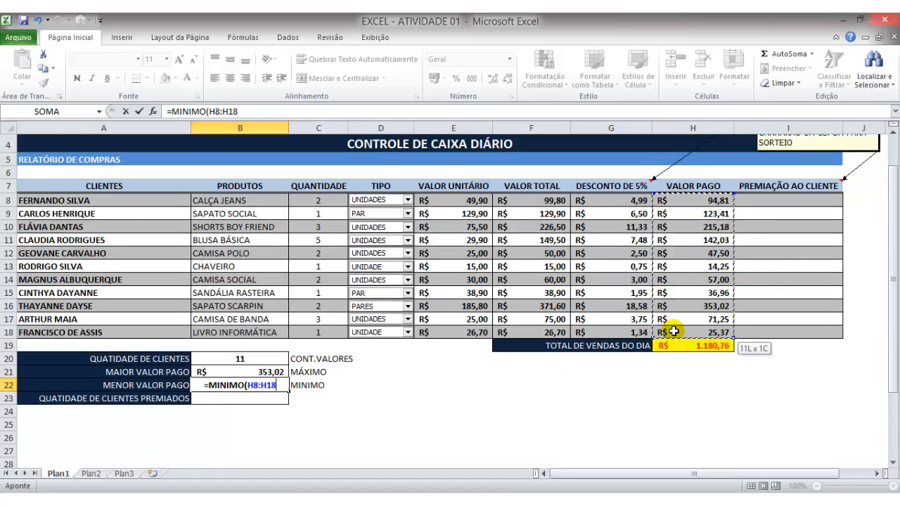
key("Return")
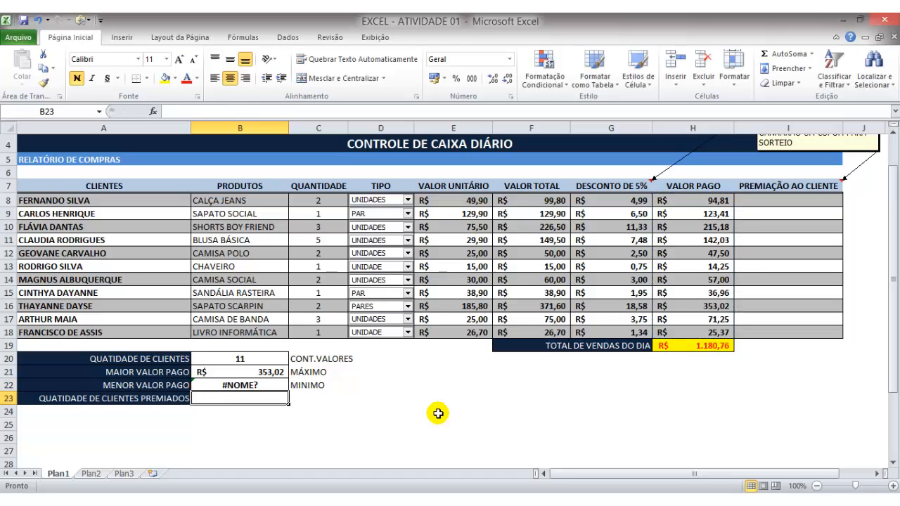
Correct the minimum function's name in the B22 formula, keeping the range H8:H18, and compare the result with the payment in H13.
left_click(275, 385)
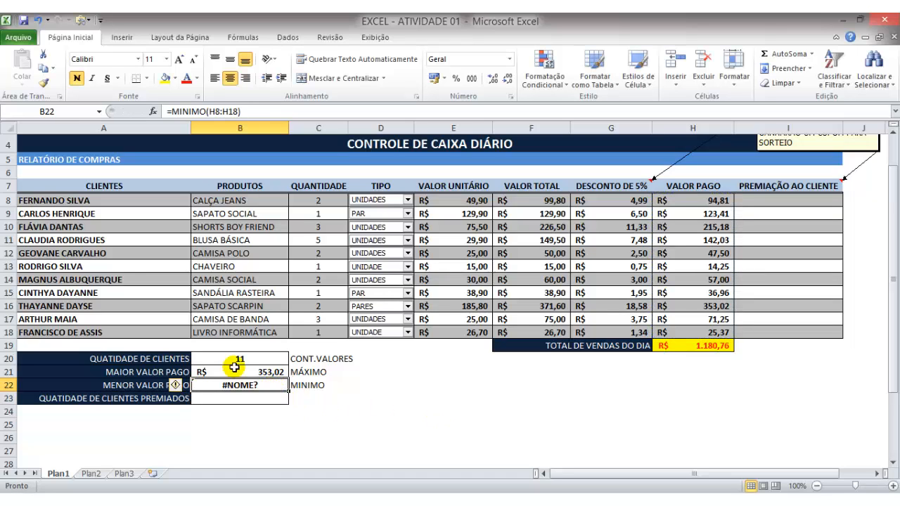
left_click(202, 111)
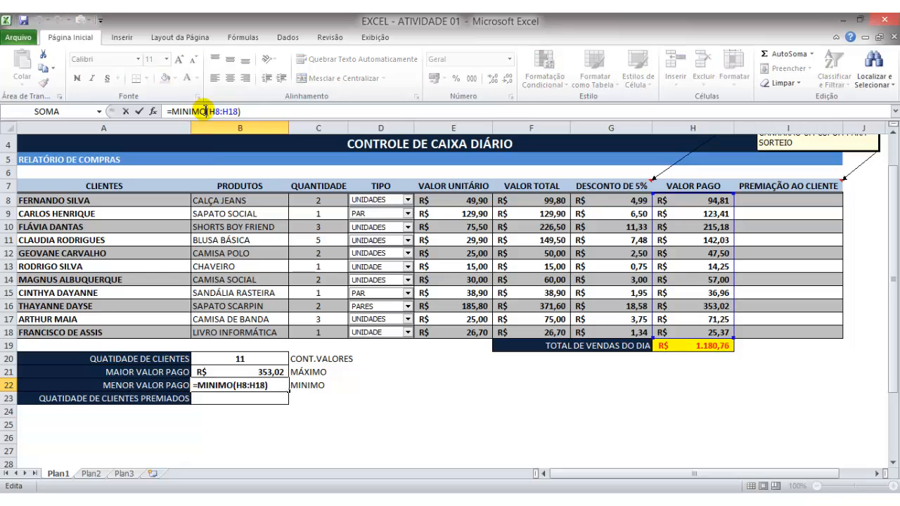
key("BackSpace")
key("BackSpace")
key("BackSpace")
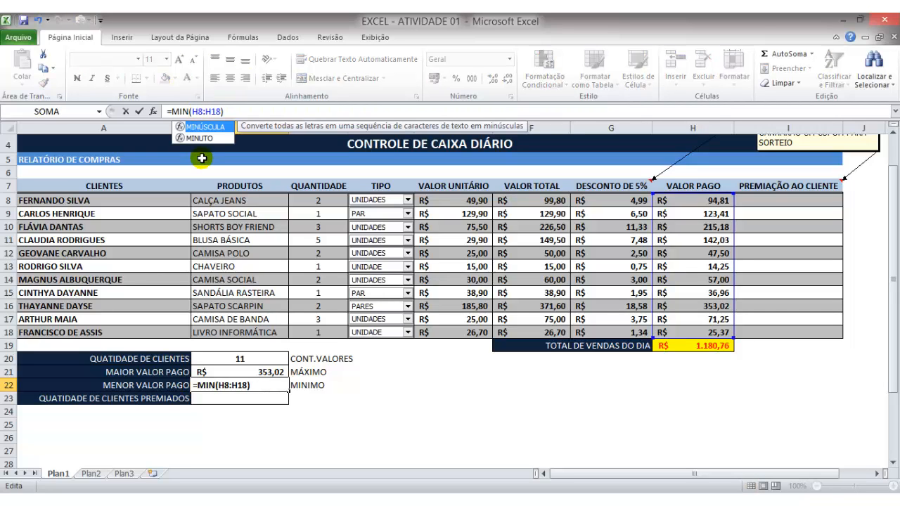
key("Return")
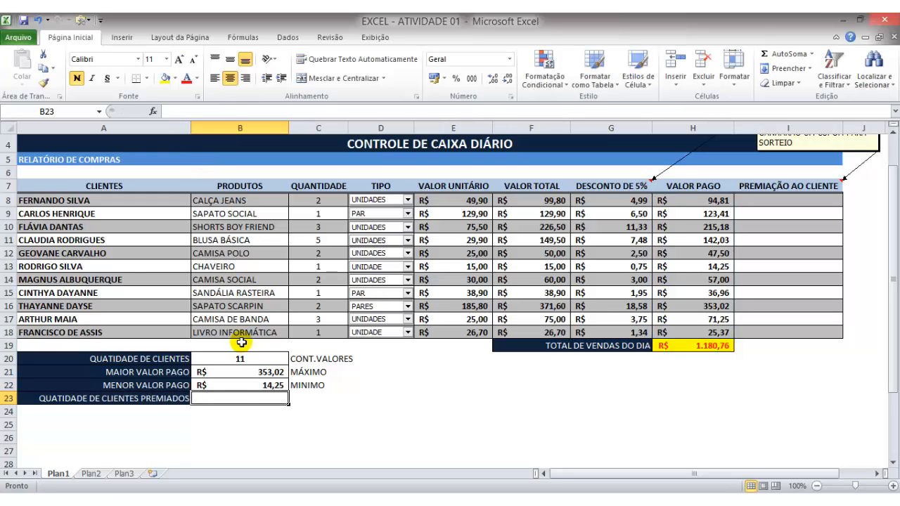
left_click(239, 386)
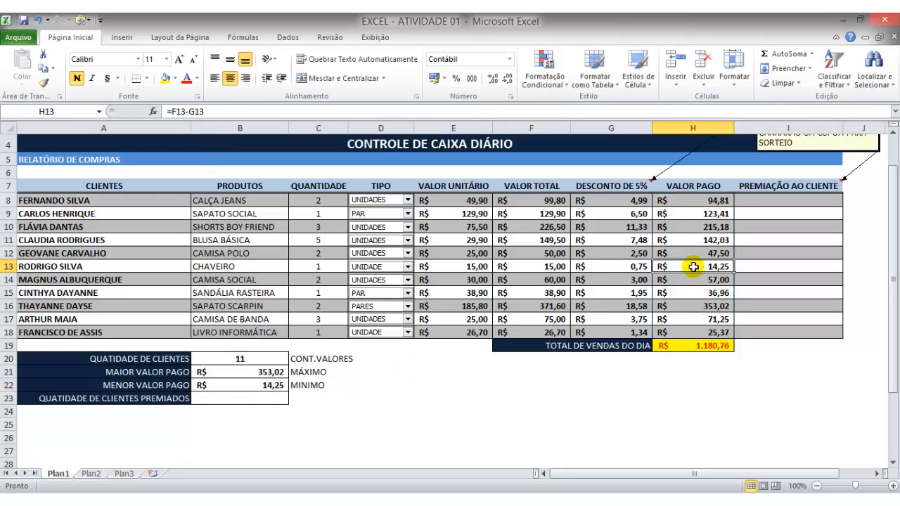
Review the purchase in row 13, the empty QUATIDADE DE CLIENTES PREMIADOS cell and the management notes about discount and prizes.
left_click(8, 267)
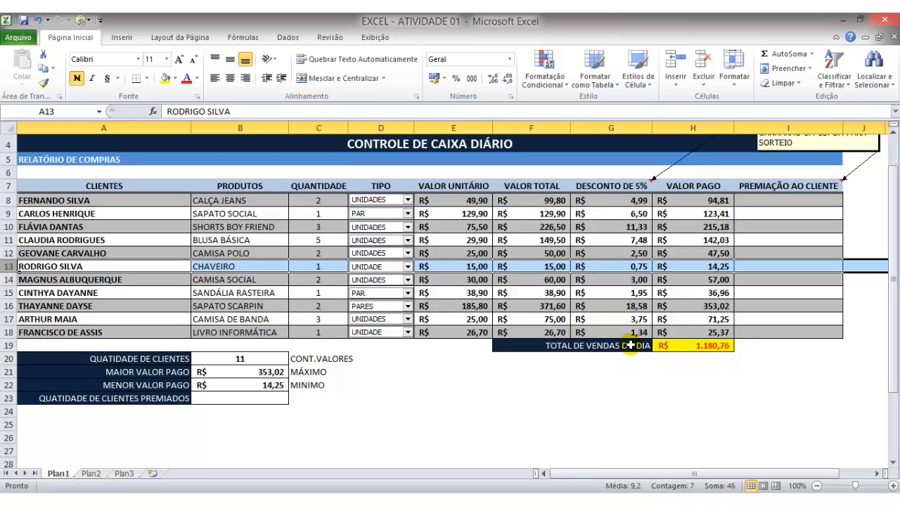
left_click(450, 408)
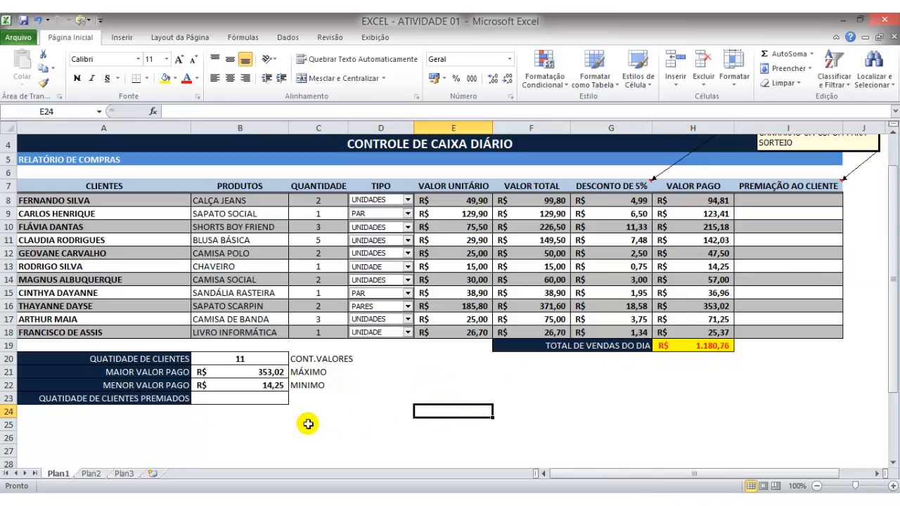
left_click(220, 405)
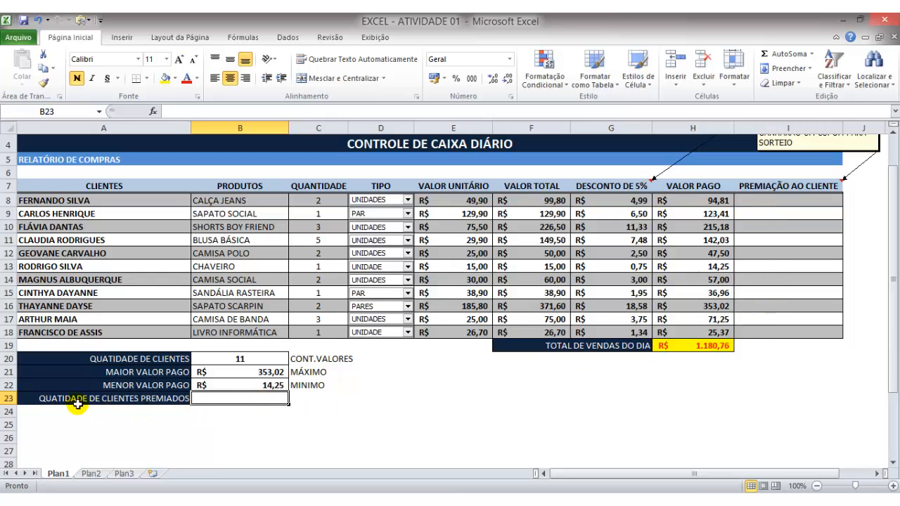
scroll(731, 414, "up", 1)
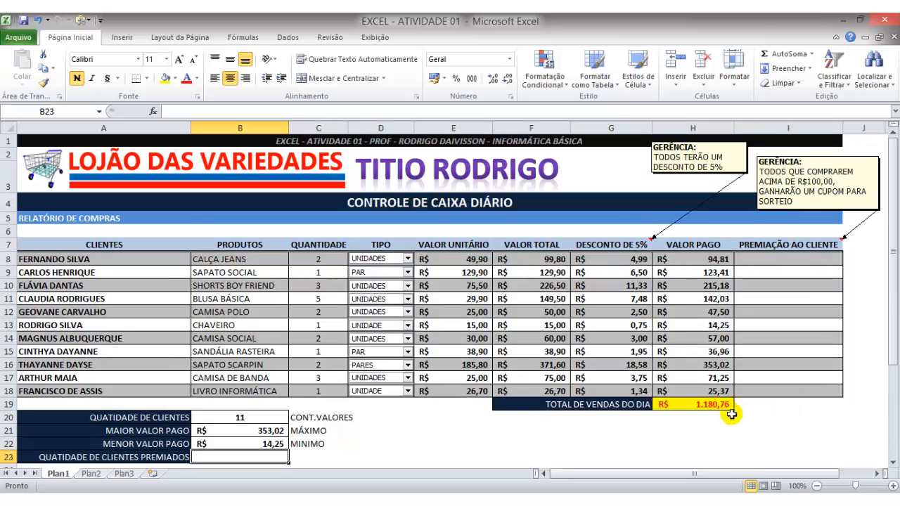
scroll(556, 410, "down", 1)
scroll(713, 379, "up", 1)
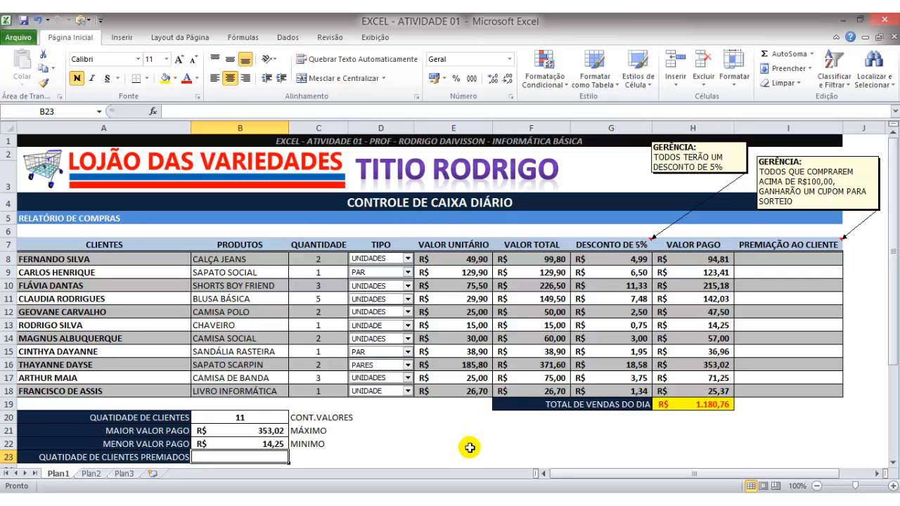
Write the prize formula as plain text in E22, preceded by a period: .=SE(H8>=100;"PREMIADO";"REGULAR").
left_click(445, 439)
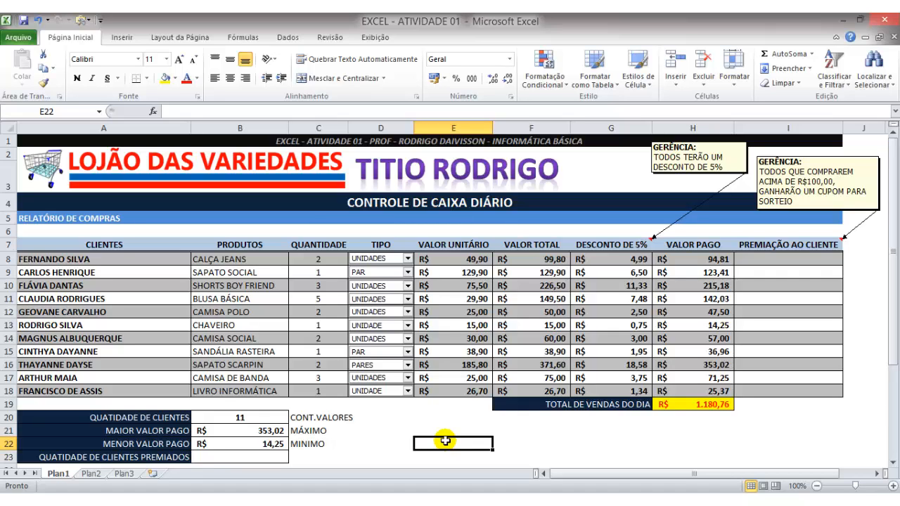
left_click(510, 441)
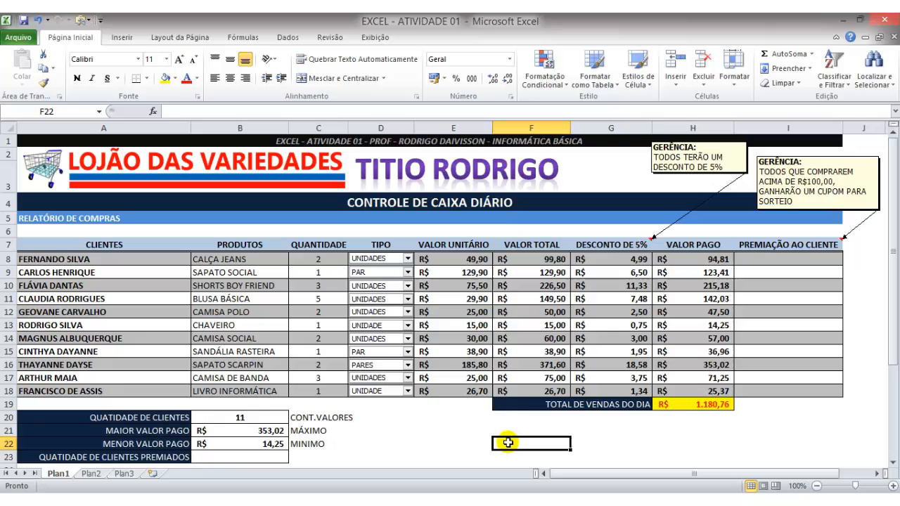
left_click(468, 440)
type(".")
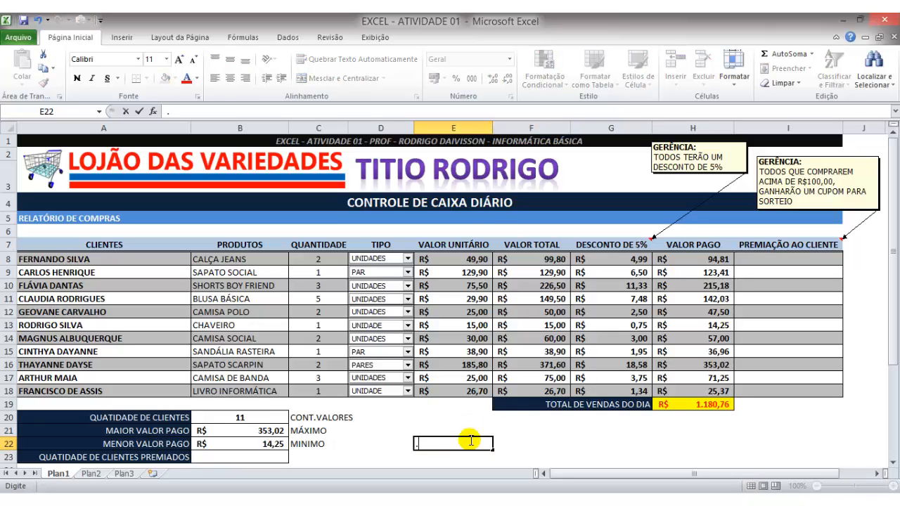
type("=SE(")
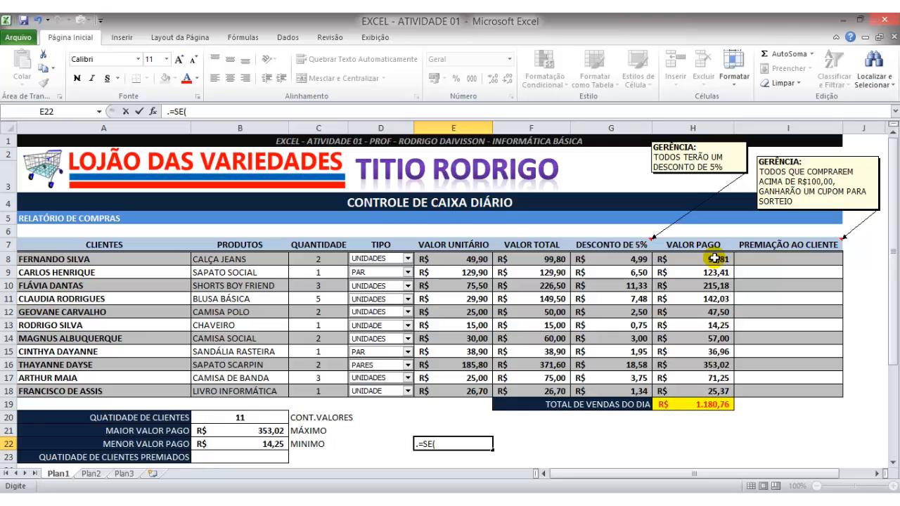
type("H8>=1")
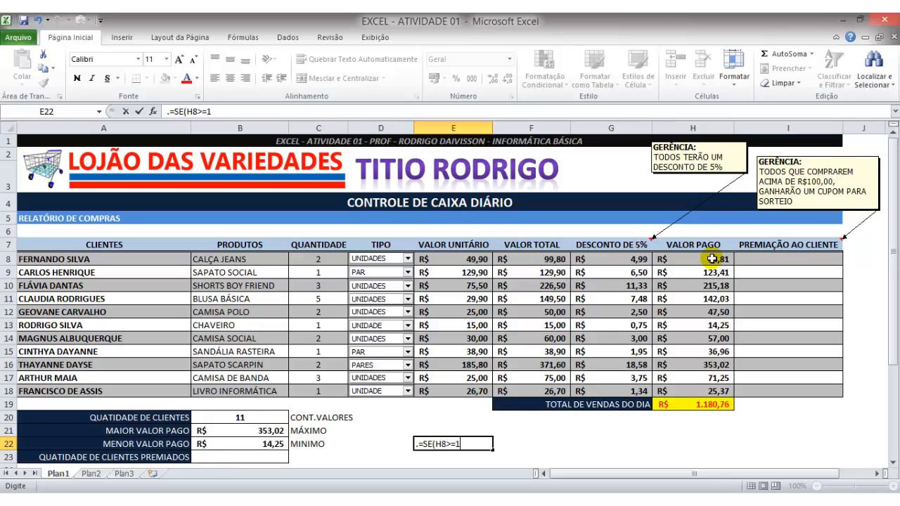
type("00")
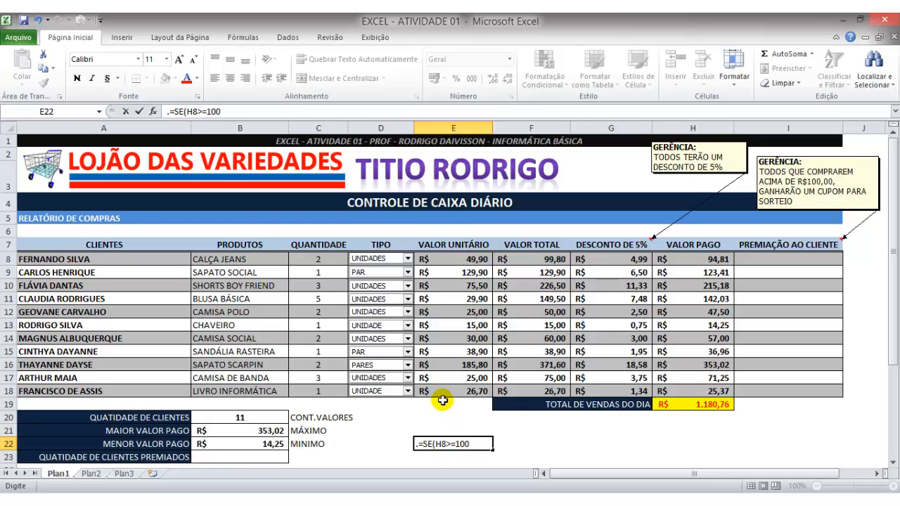
type(";\"")
type("PREMIADO\";\"REGULAR")
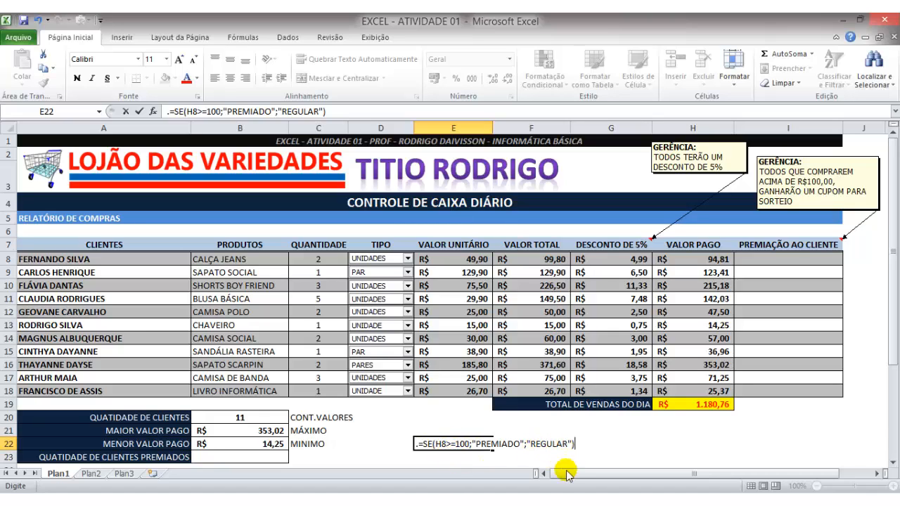
Copy the draft from E22 into the first PREMIAÇÃO AO CLIENTE cell, I8, as the working formula =SE(H8>=100;"PREMIADO";"REGULAR").
left_click_drag(575, 444, 415, 444)
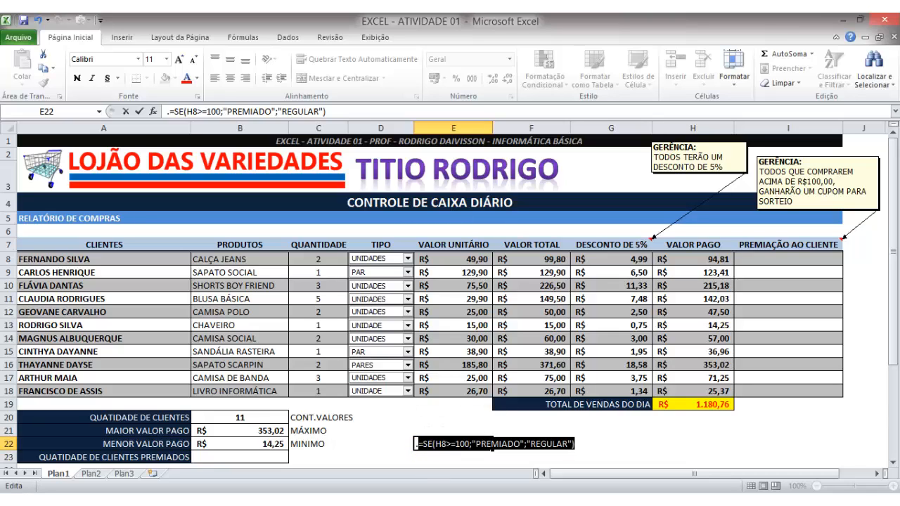
left_click(766, 258)
type("=SE(H8>=100;\"PREMIADO\";\"REGULAR\")")
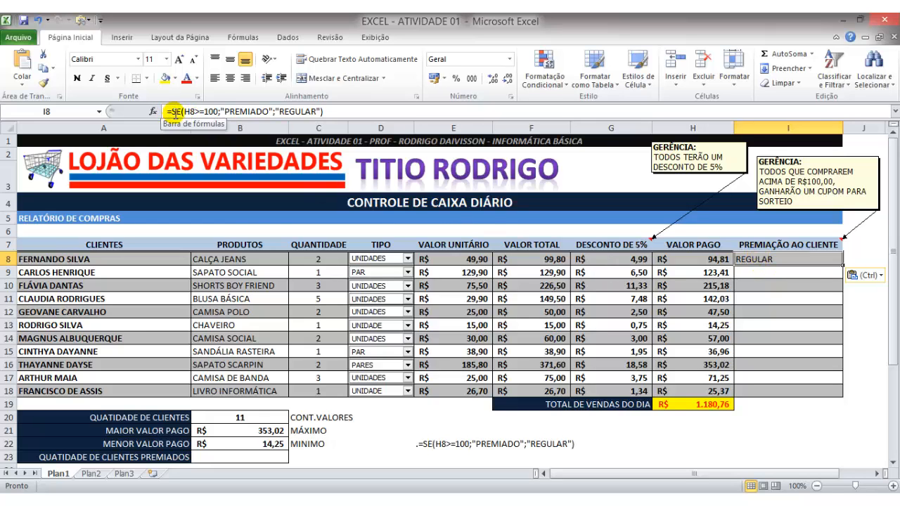
Check the I8 formula against the payment in H8, and fill it down the PREMIAÇÃO AO CLIENTE column through I18.
double_click(779, 259)
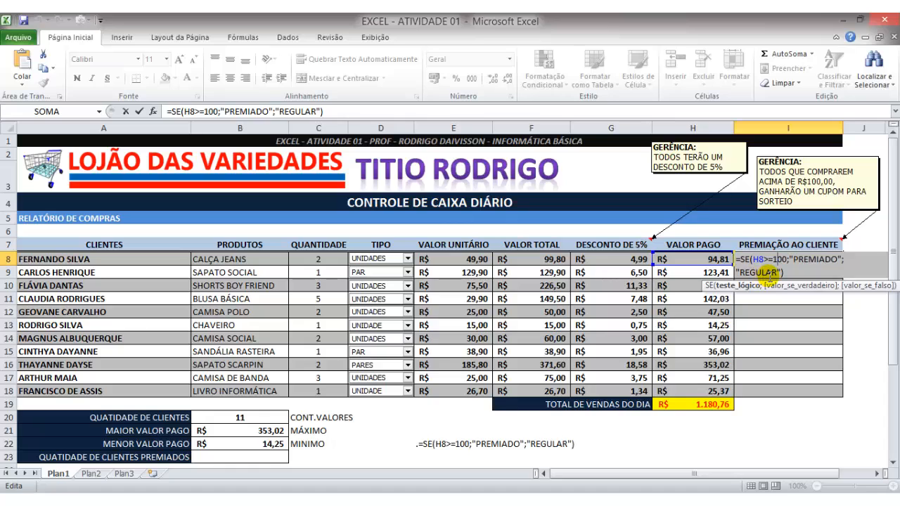
left_click(764, 350)
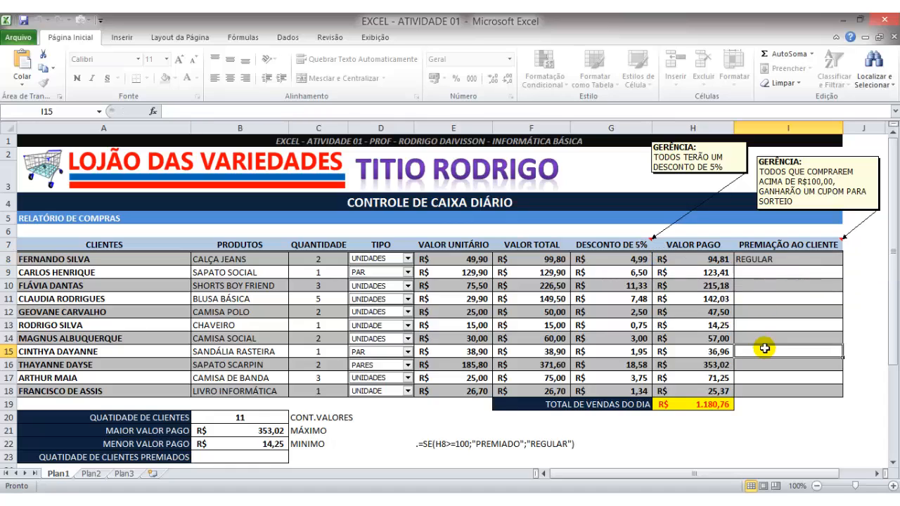
left_click(703, 259)
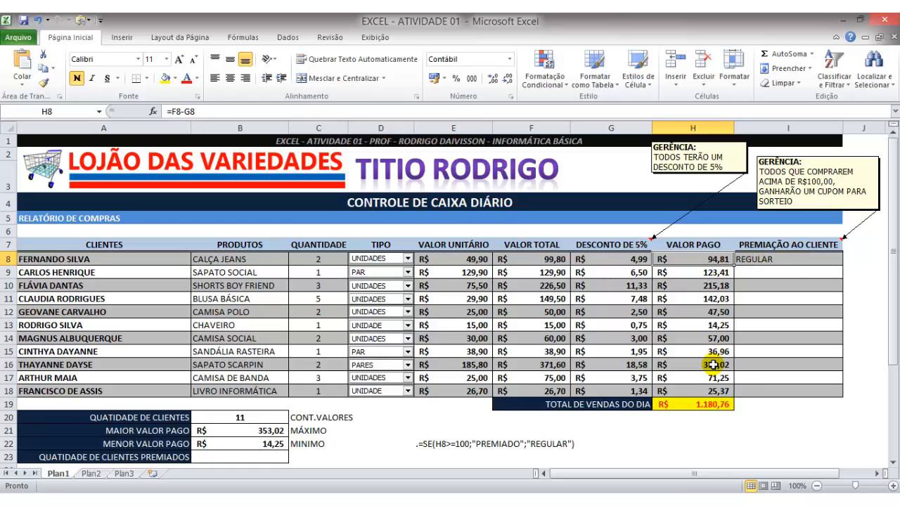
left_click(799, 259)
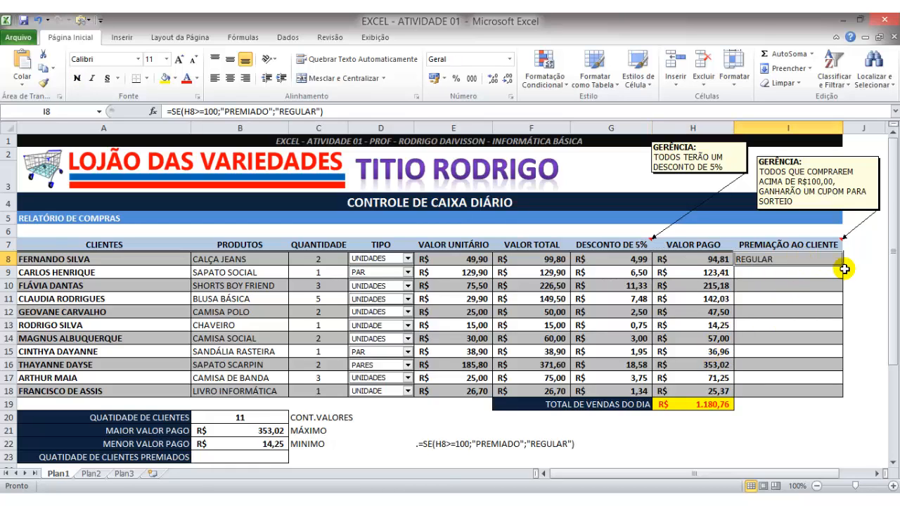
left_click_drag(843, 266, 849, 393)
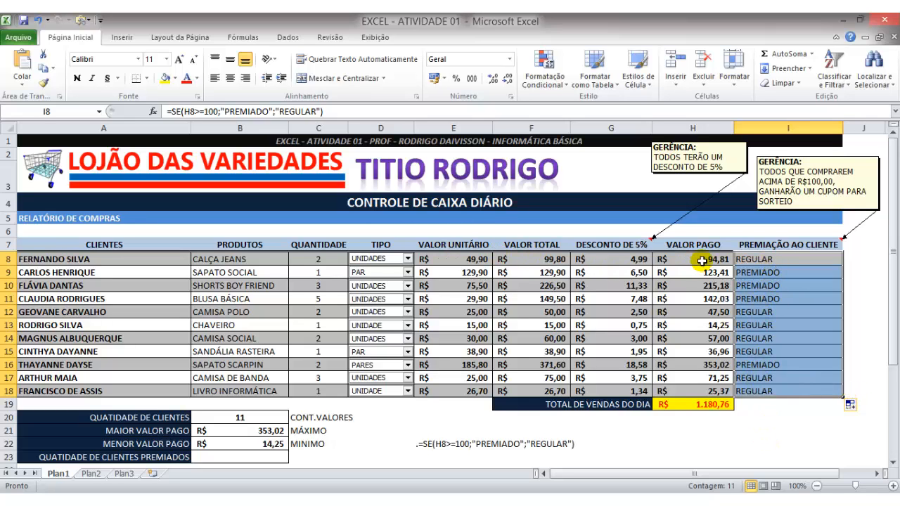
Copy the formatting of the VALOR PAGO cells H8:H18 onto the PREMIAÇÃO AO CLIENTE cells I8:I18.
left_click_drag(693, 261, 701, 390)
left_click(43, 83)
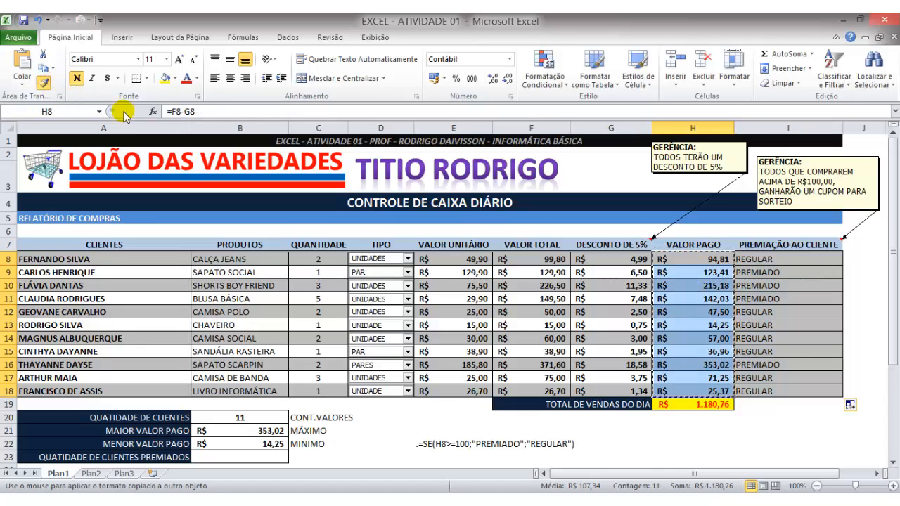
left_click(743, 258)
left_click(790, 424)
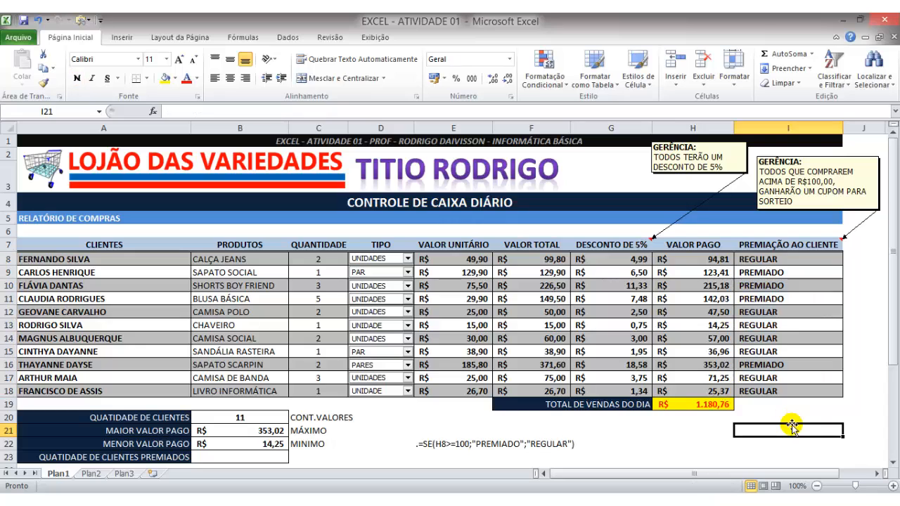
Compare the payments in column H with the prize results in column I, checking rows 8 to 11 and 16.
left_click(699, 260)
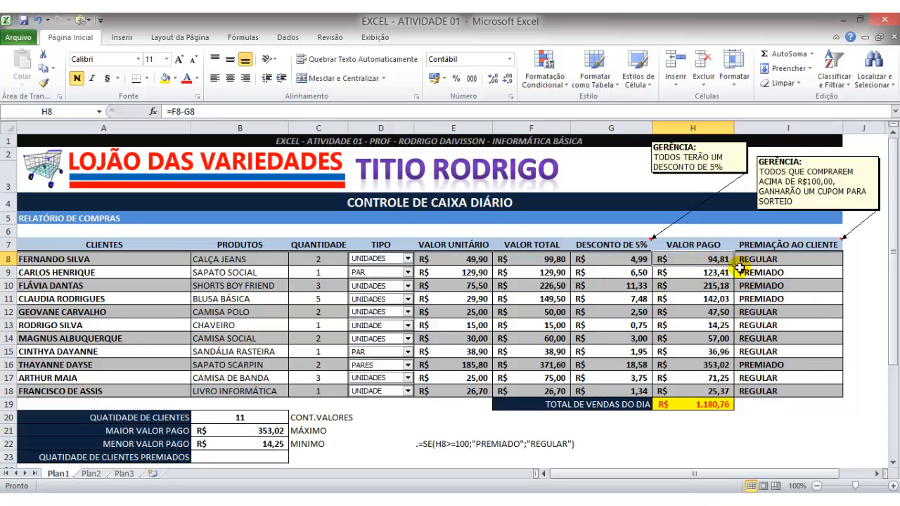
left_click(727, 272)
left_click(754, 273)
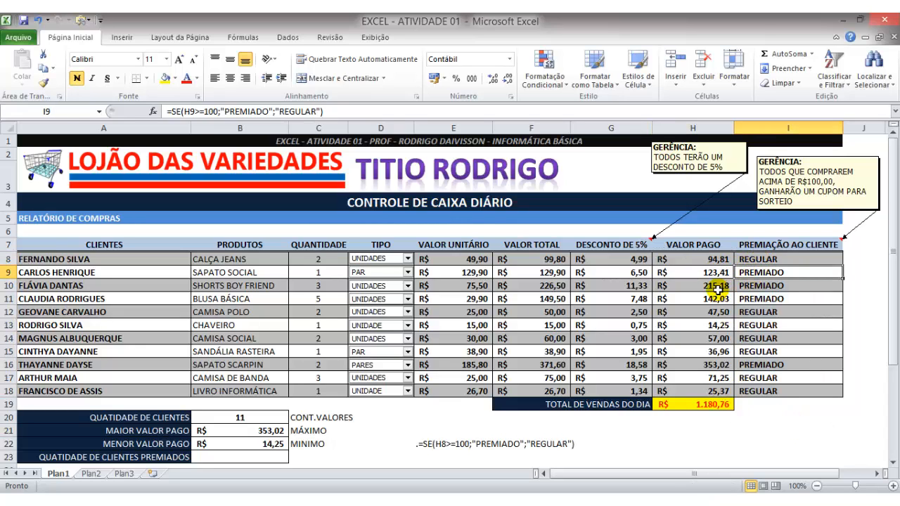
left_click(746, 286)
left_click(721, 299)
left_click(749, 301)
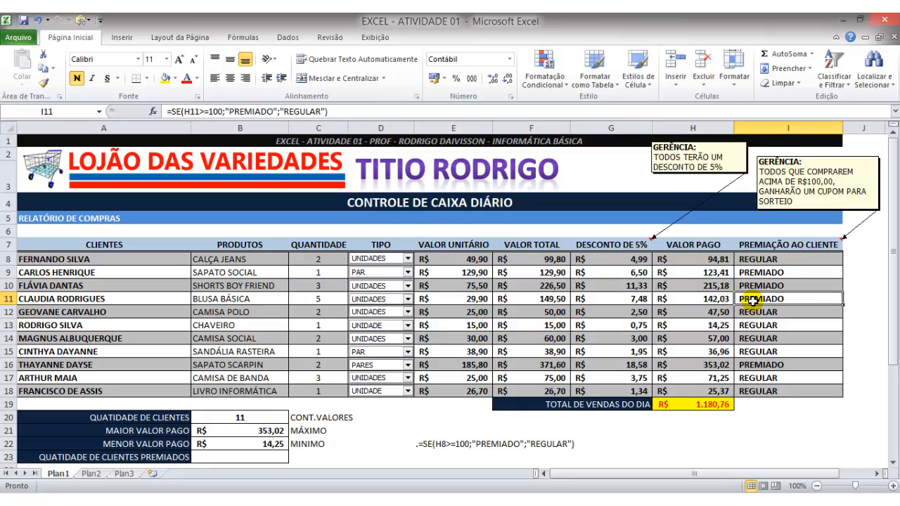
left_click(745, 364)
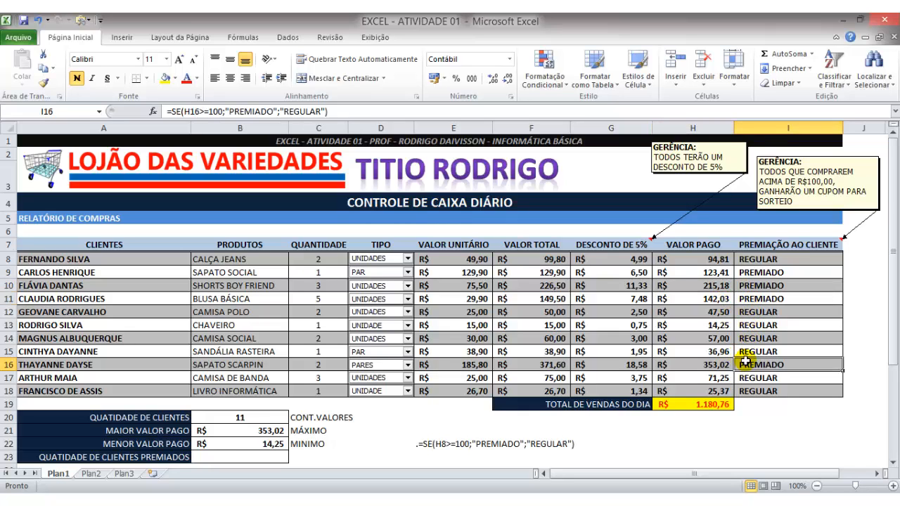
left_click(733, 428)
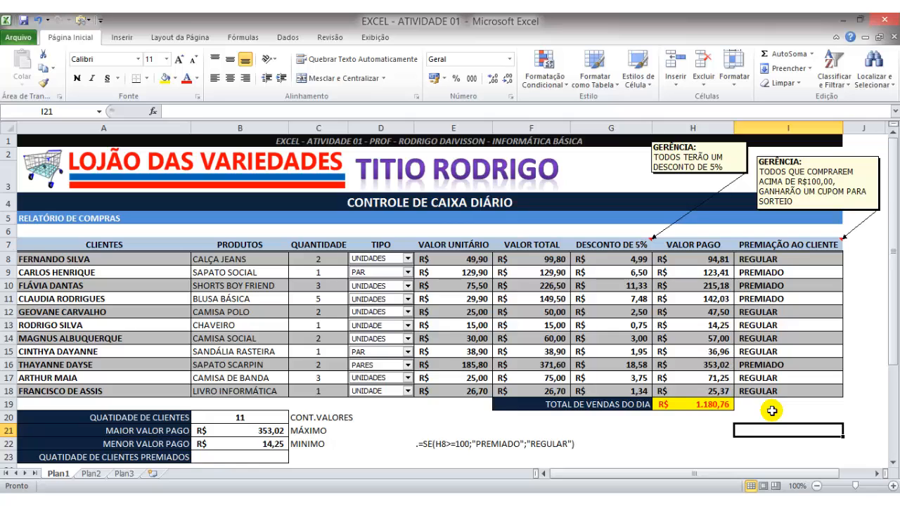
Delete the draft prize formula text from E22 below the table.
left_click(516, 440)
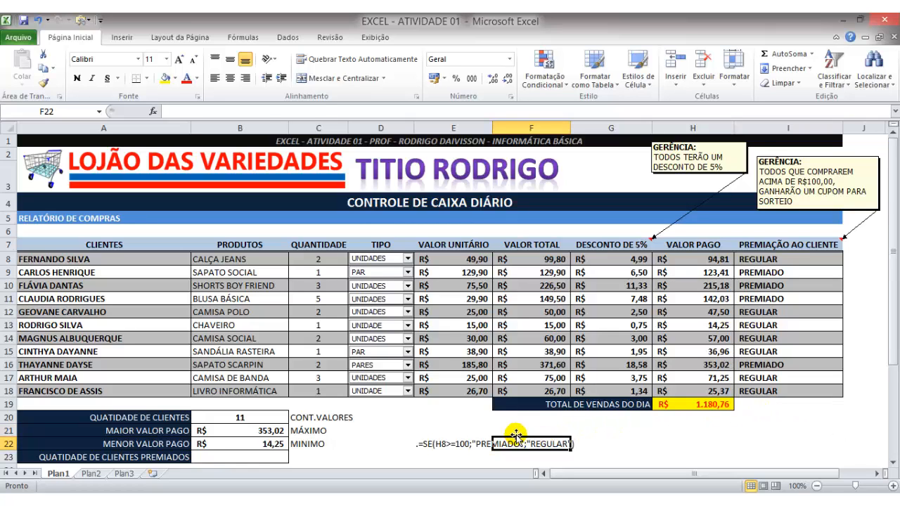
key("Left")
key("Delete")
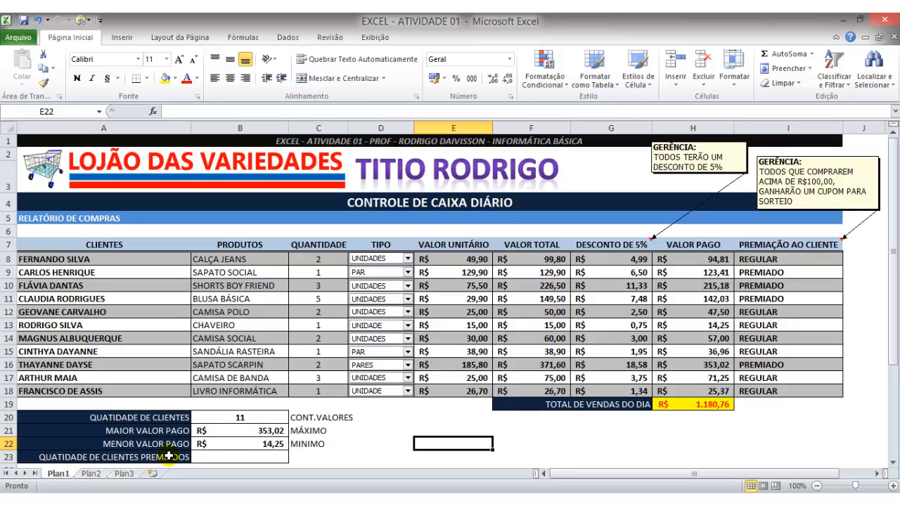
Note the function name CONT.SE in C23, beside the QUATIDADE DE CLIENTES PREMIADOS cell.
left_click(245, 457)
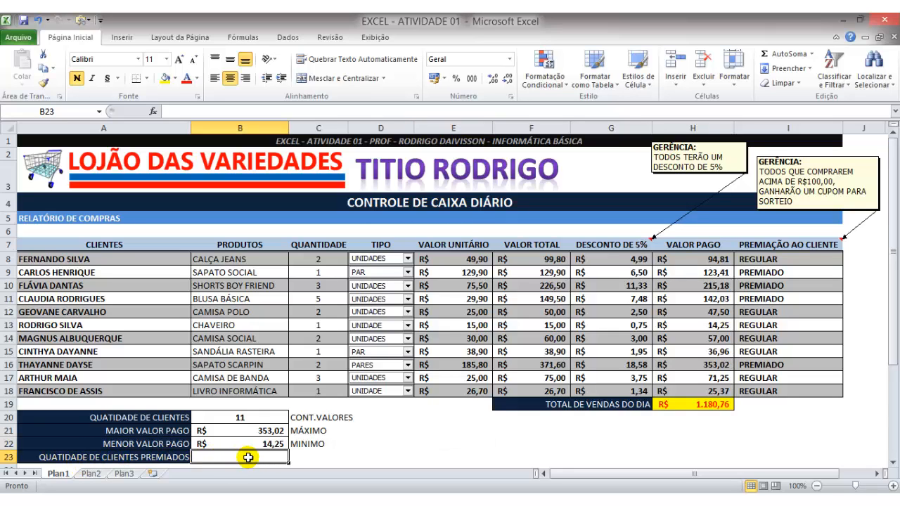
left_click(303, 460)
type("CONT.SE")
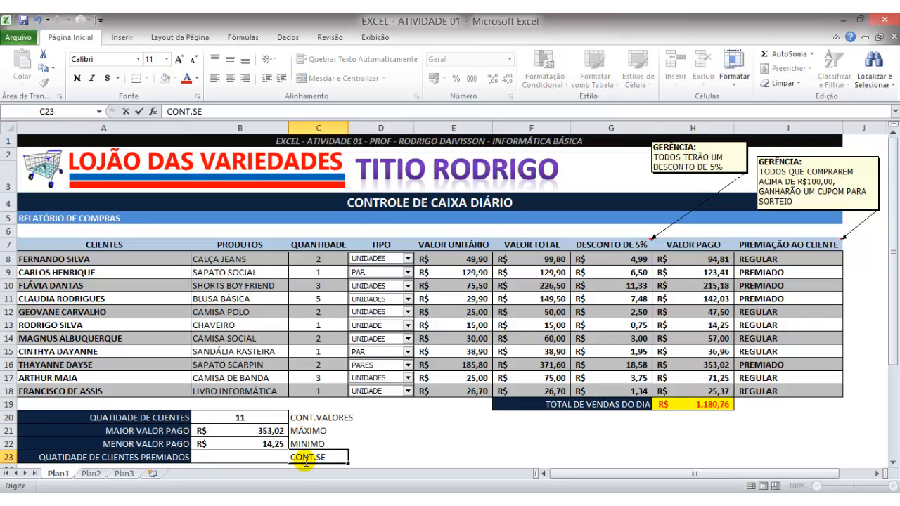
left_click(353, 446)
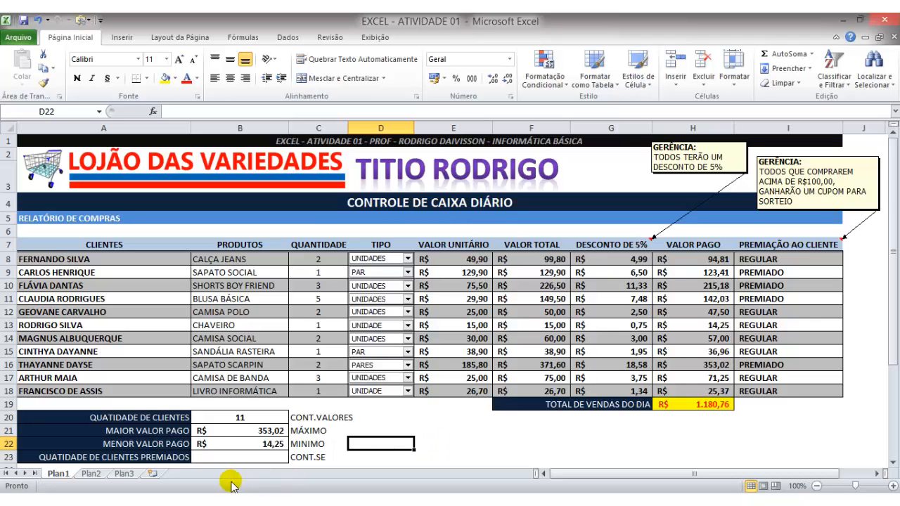
Enter =CONT.SE(I8:I18;"PREMIADO") in B23 to count the awarded clients.
left_click(228, 456)
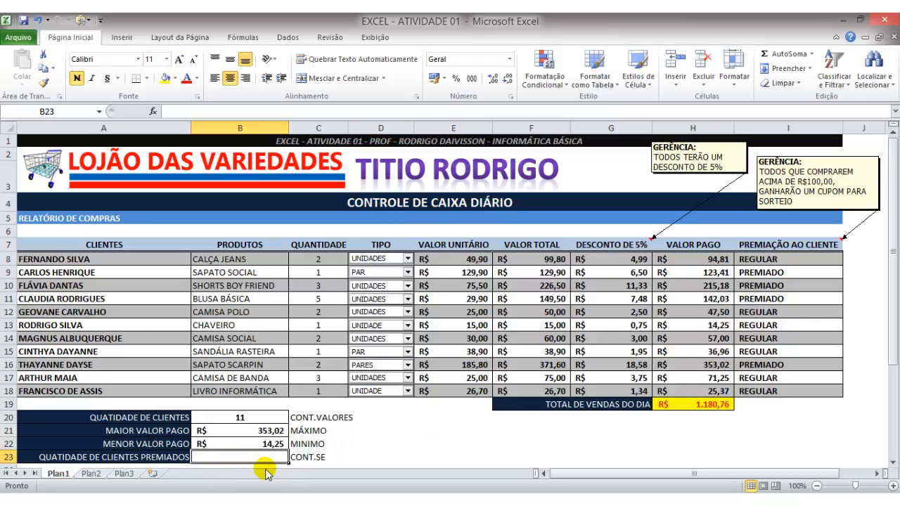
type("=CONT.SE")
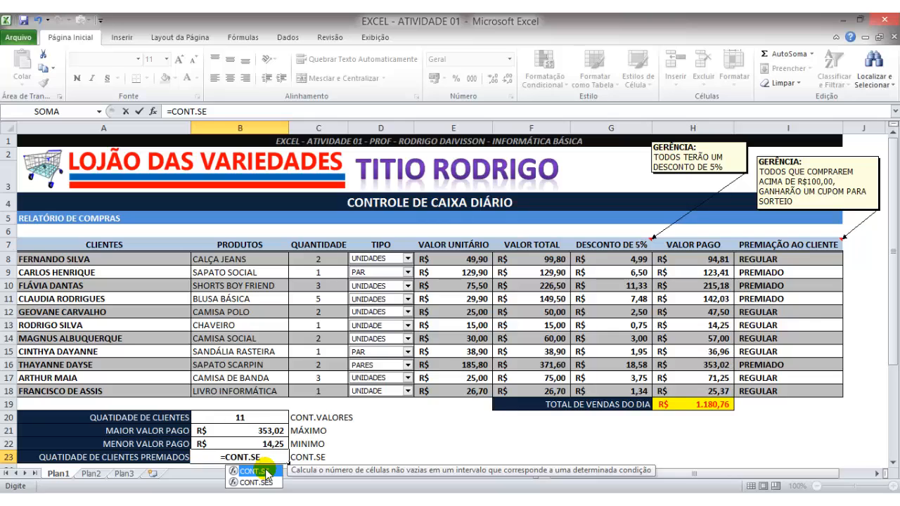
double_click(265, 472)
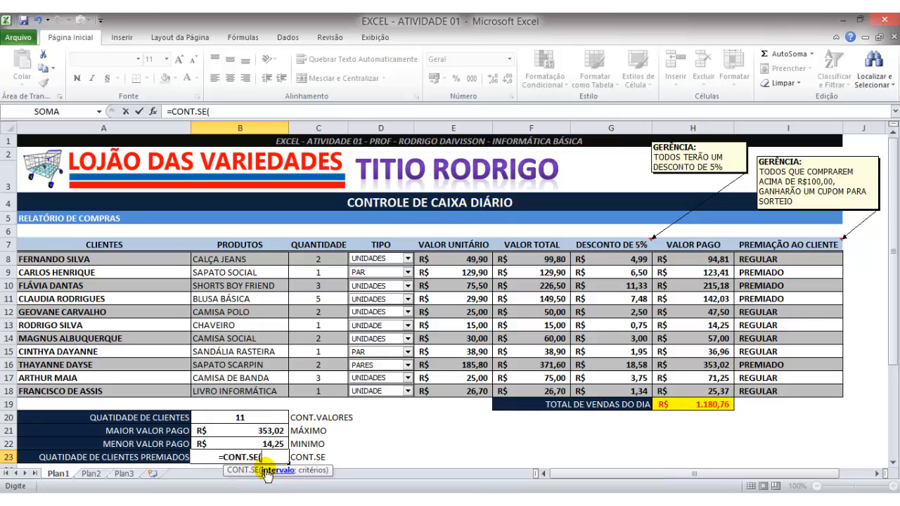
left_click_drag(782, 259, 783, 391)
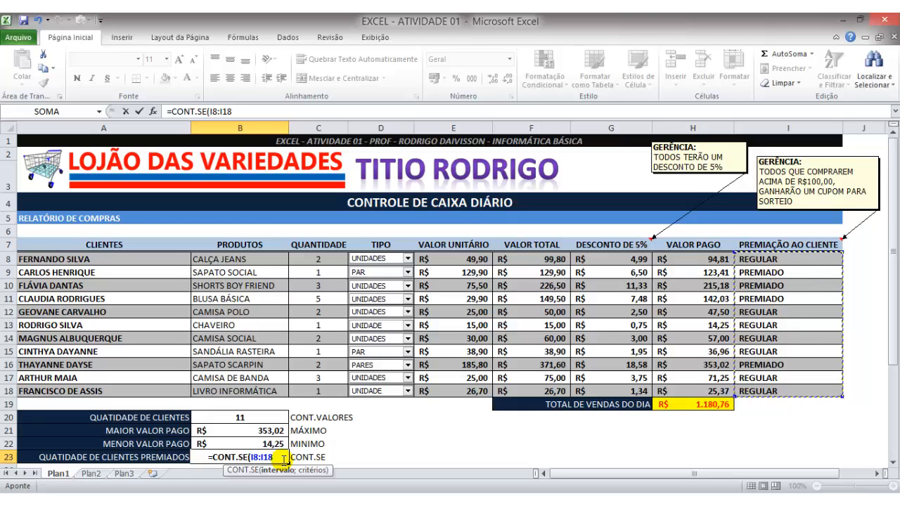
type(";")
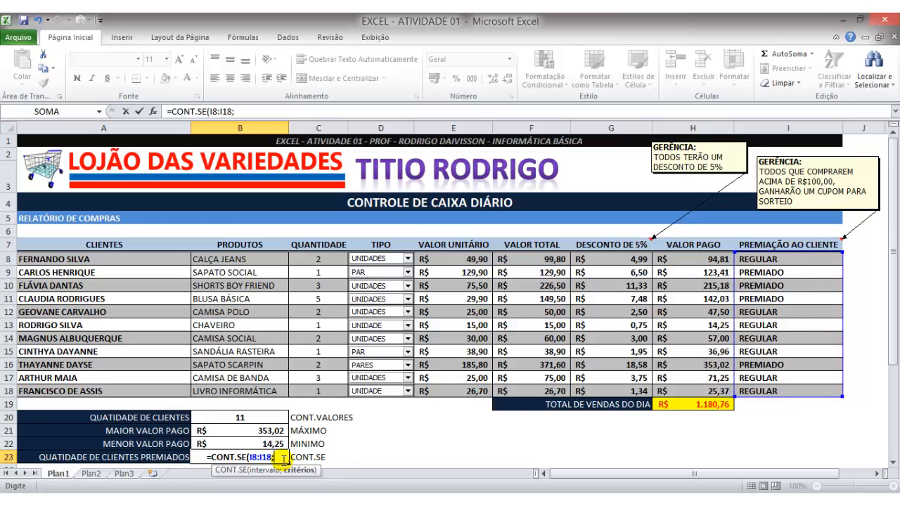
type("\"")
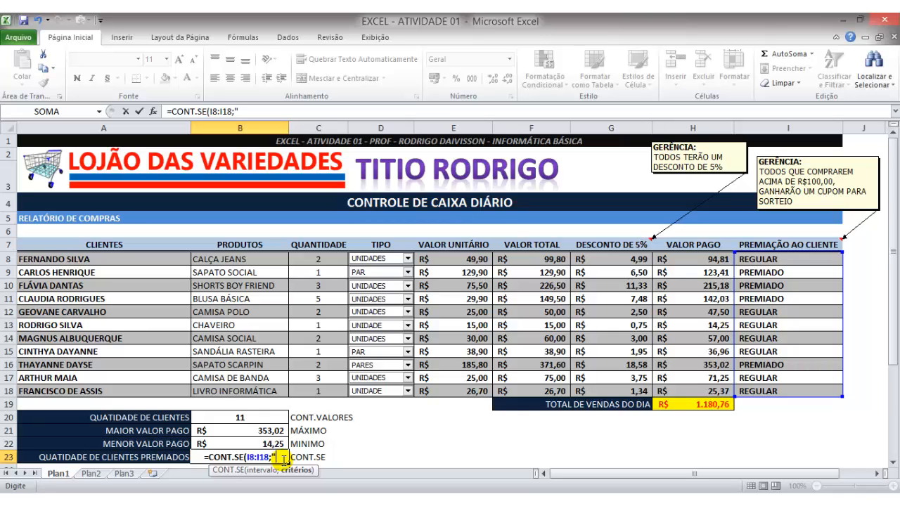
type("PREMIADO")
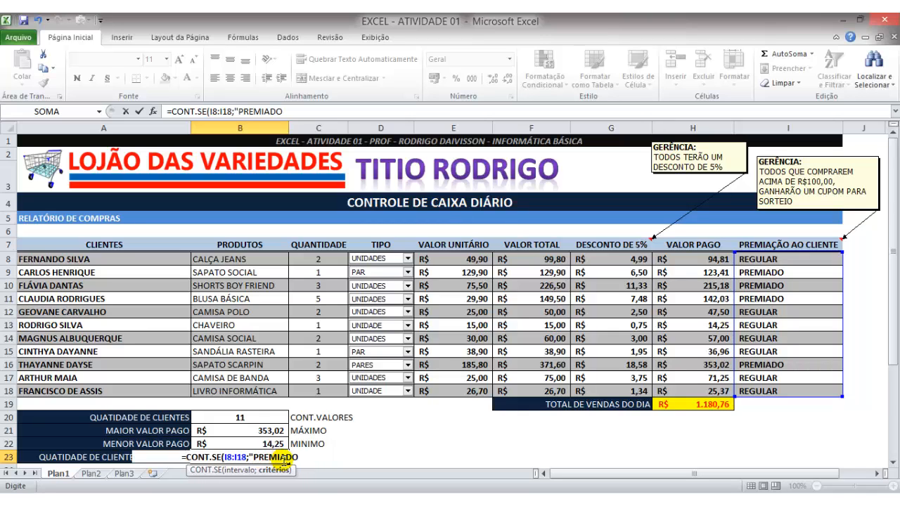
type("\"")
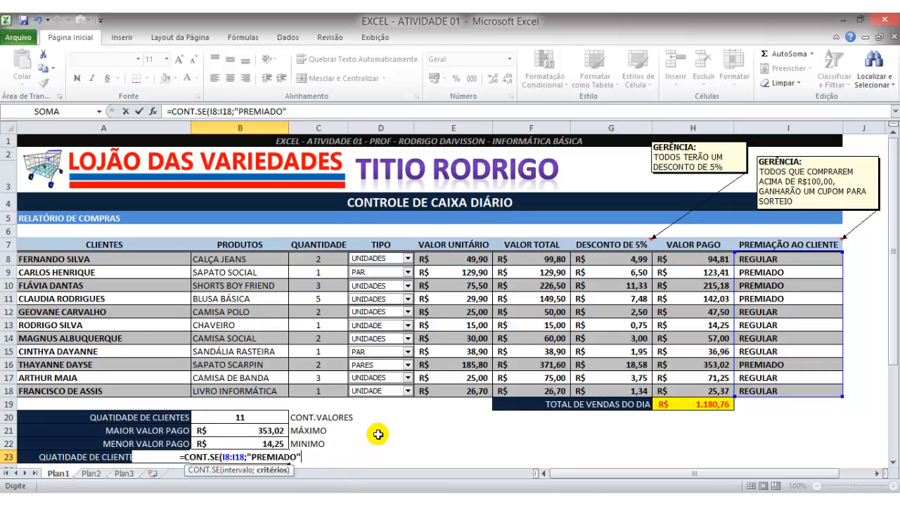
type(")")
key("Return")
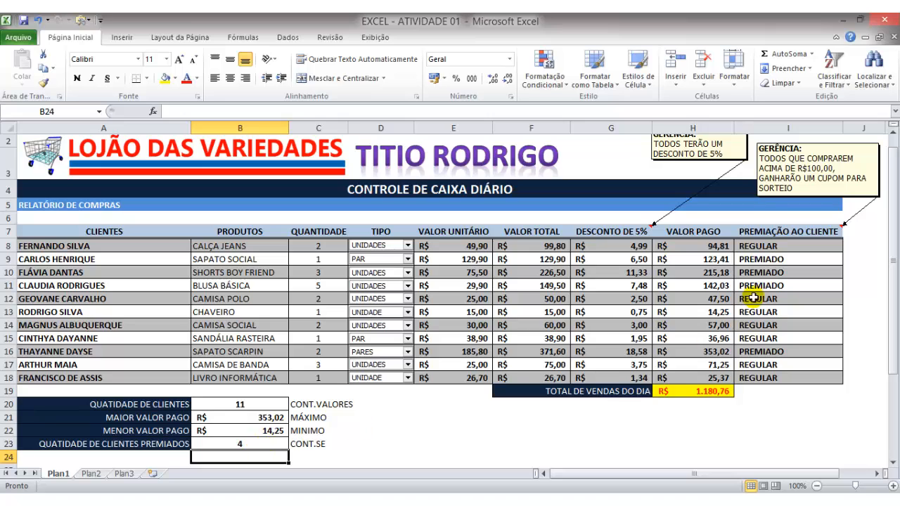
Check the awarded-client count against the PREMIADO cells I9, I10, I11 and I16.
left_click(784, 258)
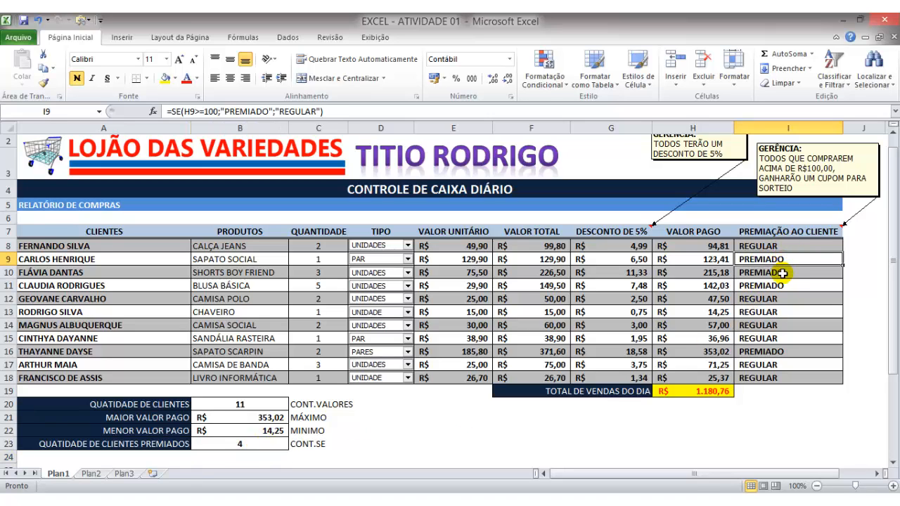
left_click(782, 273, "ctrl")
left_click(783, 285, "ctrl")
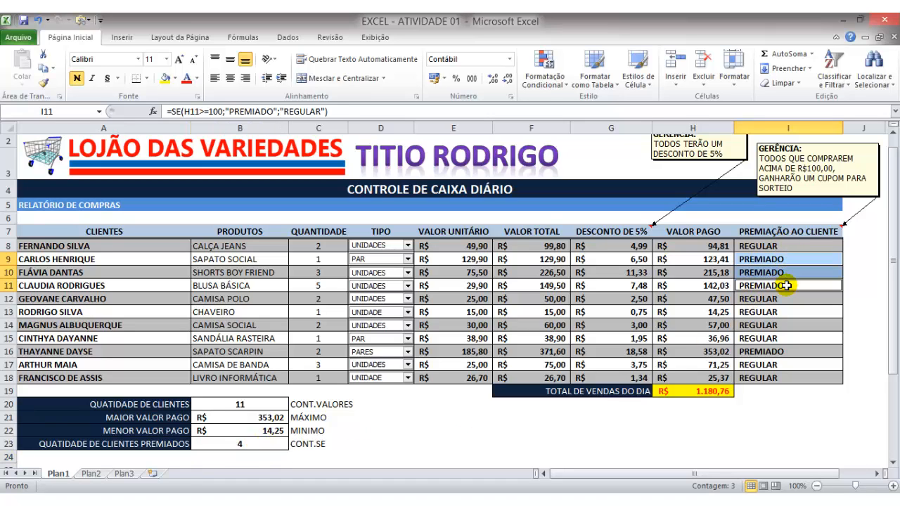
left_click(781, 351, "ctrl")
left_click(430, 456)
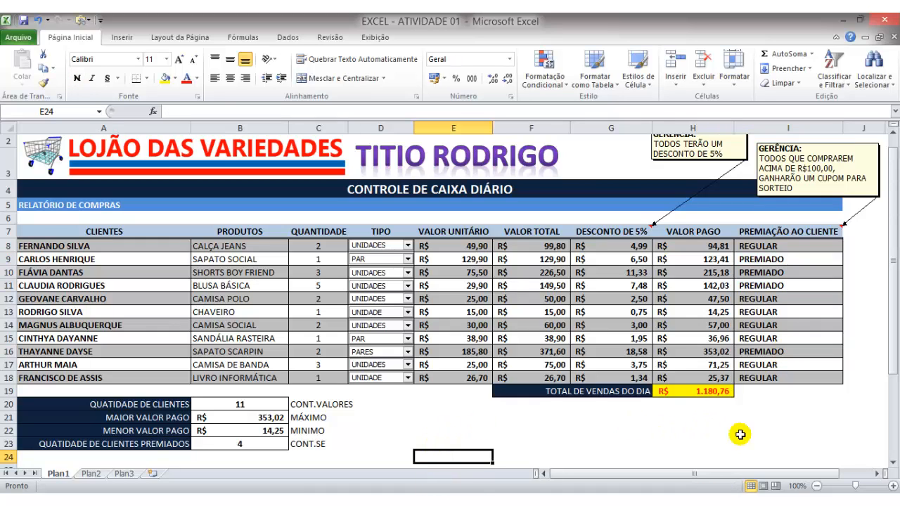
left_click_drag(891, 267, 891, 254)
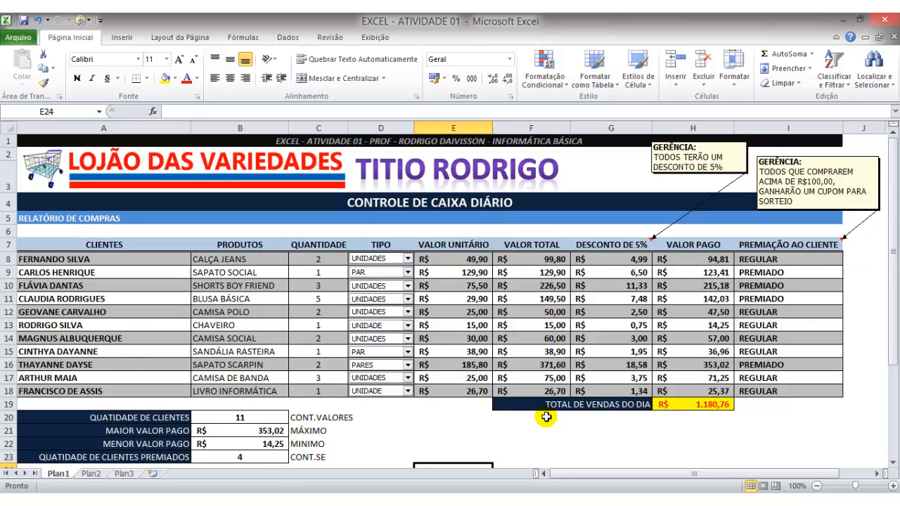
left_click(422, 416)
left_click(408, 442)
left_click(441, 441)
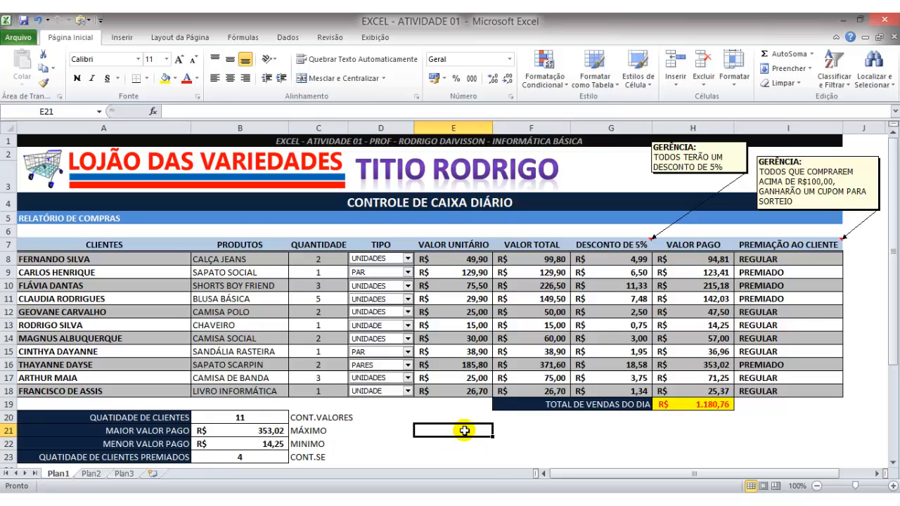
left_click(466, 456)
left_click(508, 441)
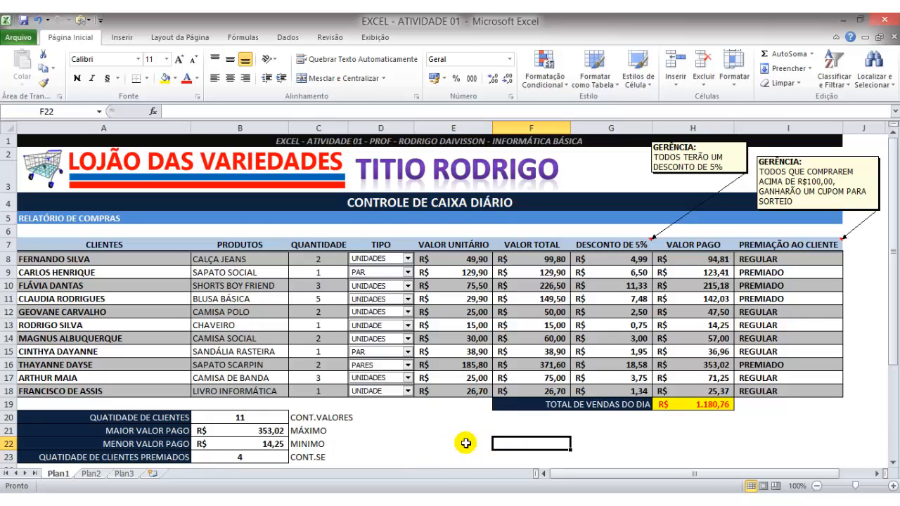
left_click(460, 443)
left_click(408, 443)
left_click(422, 431)
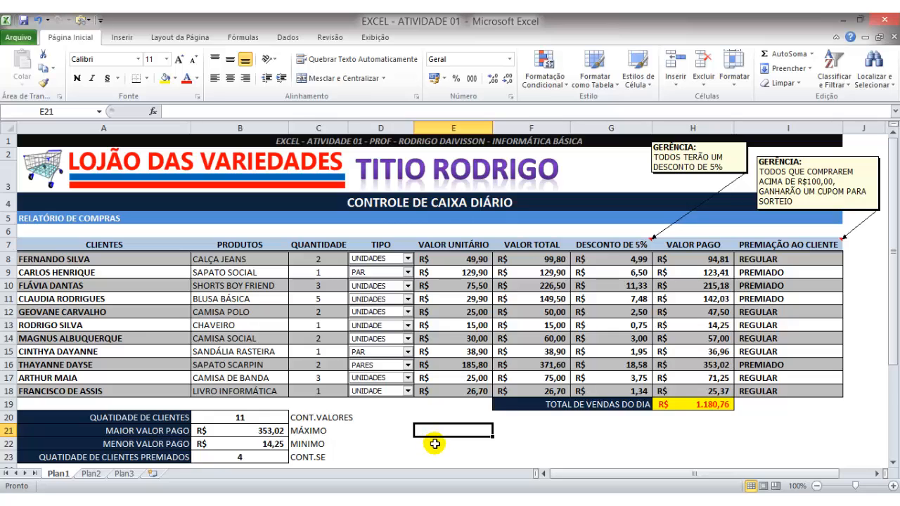